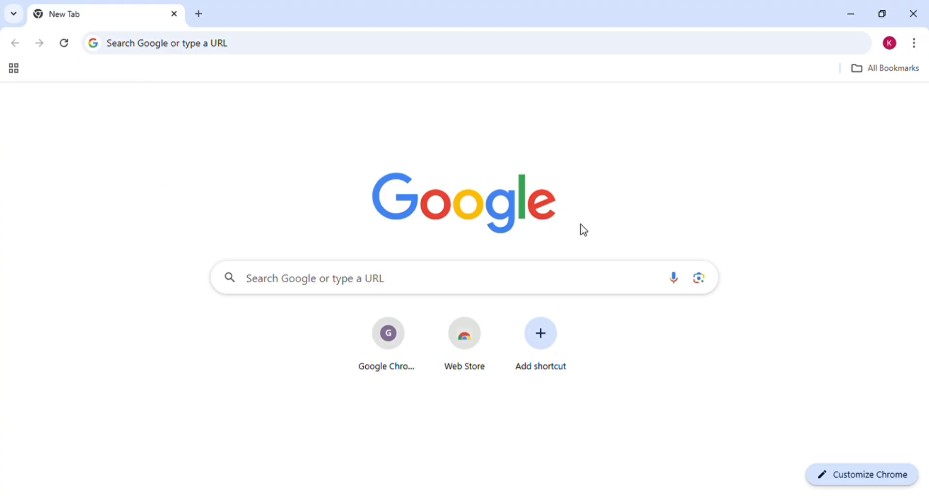
- Search Google for 'ctet' and open the official ctet.nic.in result
left_click(324, 284)
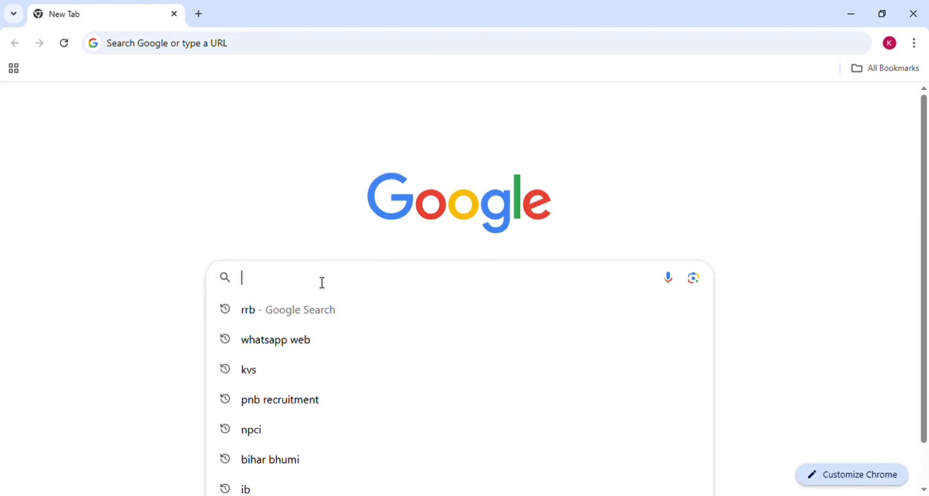
type("ctet")
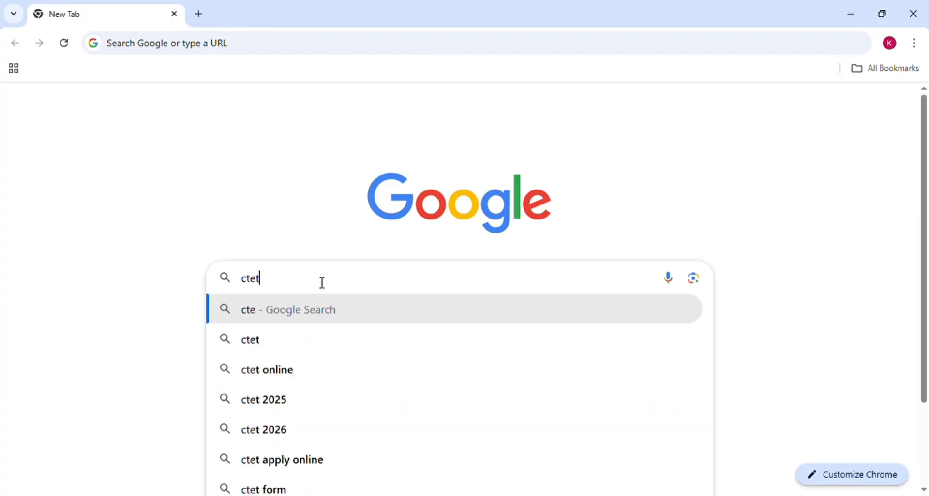
left_click(253, 312)
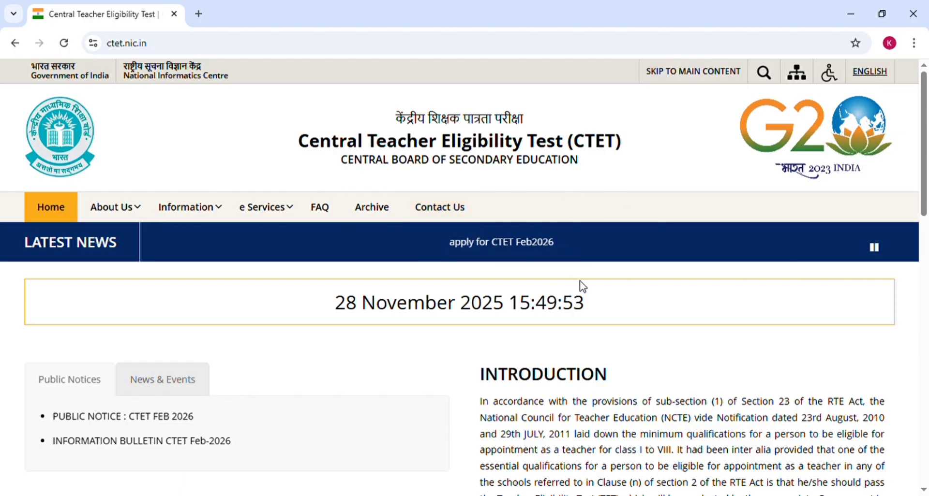
- Open the 'apply for CTET Feb2026' notice and follow its link to the external application portal
scroll(616, 302, "down", 8)
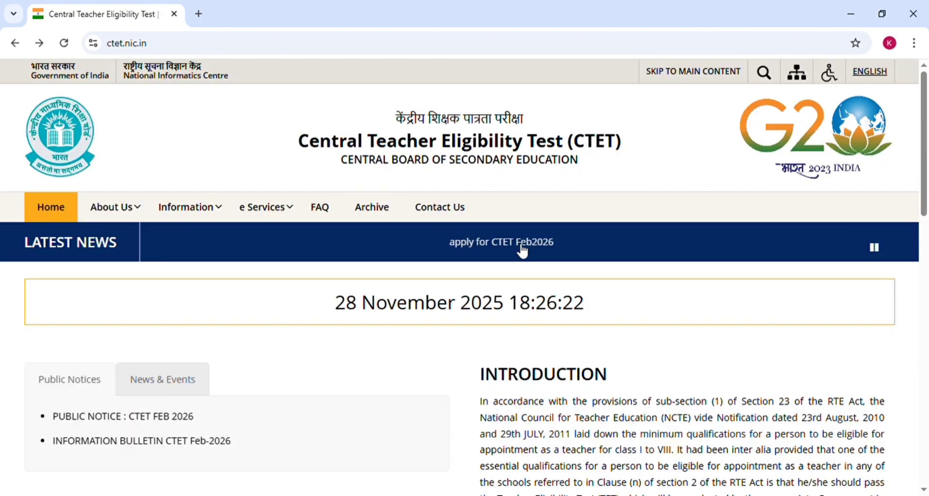
left_click(521, 248)
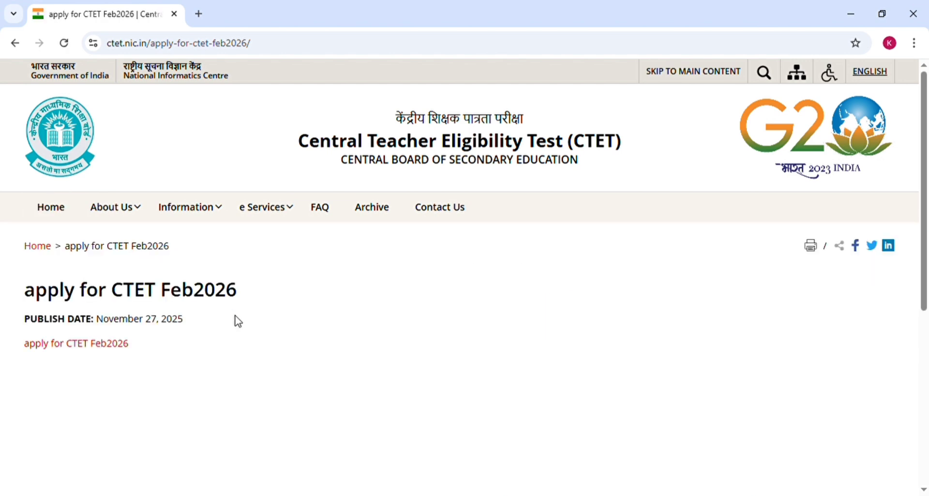
left_click(88, 347)
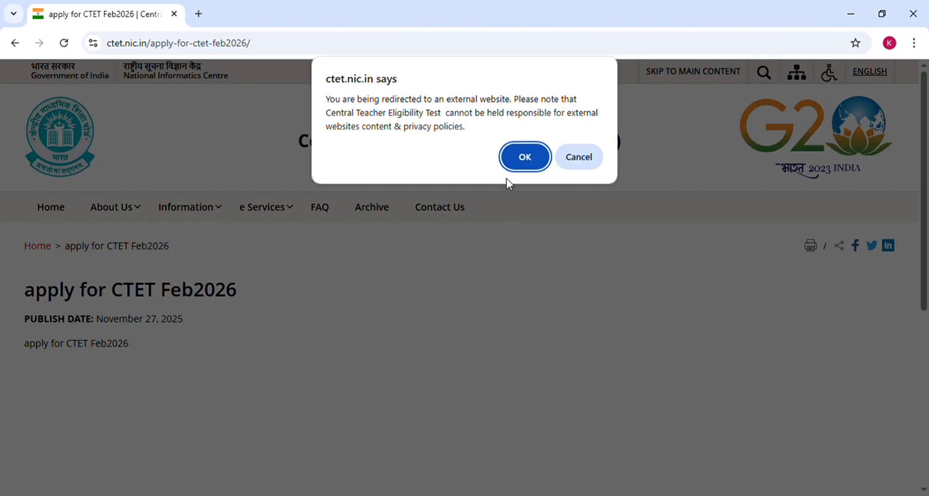
left_click(526, 156)
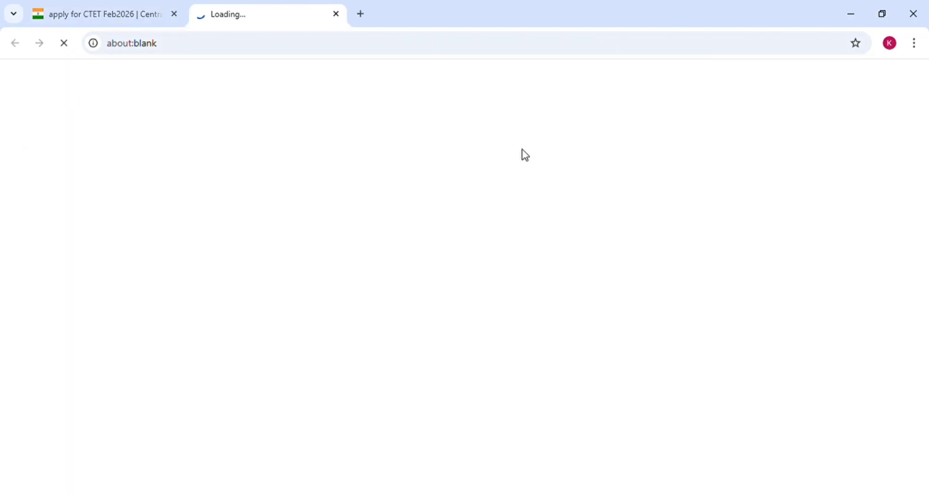
- Open the CTET February 2026 information bulletin from the portal home page
scroll(596, 127, "down", 4)
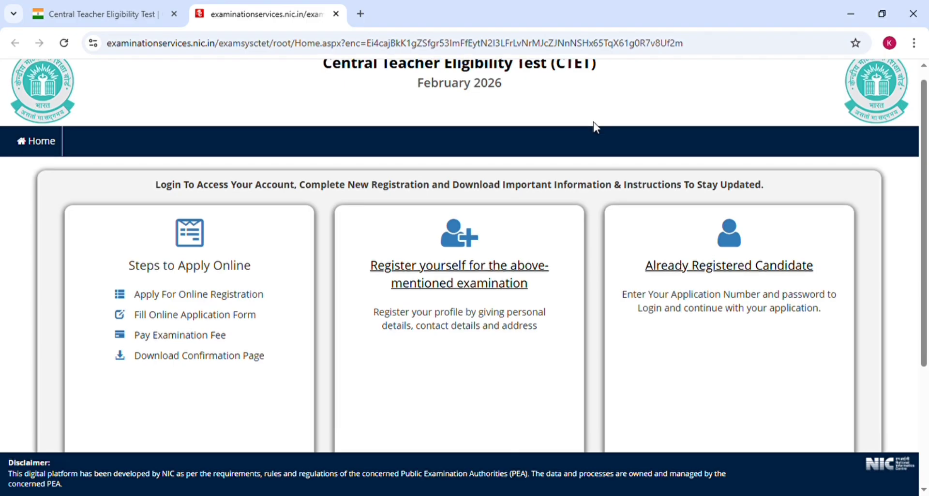
scroll(596, 127, "up", 2)
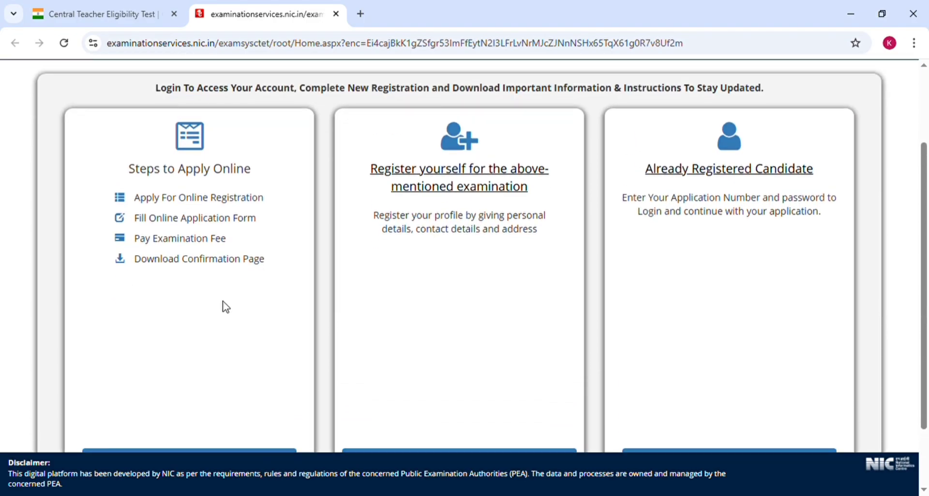
scroll(225, 306, "down", 2)
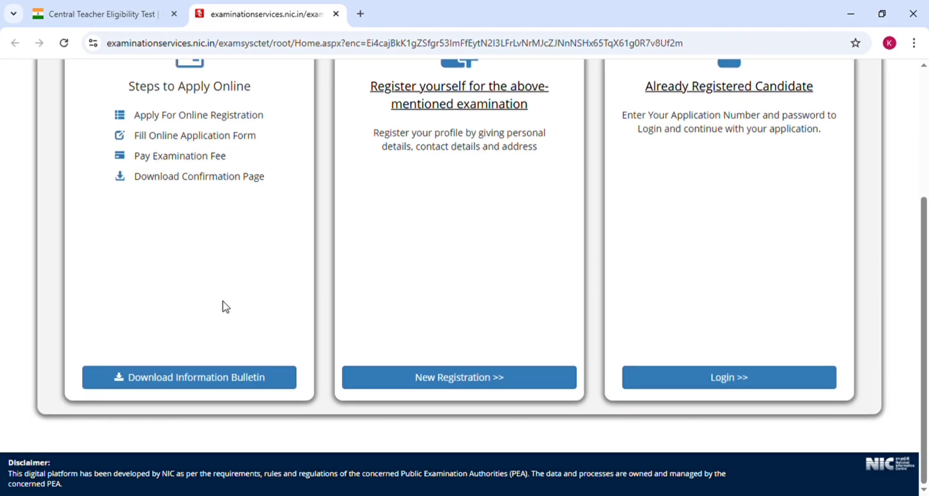
left_click(209, 382)
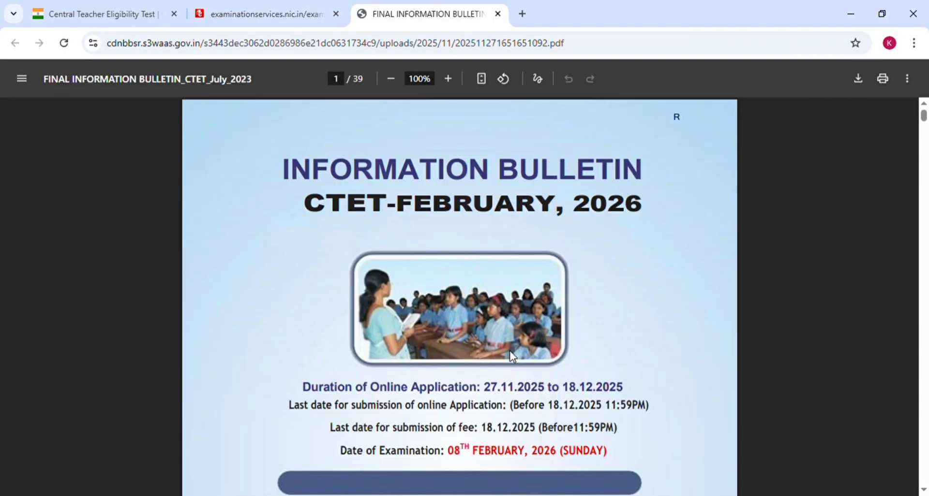
- Read through the 39-page bulletin PDF, then go back to the examinationservices portal tab
scroll(612, 320, "down", 10)
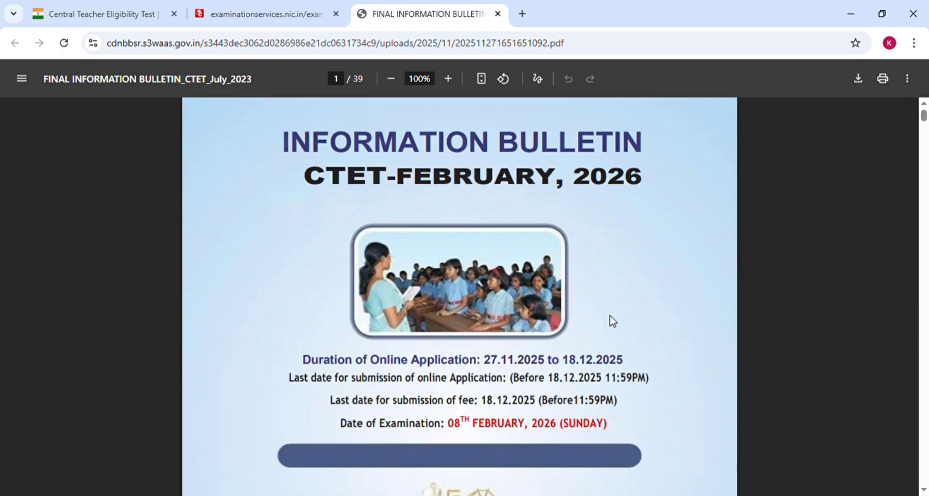
scroll(612, 320, "down", 7)
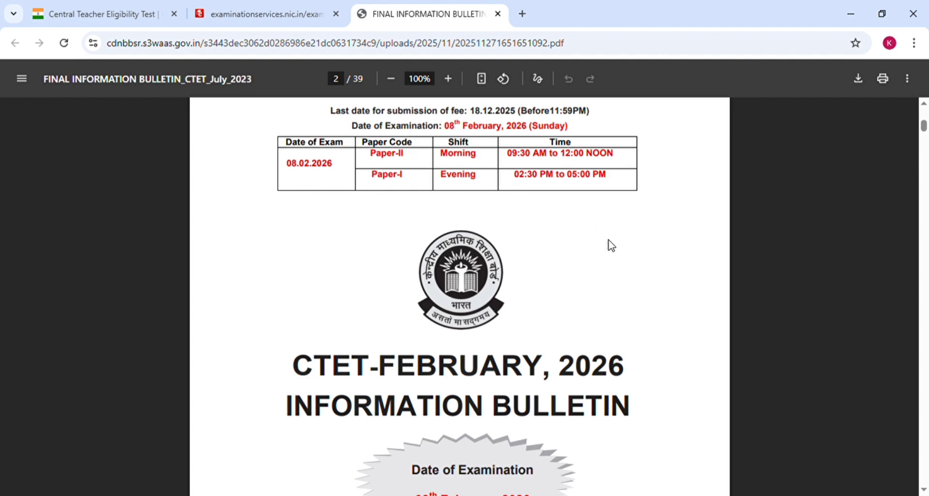
scroll(611, 245, "down", 8)
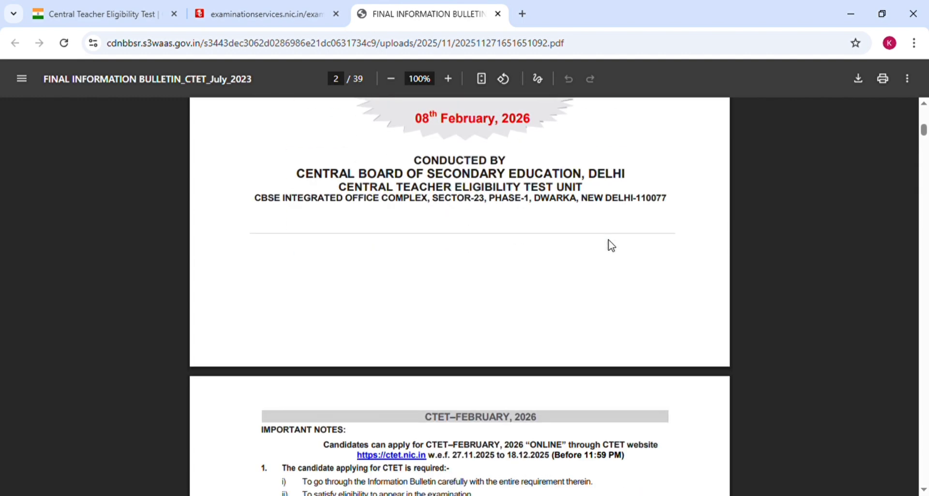
scroll(611, 246, "down", 20)
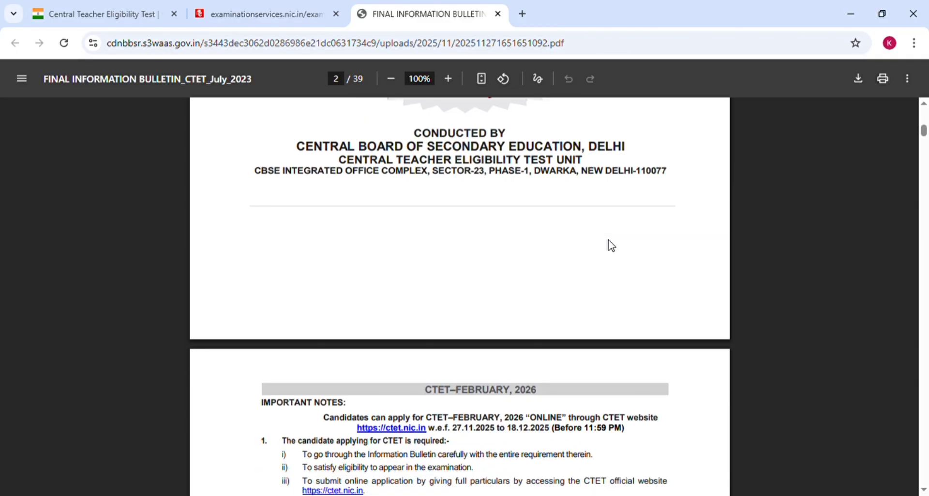
scroll(611, 245, "down", 3)
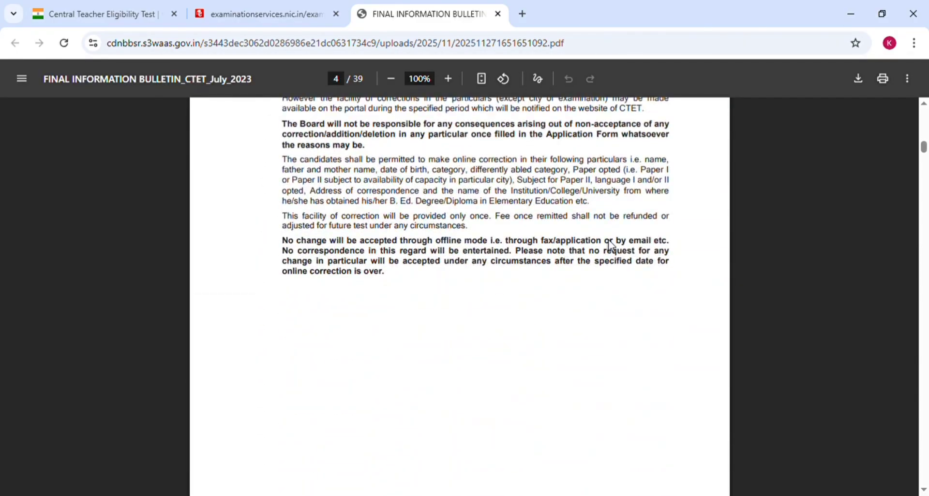
left_click(269, 15)
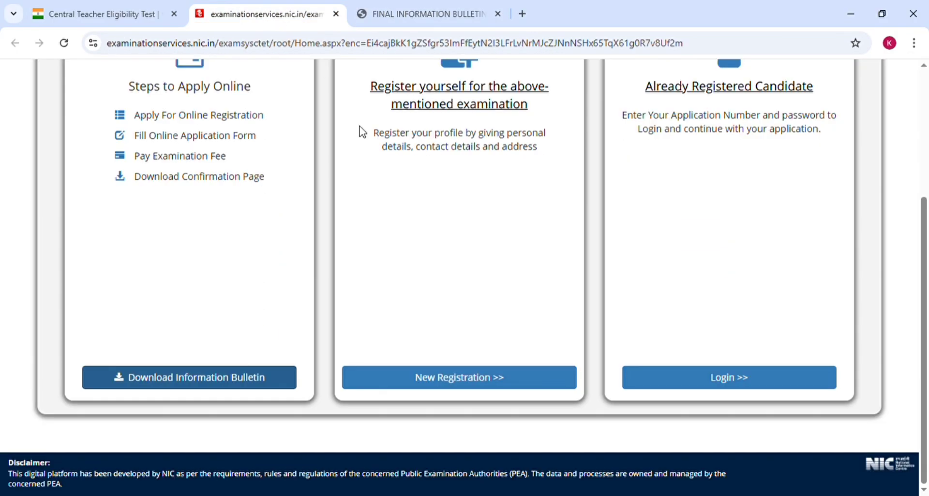
- Start a New Registration, tick the instructions consent checkbox and proceed to the Personal Details form
scroll(410, 222, "up", 3)
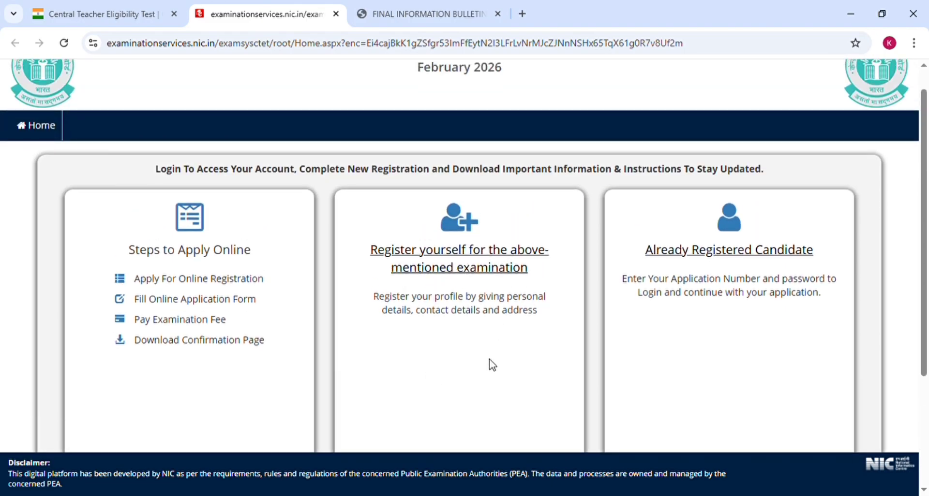
scroll(492, 366, "down", 3)
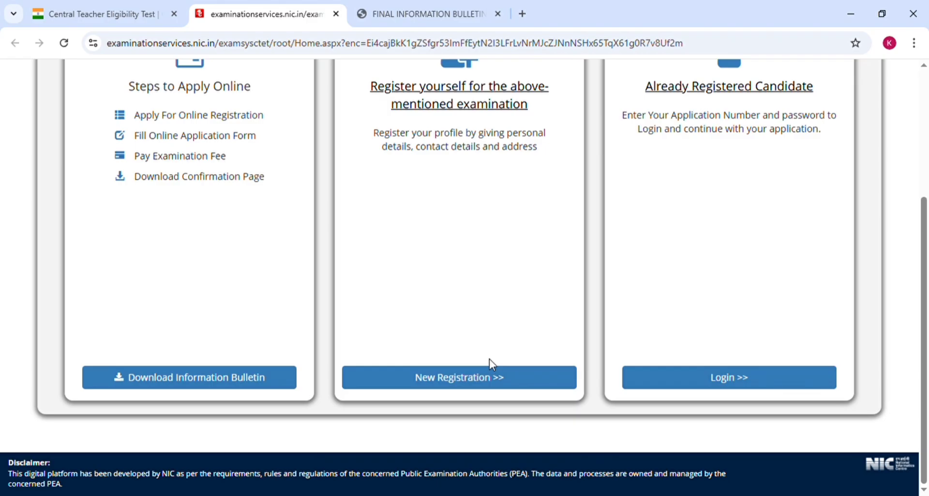
left_click(457, 383)
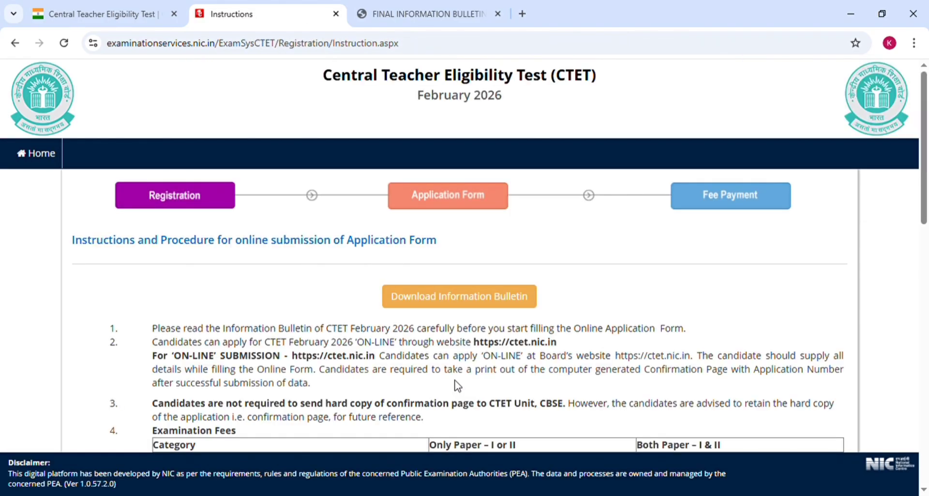
scroll(624, 284, "down", 5)
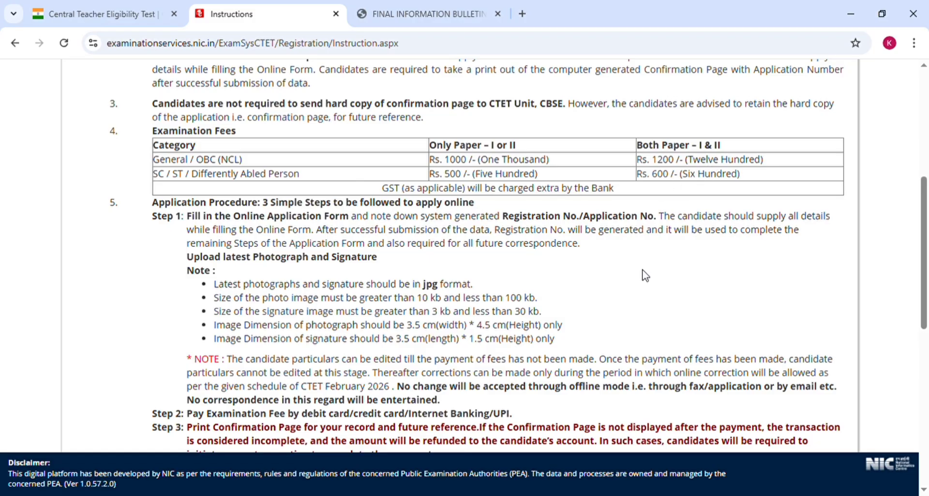
scroll(645, 275, "down", 10)
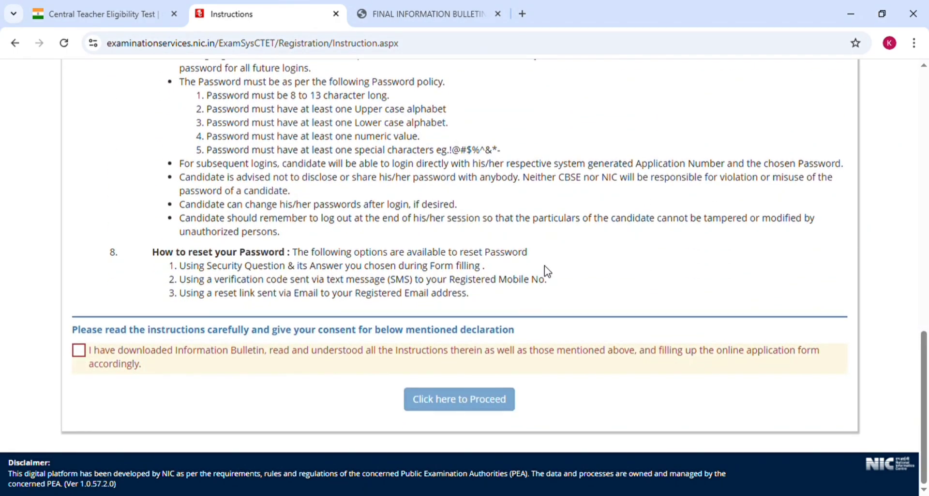
left_click(79, 348)
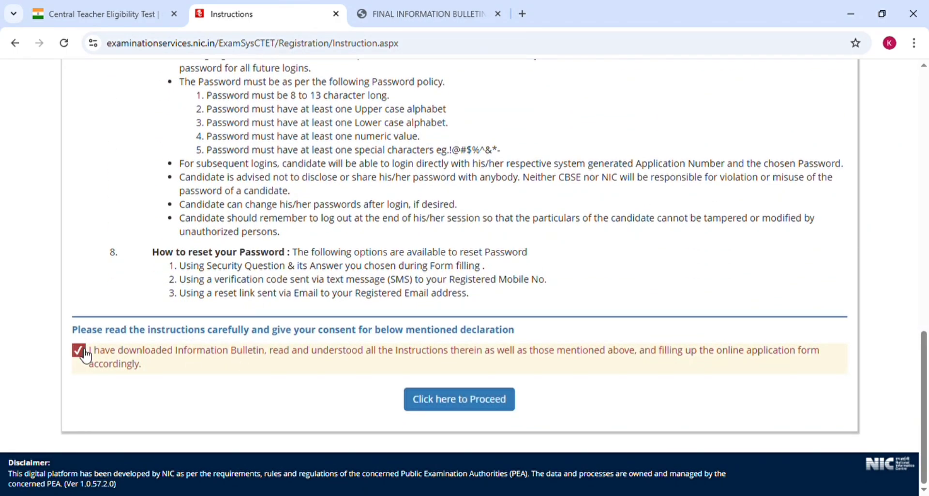
left_click(462, 402)
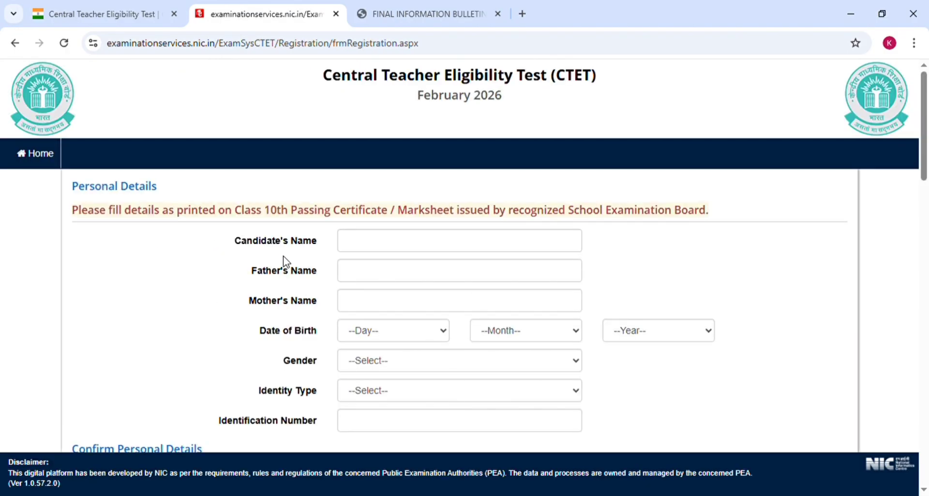
- Pick 01 for the birth day and January (01) for the birth month in the Date of Birth dropdowns
left_click(378, 249)
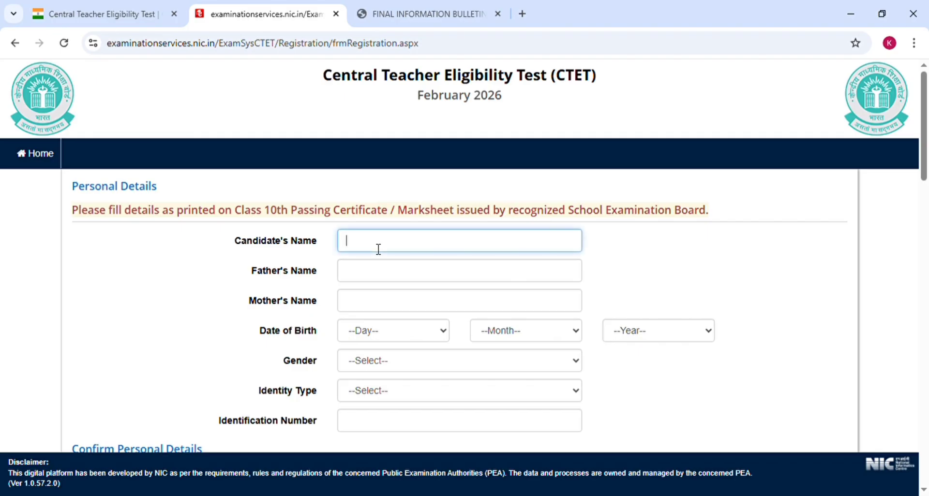
left_click_drag(265, 291, 273, 274)
left_click(189, 303)
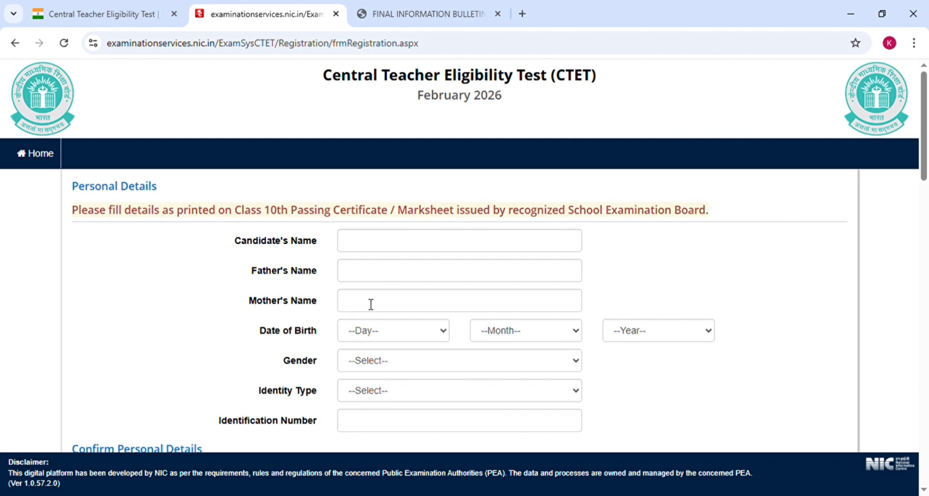
left_click(369, 336)
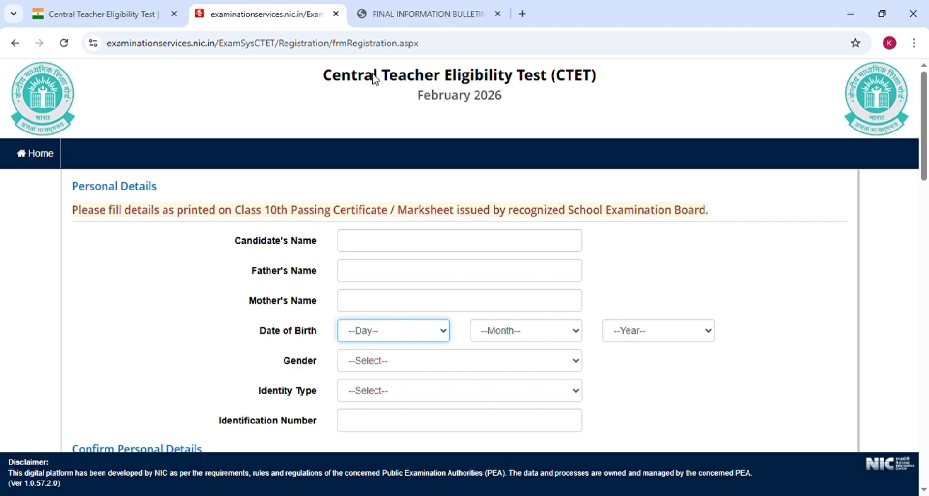
key("Down")
key("Tab")
key("Down")
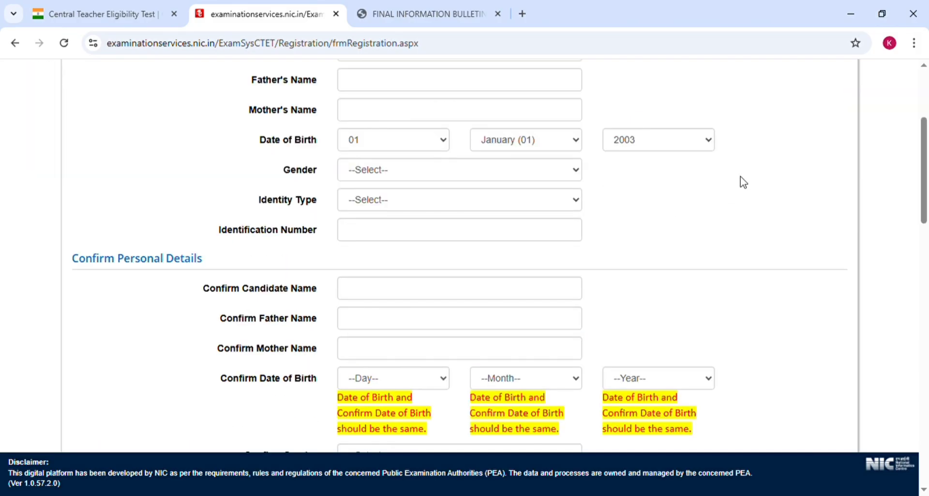
- Set the Gender dropdown to Male
left_click(401, 174)
key("Down")
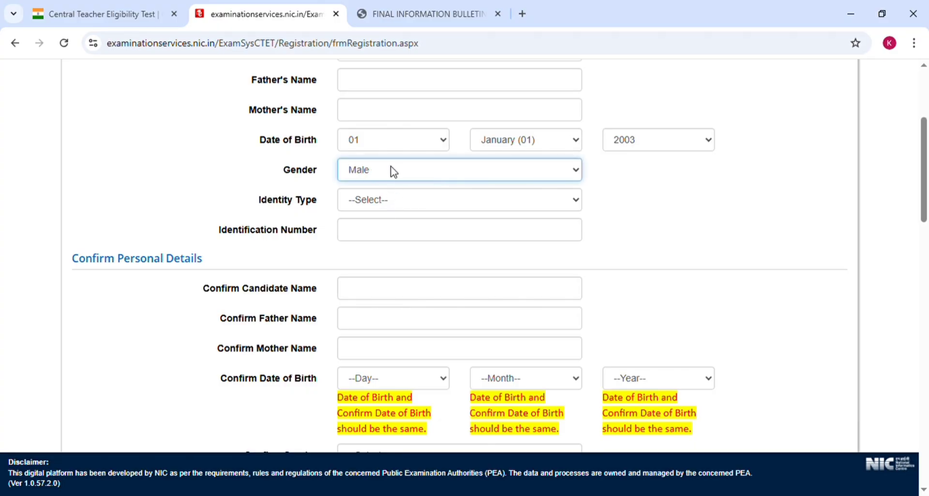
key("Down")
key("Up")
- Choose 'Any Other Valid Govt Identity with photograph' as the Identity Type
left_click(374, 209)
left_click(382, 242)
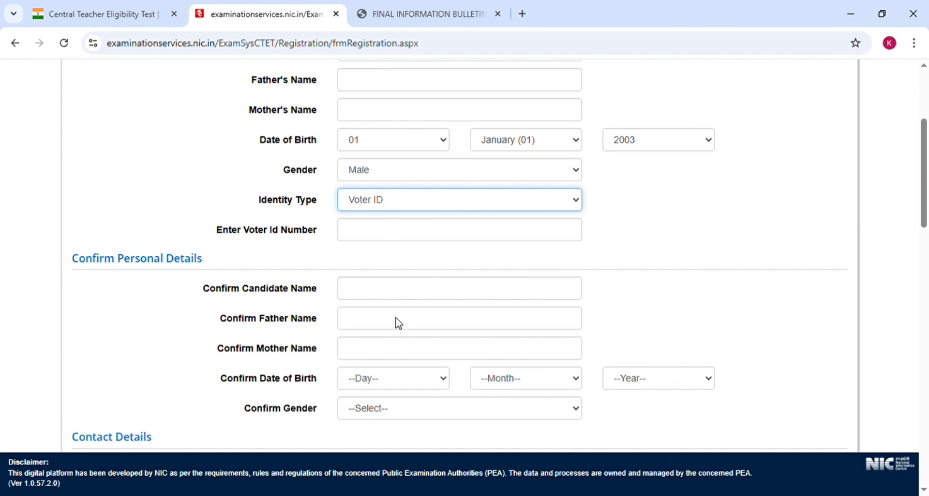
key("Down")
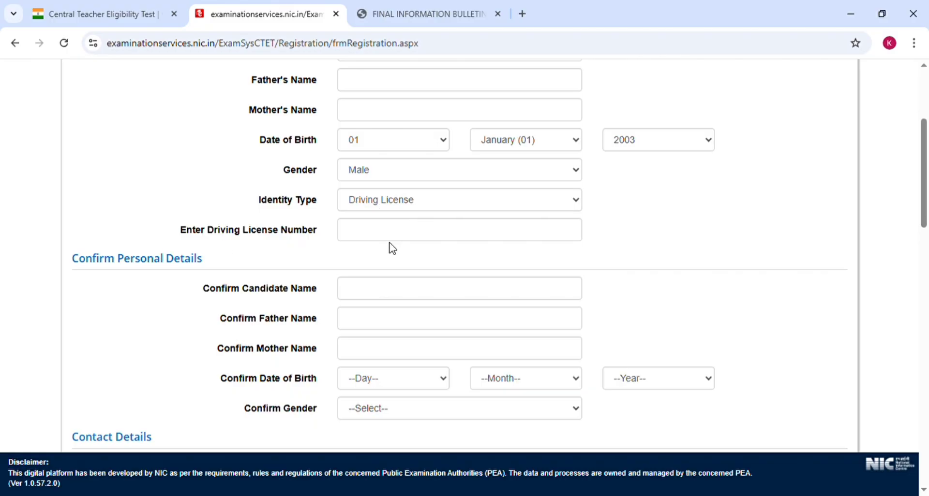
left_click(390, 200)
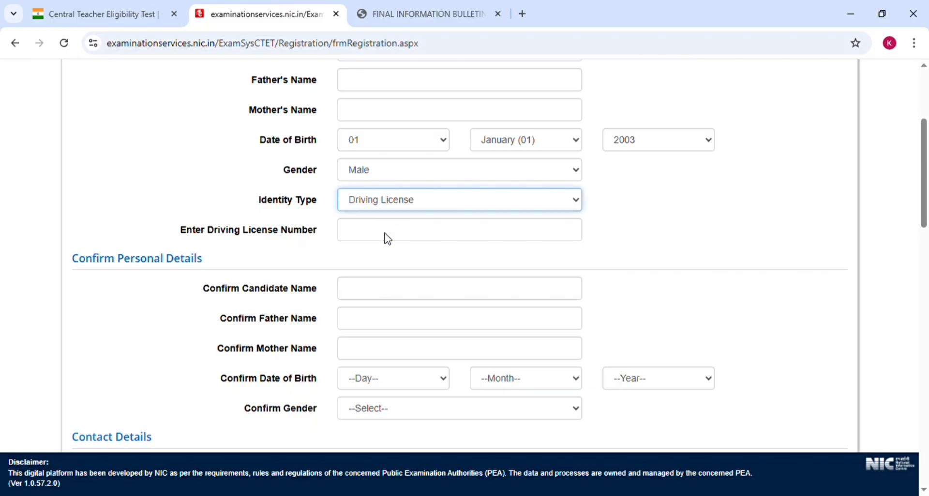
key("Down")
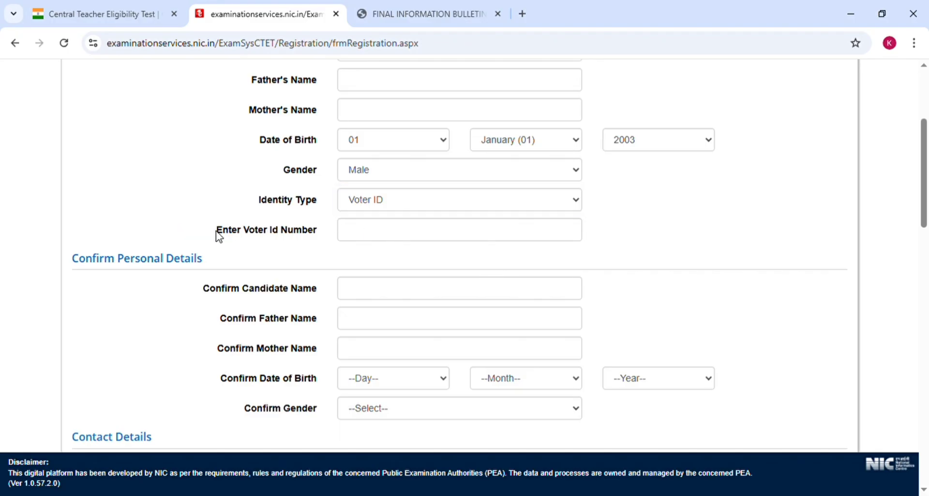
left_click(387, 209)
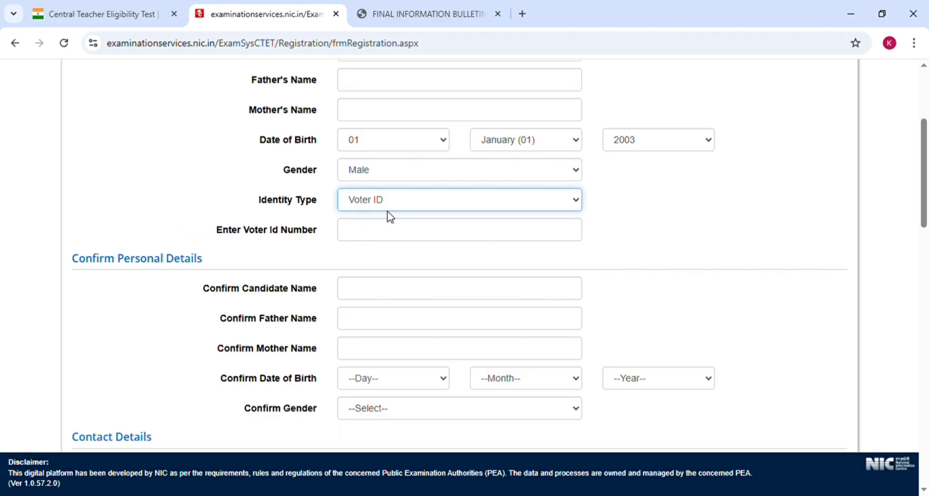
left_click(392, 273)
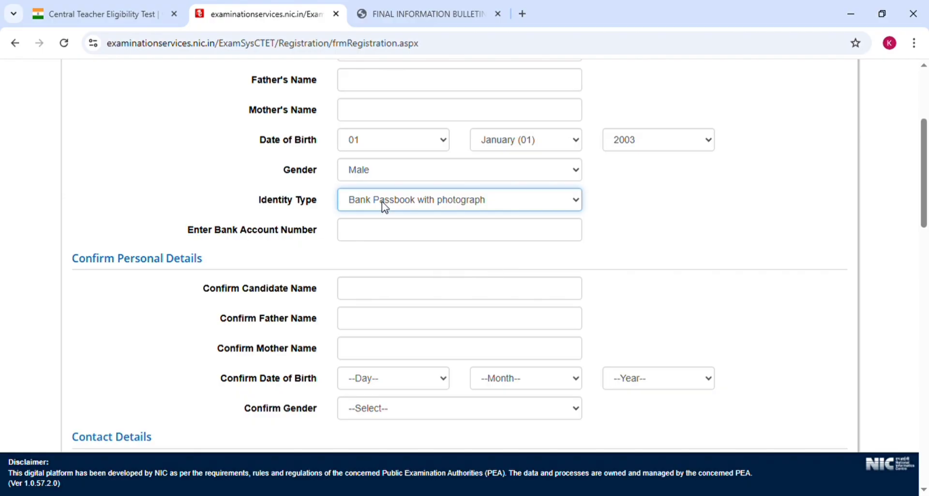
key("Down")
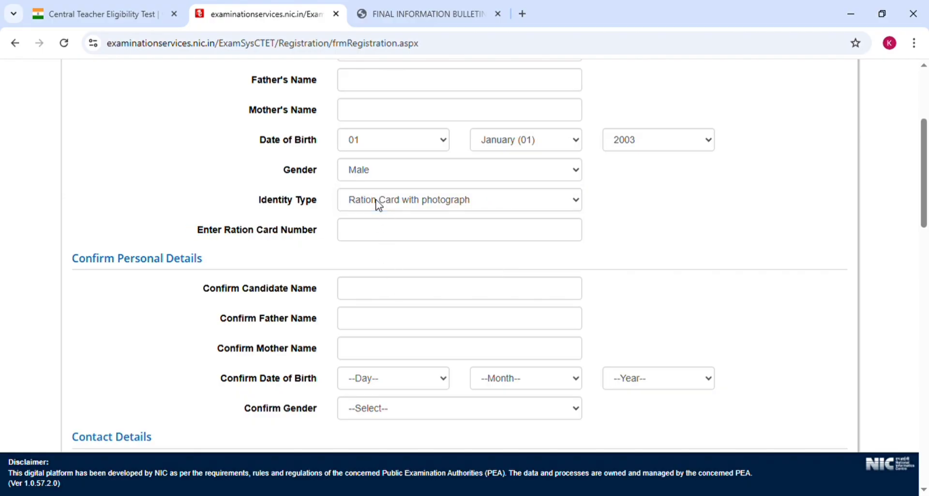
key("Down")
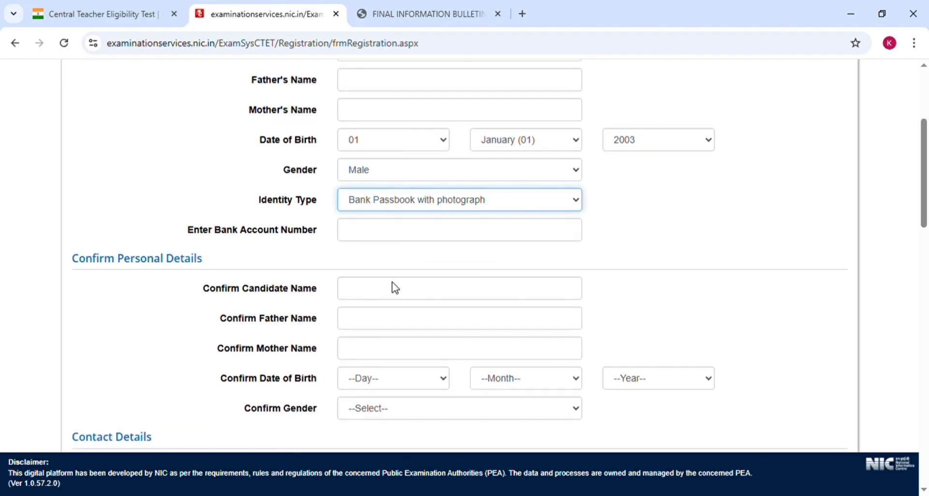
key("Down")
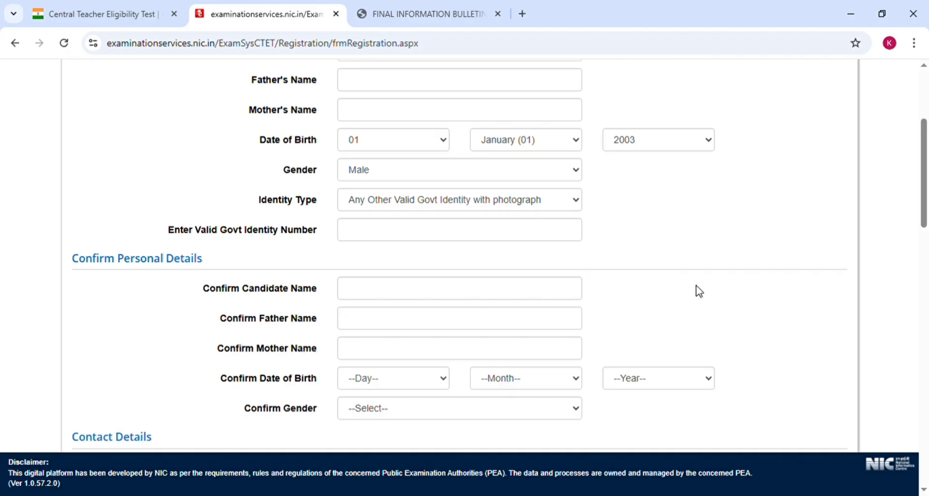
- Set Confirm Date of Birth to day 01, month January (01), year 2003
scroll(699, 291, "down", 4)
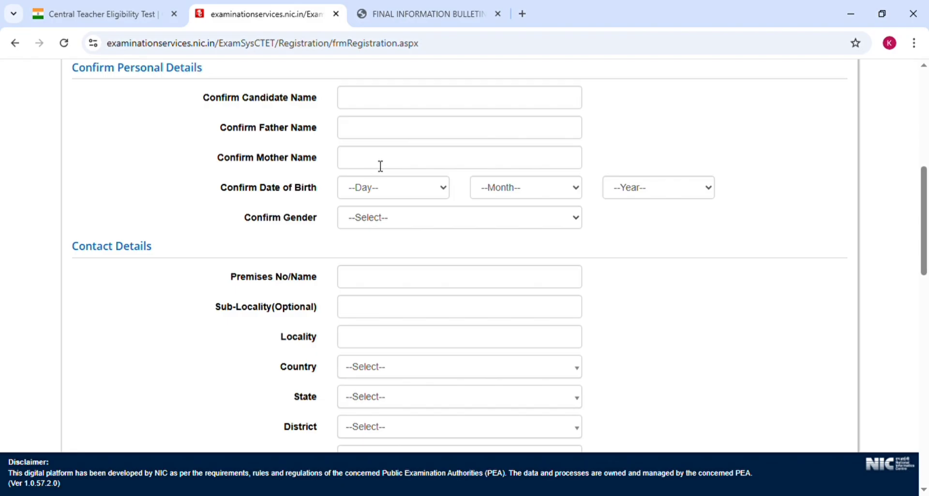
left_click(357, 187)
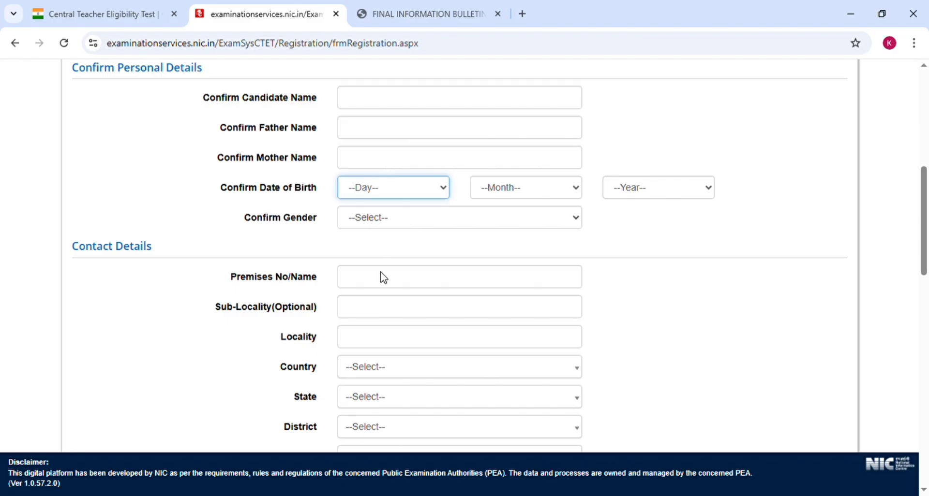
left_click(374, 229)
left_click(526, 194)
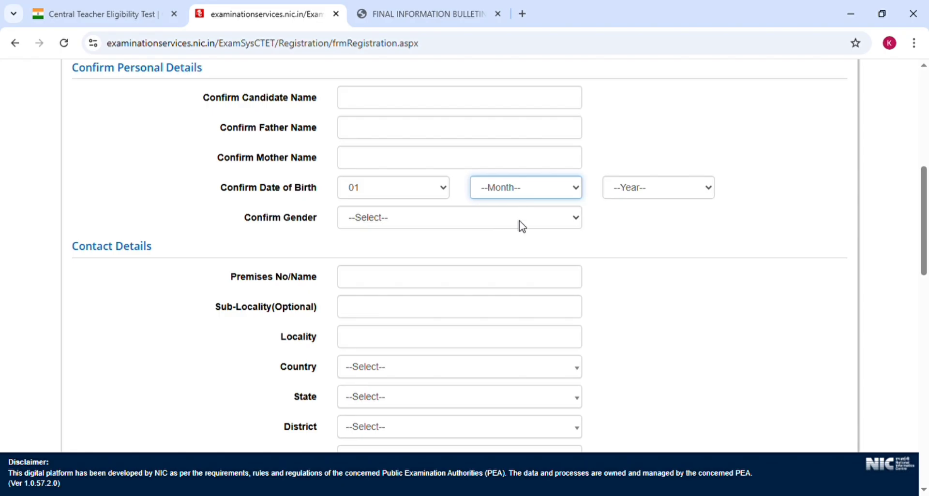
left_click(521, 228)
left_click(658, 196)
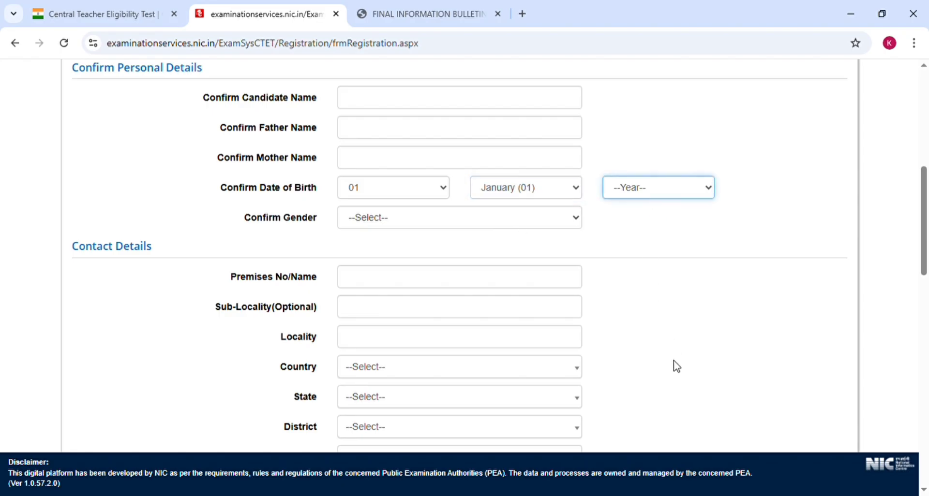
type("2003")
left_click(667, 293)
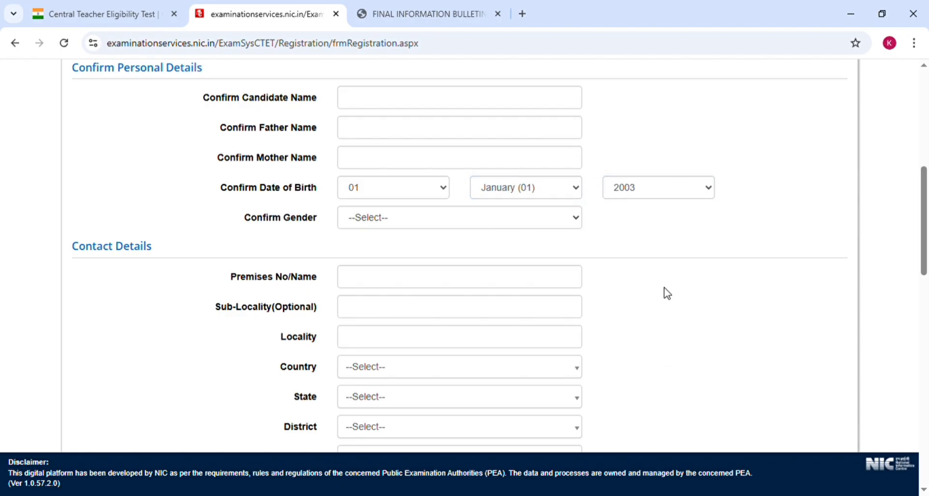
- Set Confirm Gender to Male
left_click(412, 226)
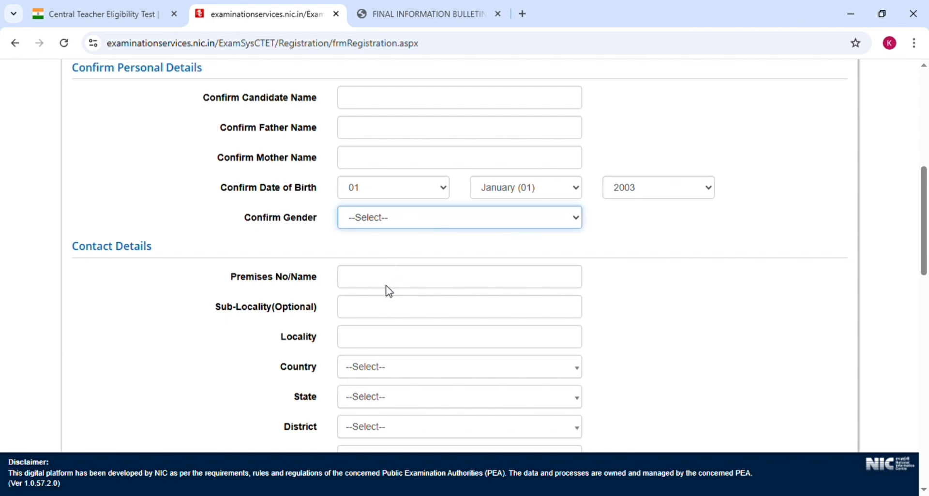
type("m")
left_click(754, 273)
scroll(754, 274, "down", 4)
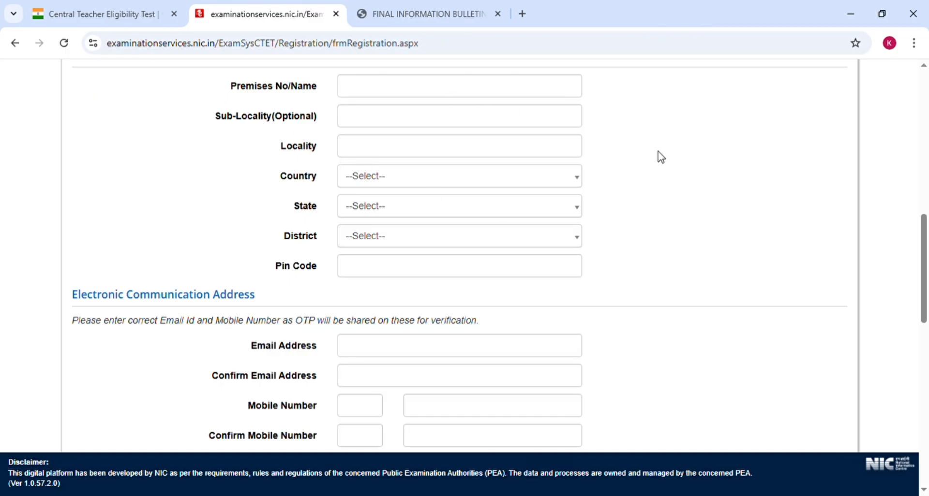
scroll(661, 158, "up", 1)
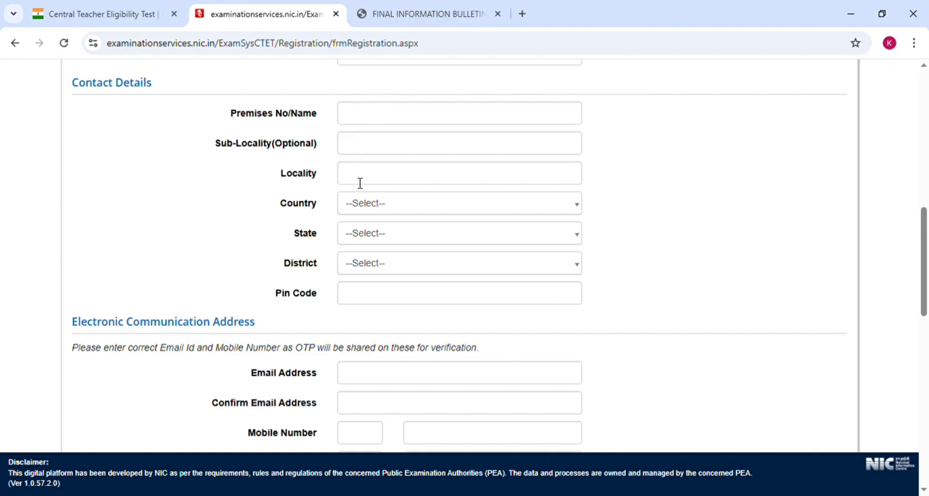
- In Contact Details, pick Country India, State BIHAR and District KATIHAR
left_click(373, 210)
left_click(381, 275)
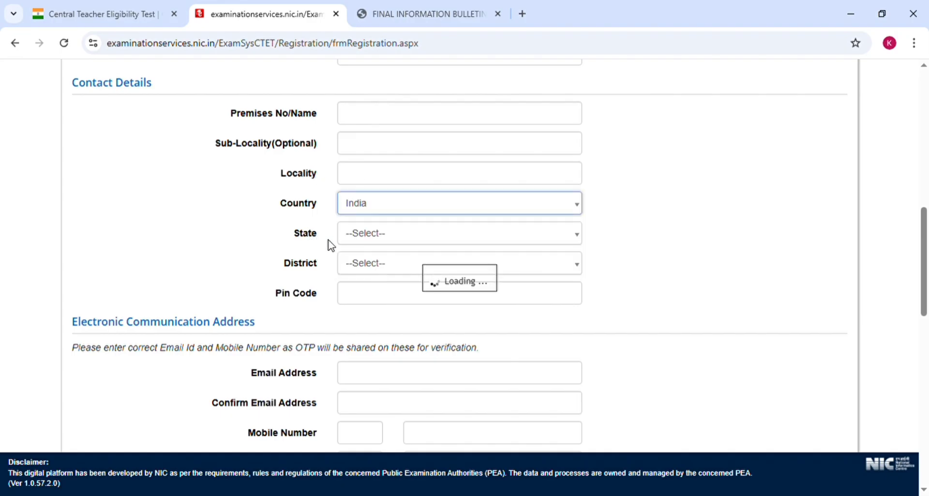
left_click(388, 237)
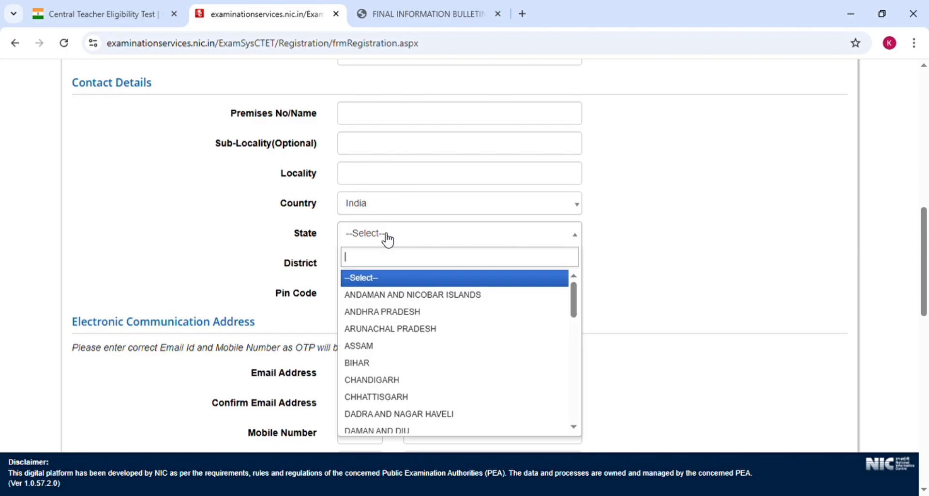
left_click(380, 366)
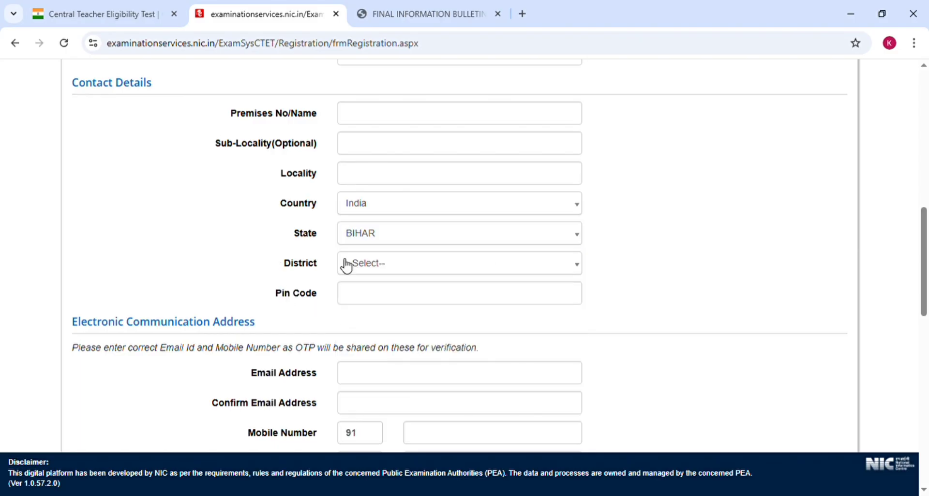
left_click(376, 270)
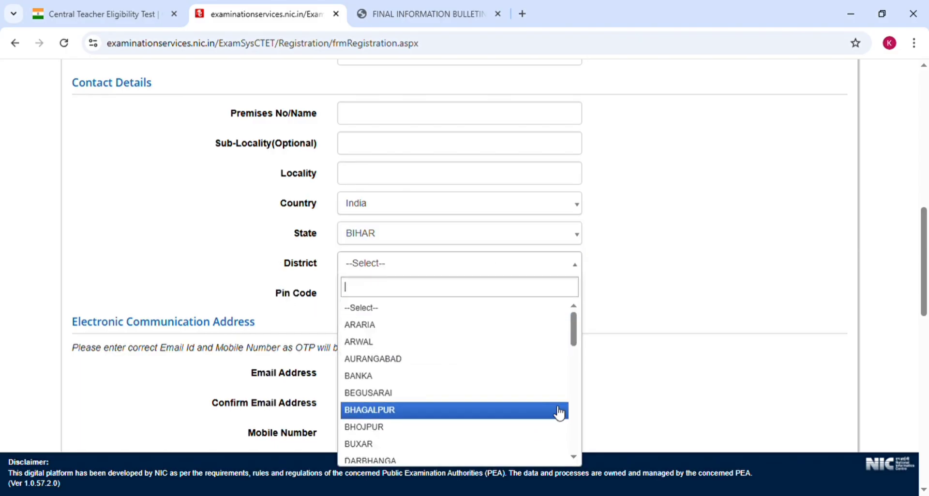
scroll(575, 381, "down", 3)
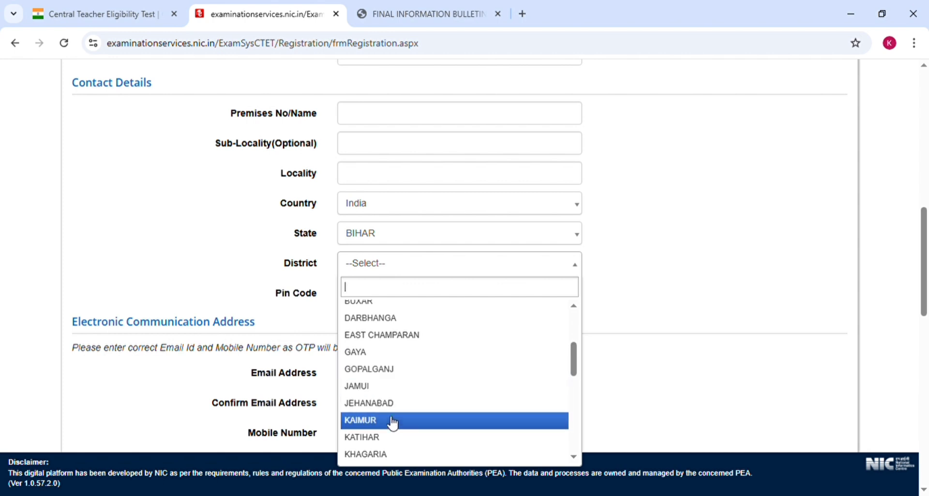
left_click(382, 441)
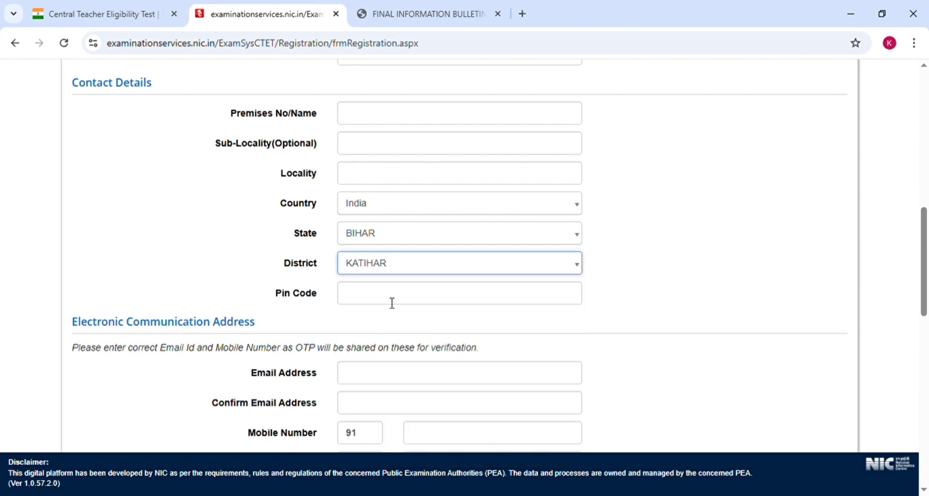
left_click(681, 285)
- Review Contact Details, focus the premises number or name field, then move down to Permanent Address
scroll(682, 286, "down", 1)
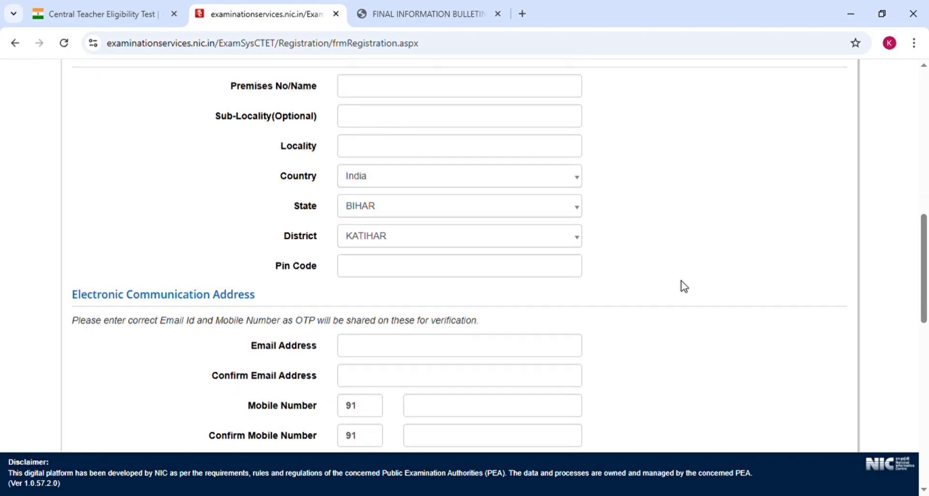
scroll(682, 286, "down", 4)
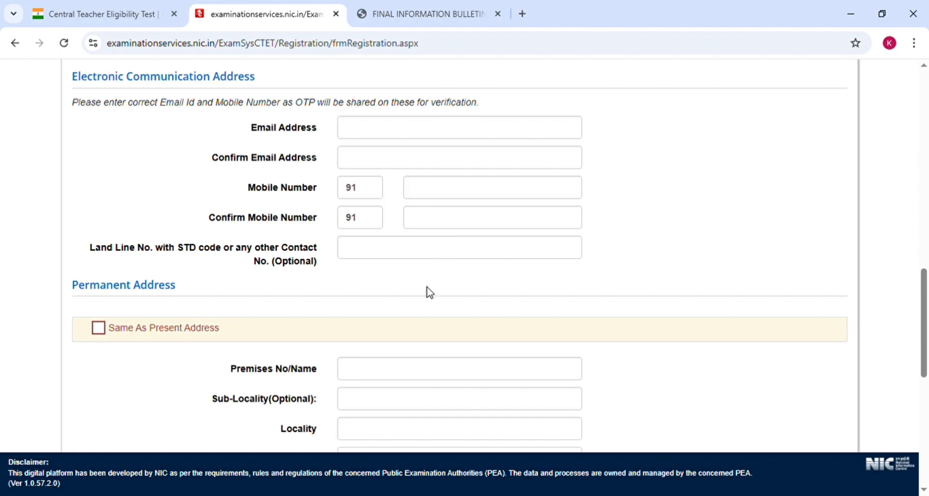
scroll(430, 292, "down", 5)
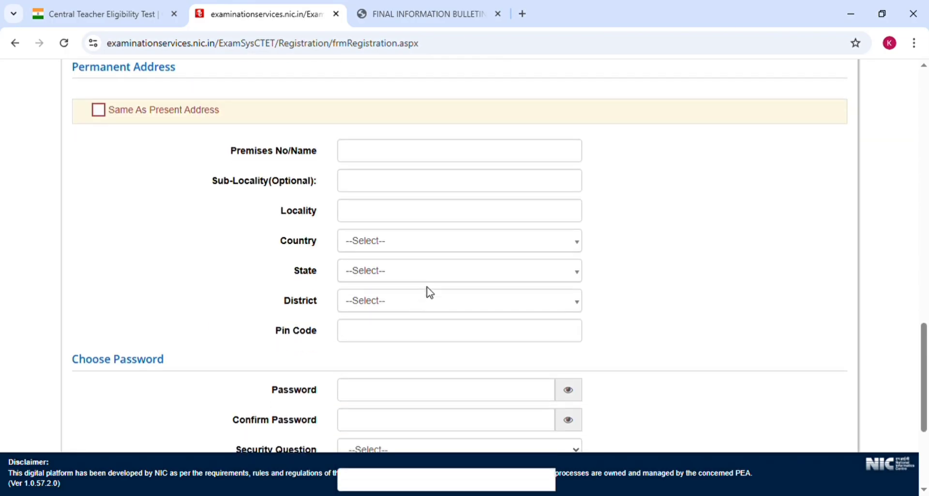
scroll(430, 292, "up", 10)
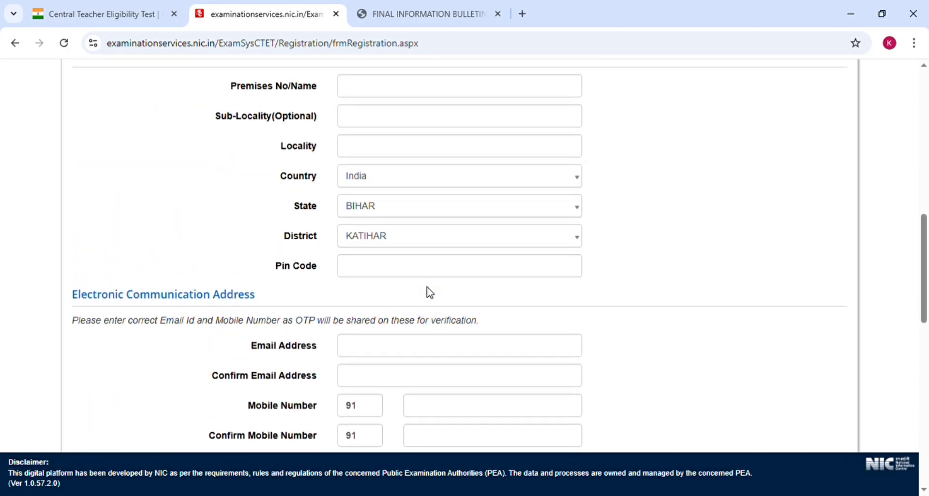
scroll(430, 293, "up", 1)
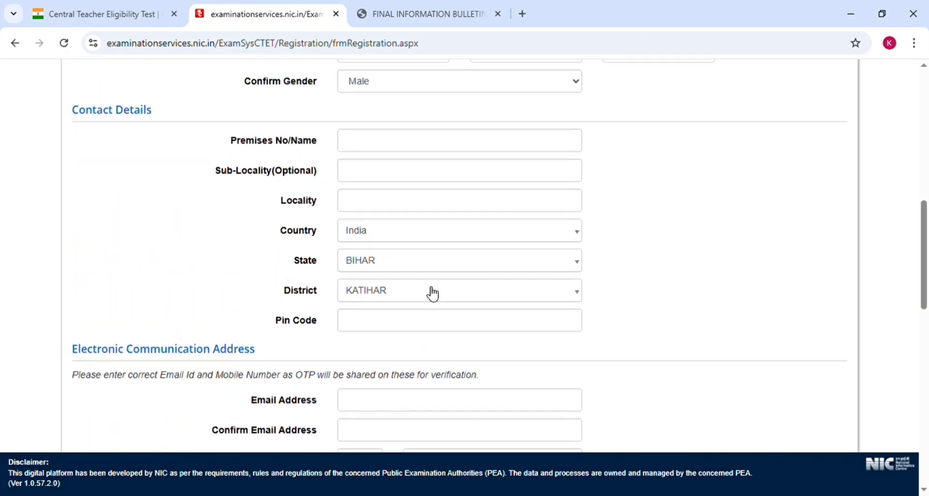
left_click(370, 149)
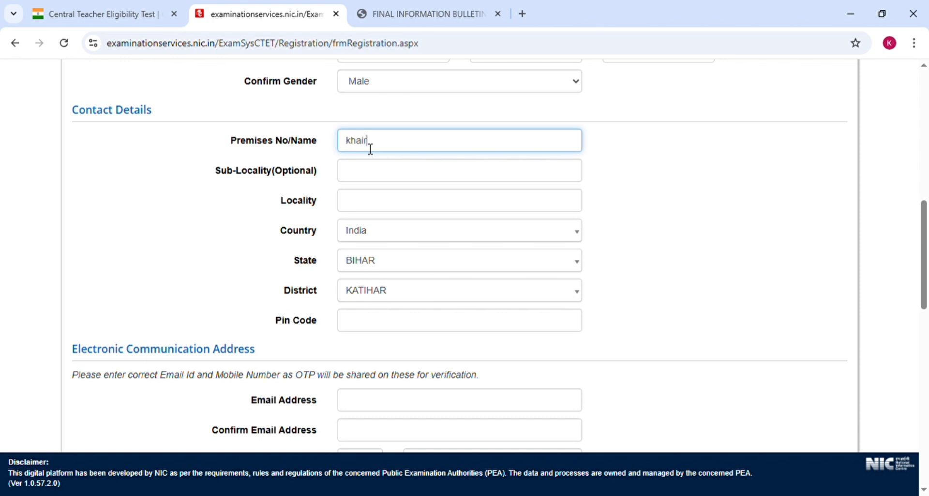
scroll(367, 184, "down", 7)
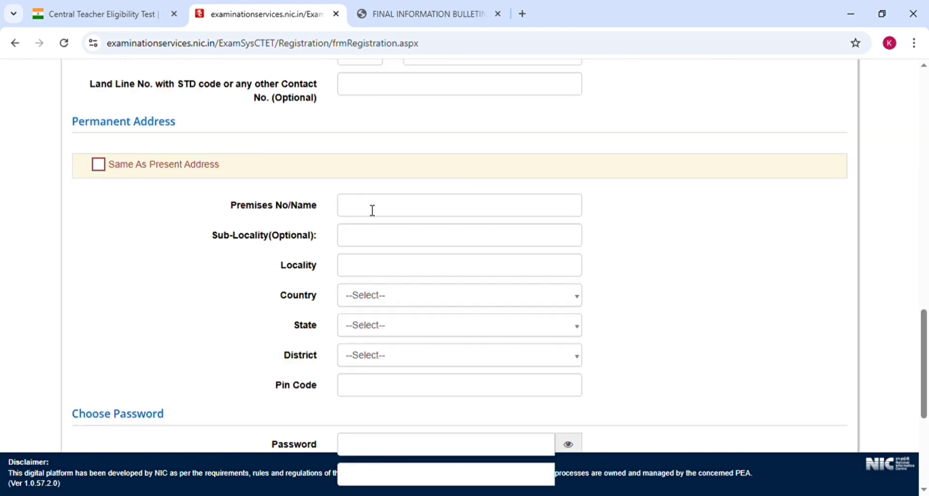
- Tick 'Same As Present Address' under Permanent Address, leaving it checked
left_click(99, 165)
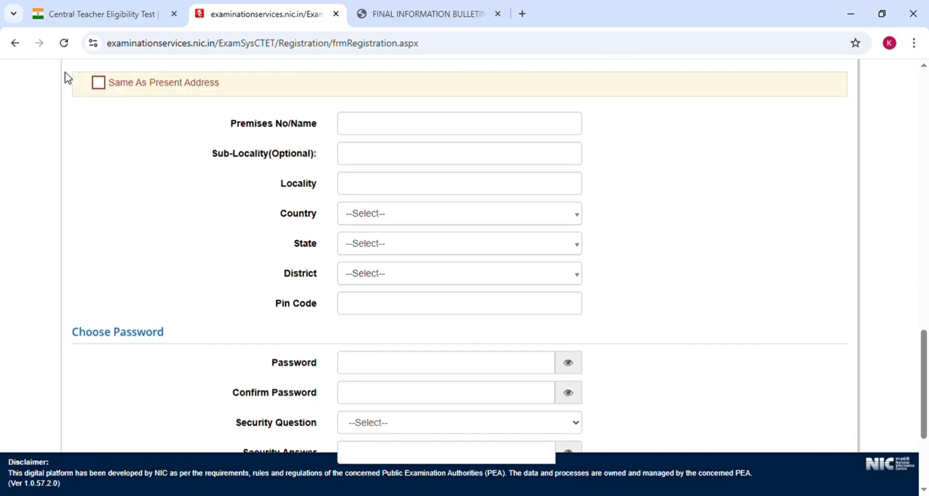
left_click(98, 86)
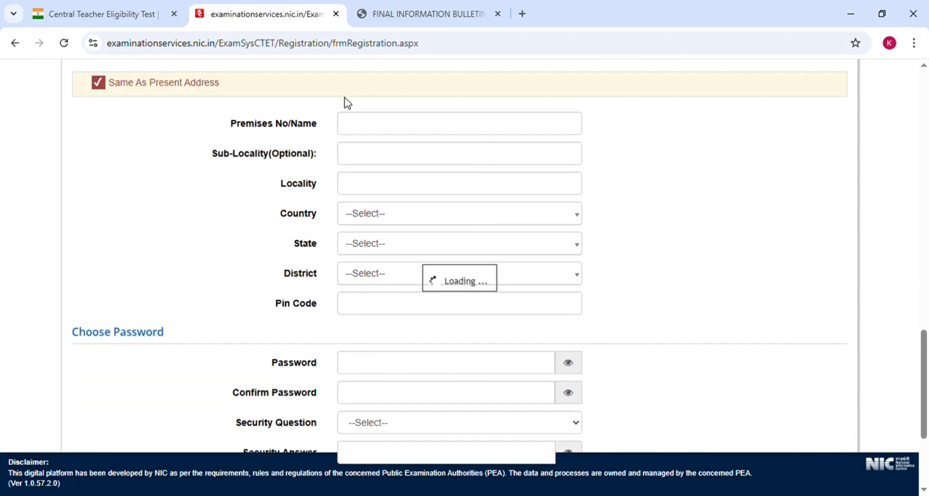
left_click(100, 85)
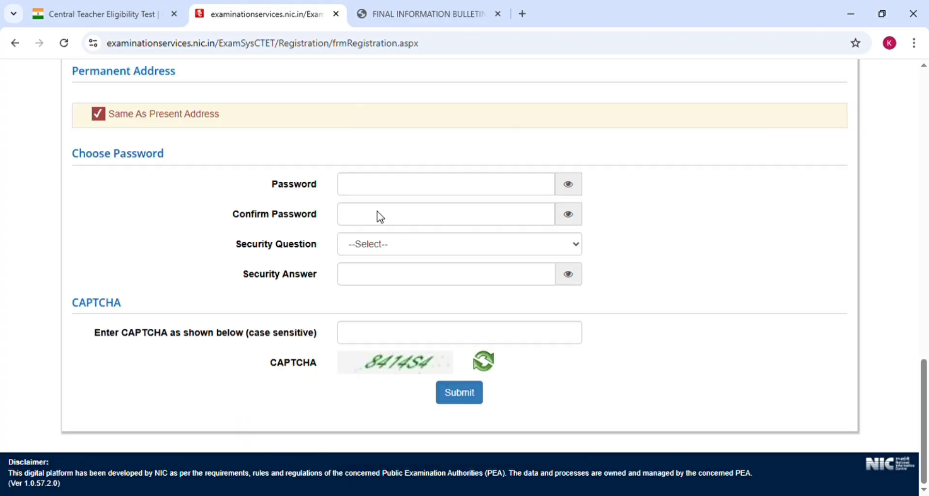
left_click(99, 115)
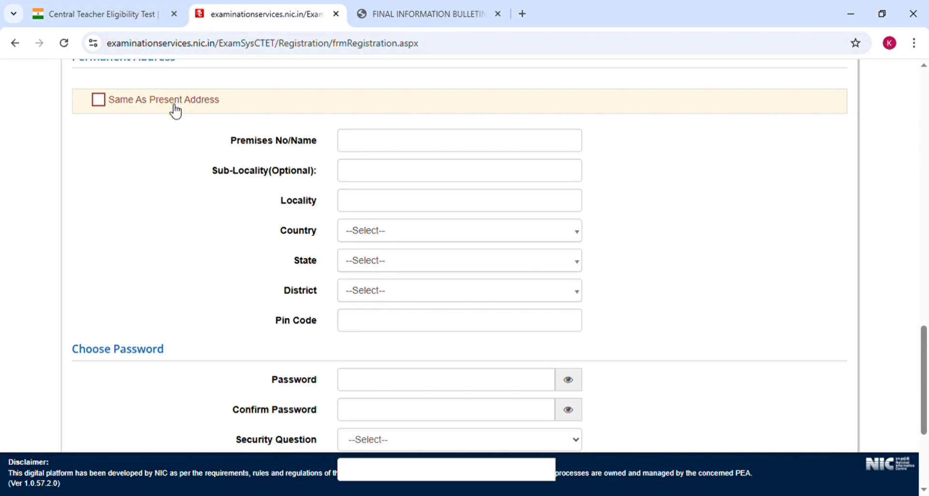
left_click(99, 100)
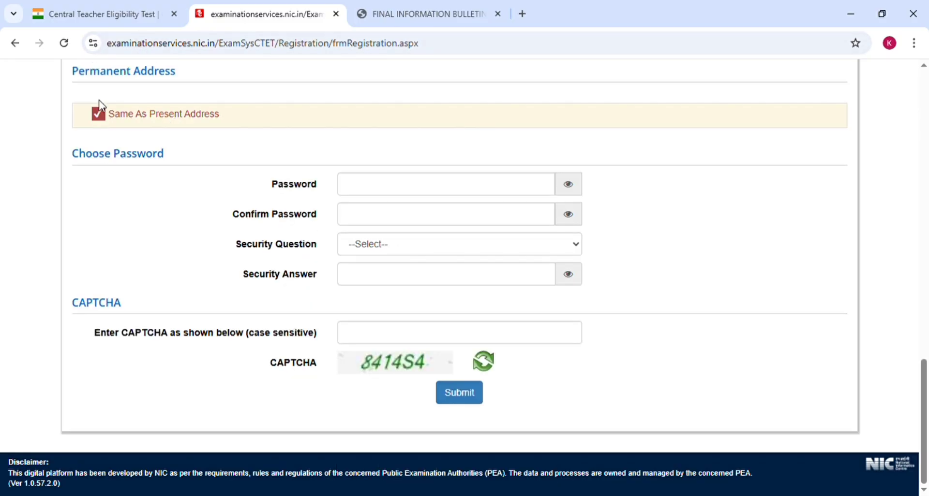
left_click(99, 115)
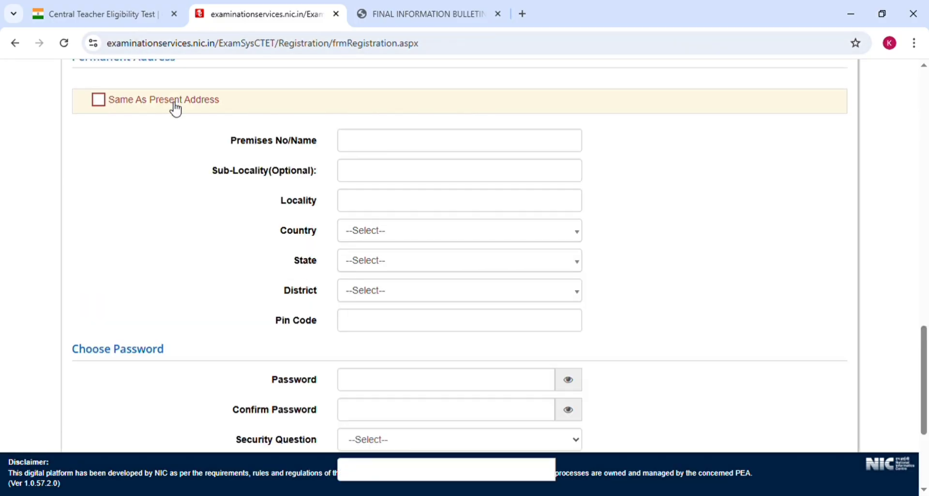
left_click(99, 101)
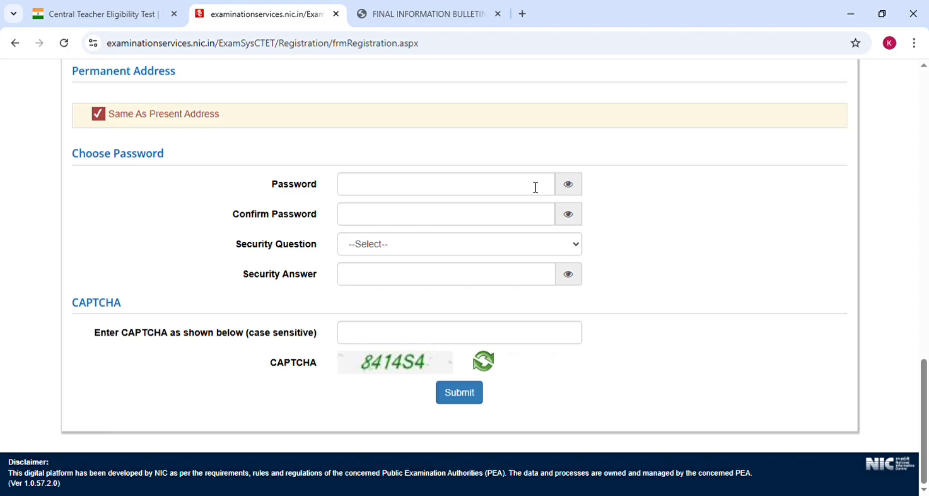
- Enter and confirm the password, answer the first-school security question, and fill the CAPTCHA
left_click(508, 186)
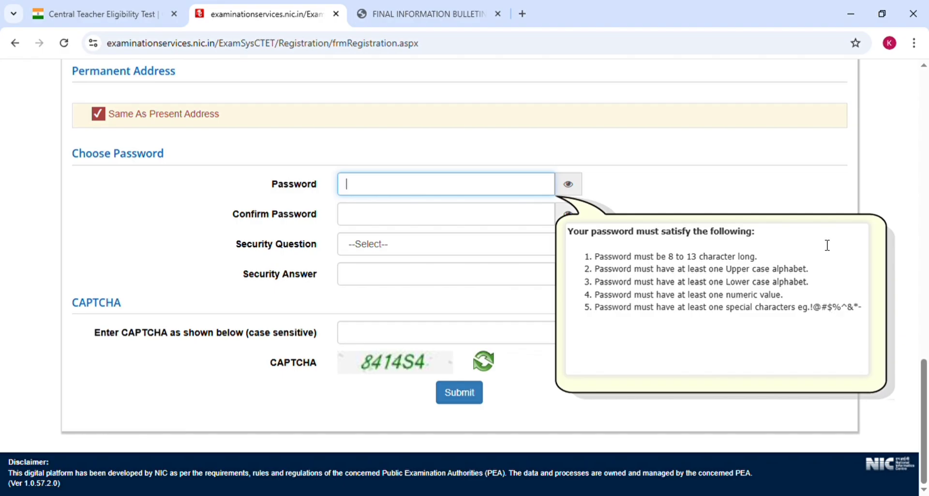
left_click(760, 175)
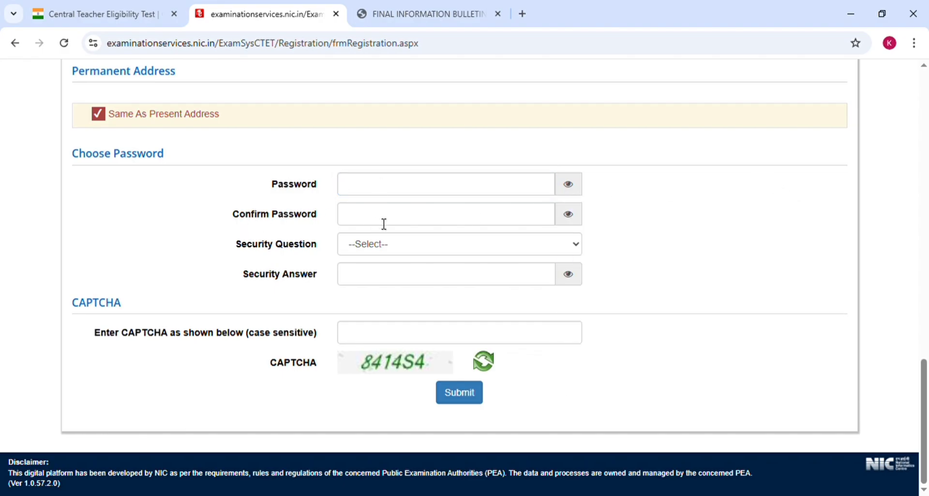
left_click(382, 247)
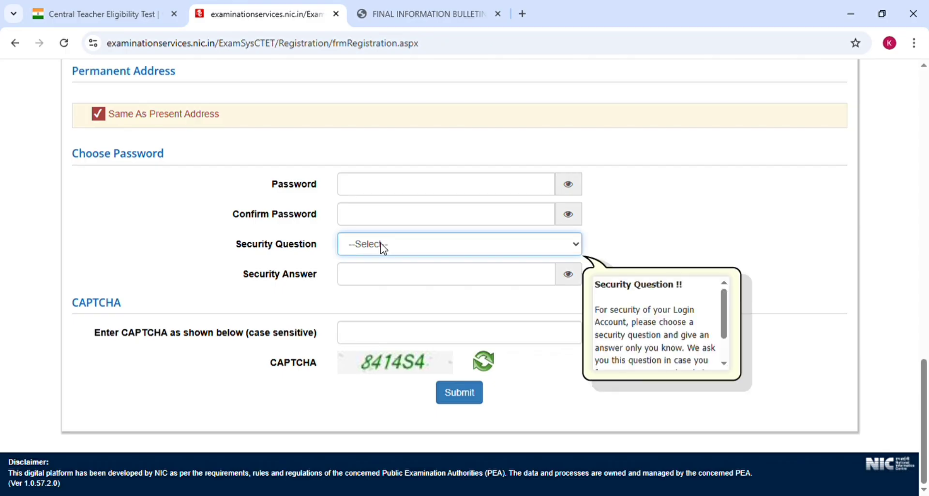
left_click(407, 278)
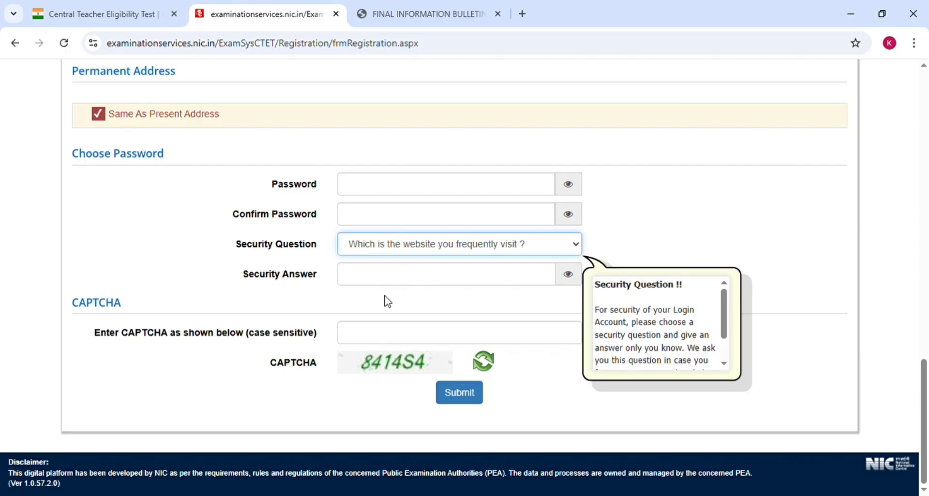
key("Down")
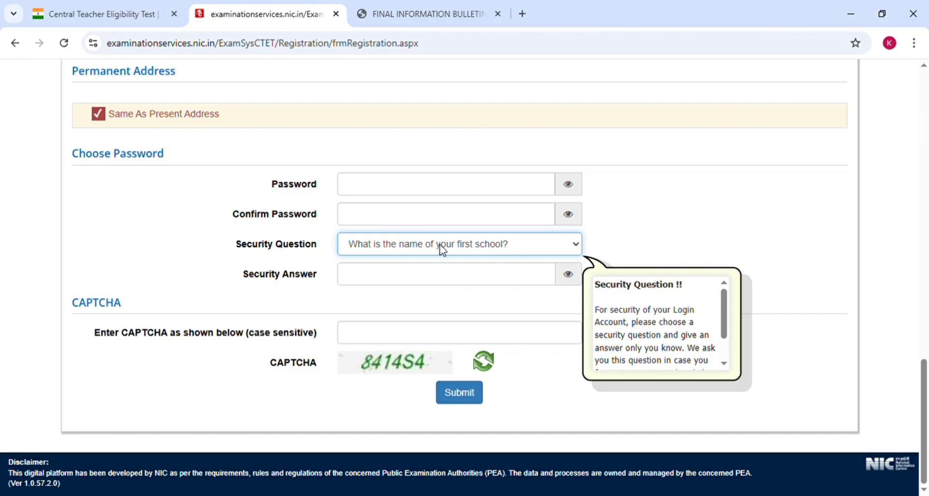
left_click(399, 284)
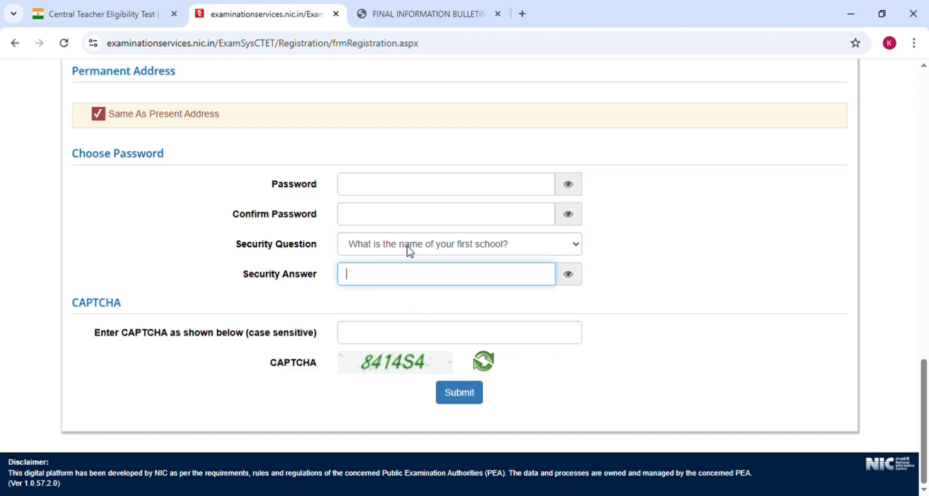
left_click(458, 244)
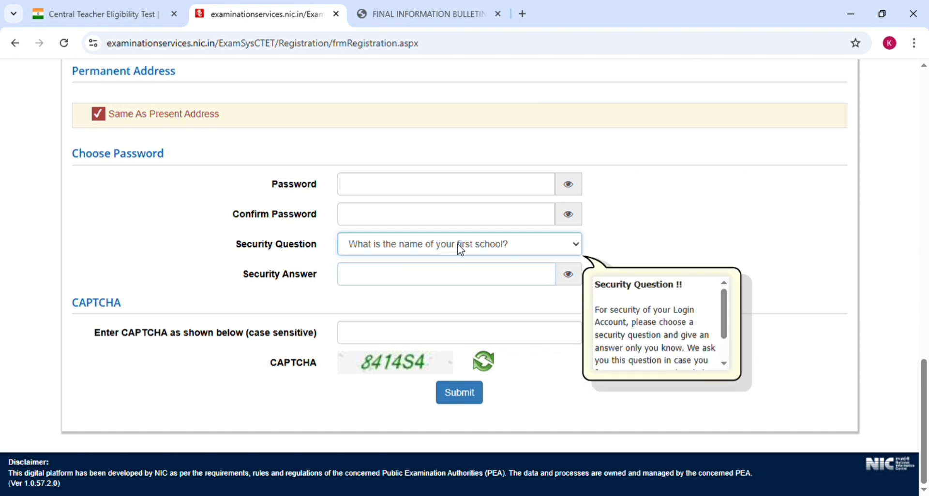
left_click(462, 317)
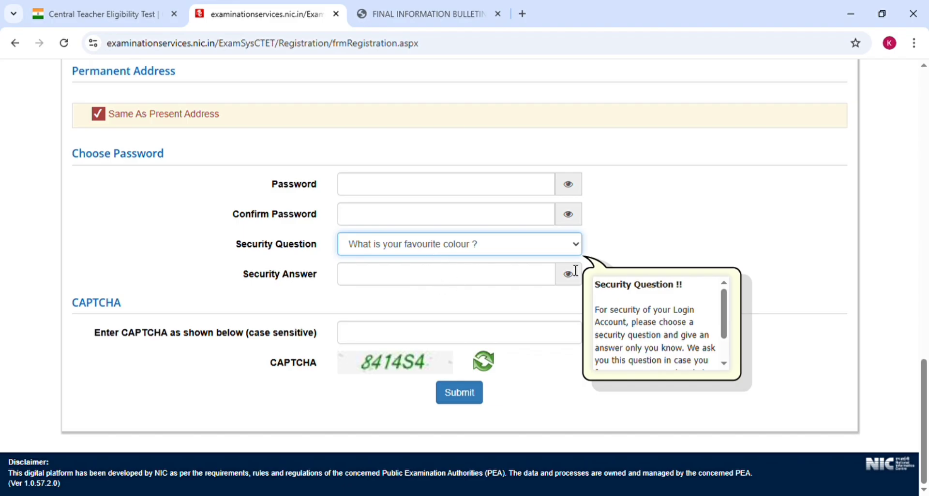
left_click(679, 231)
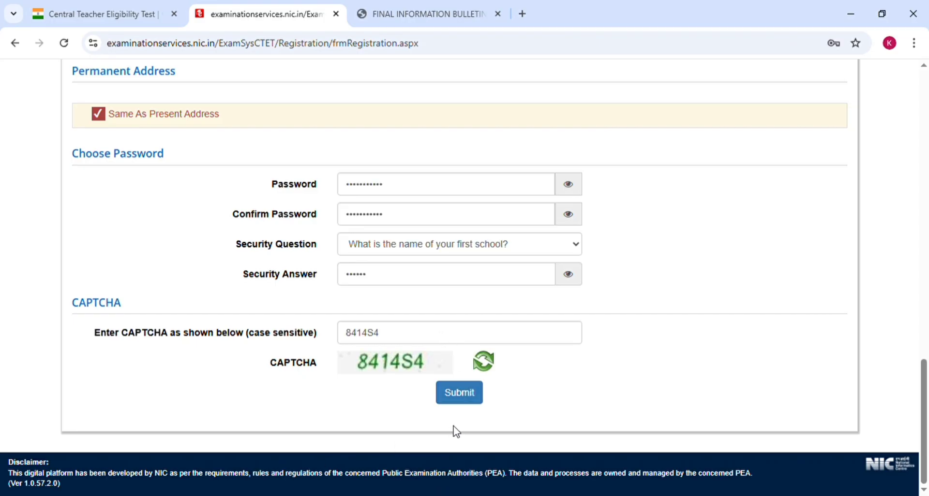
- Submit the form for review and close the Review Page notice
left_click(466, 396)
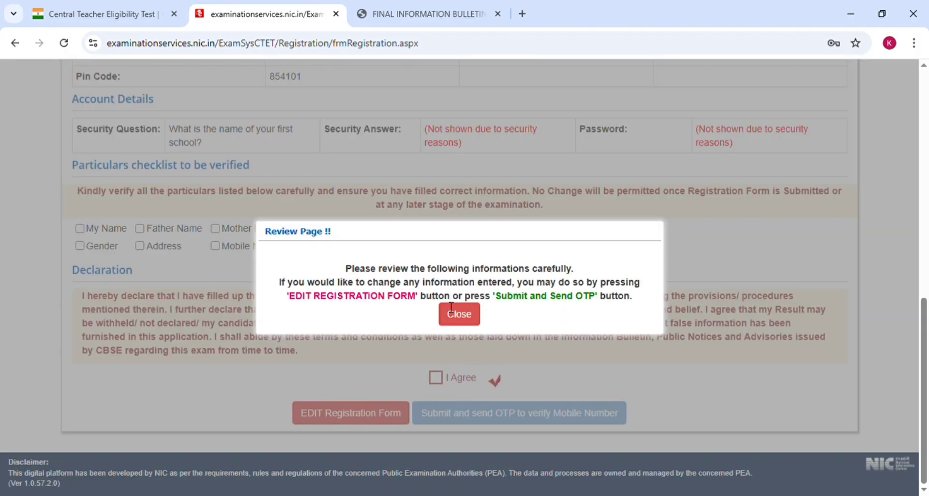
left_click(470, 316)
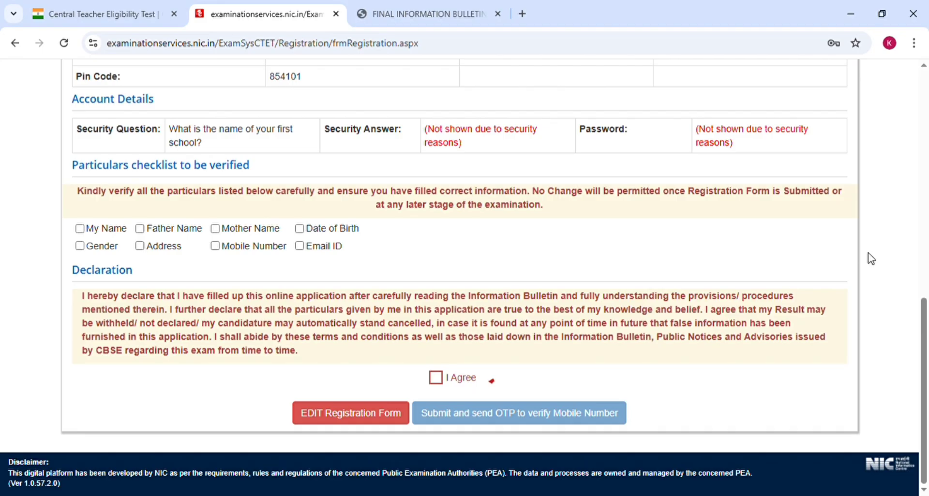
left_click(925, 221)
left_click_drag(925, 186, 924, 116)
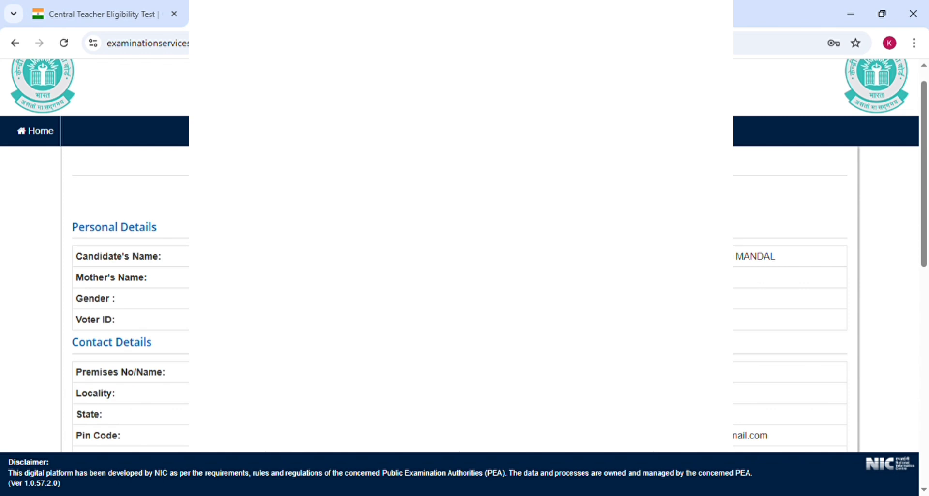
scroll(348, 331, "down", 10)
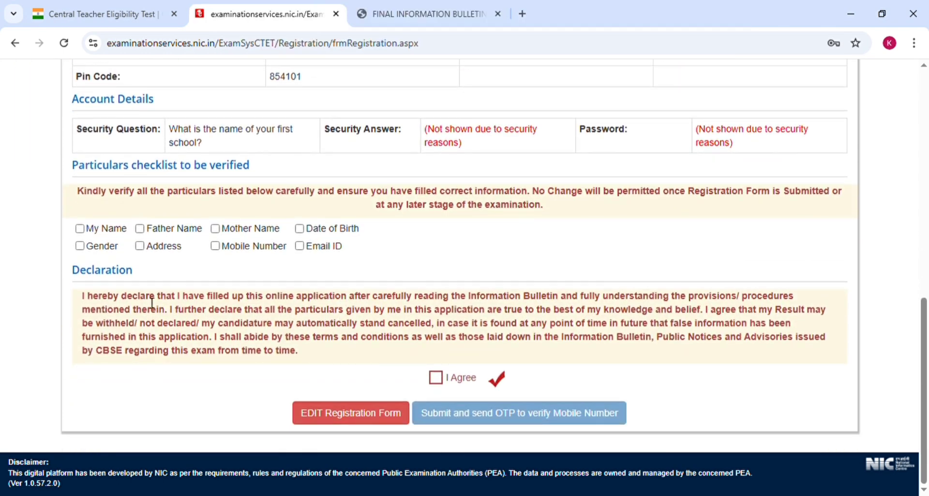
- Tick My Name, Mother Name, Gender, Address, Mobile Number and Email ID as verified and agree
left_click(80, 229)
double_click(222, 230)
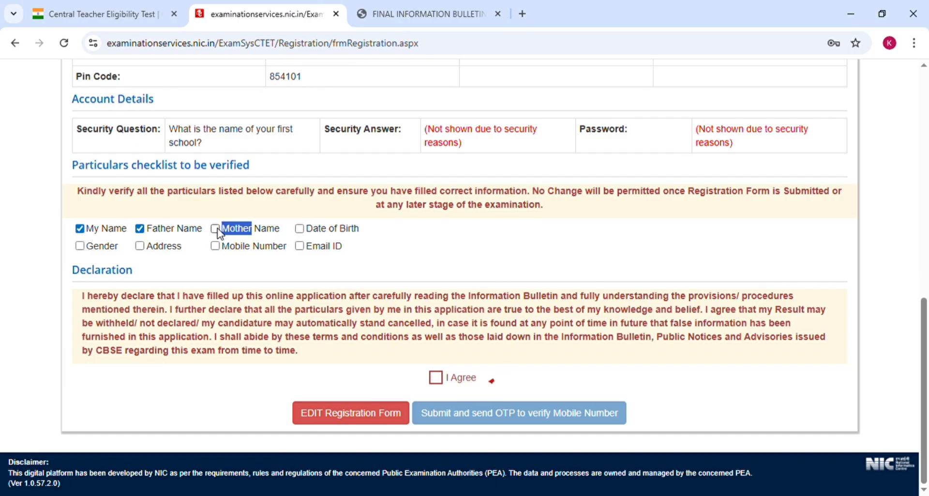
left_click(215, 229)
left_click(79, 246)
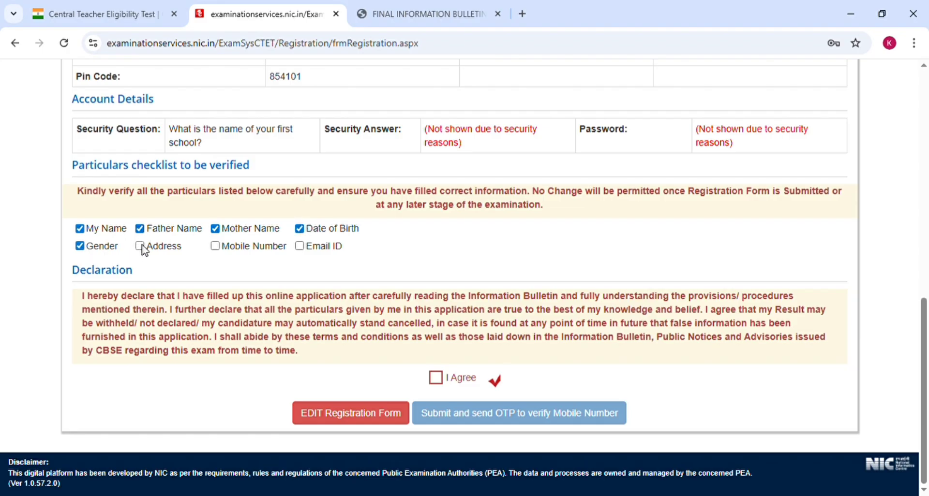
left_click(142, 247)
left_click(216, 246)
left_click(300, 246)
left_click(437, 380)
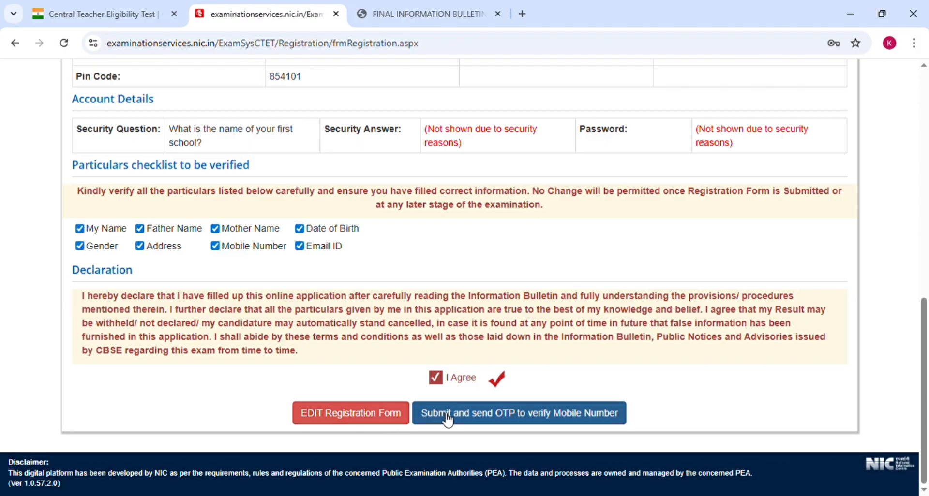
- Confirm submitting the registration form and enter the six-digit SMS OTP to complete it
left_click(475, 420)
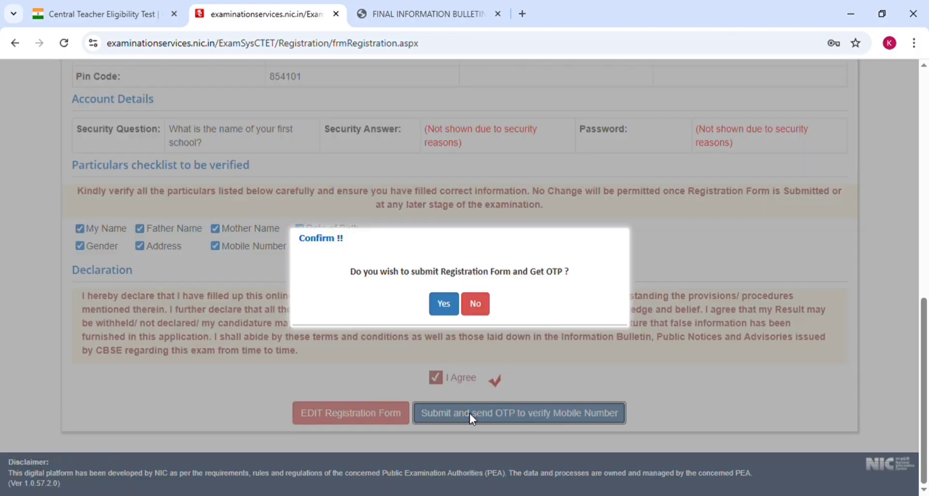
left_click(453, 309)
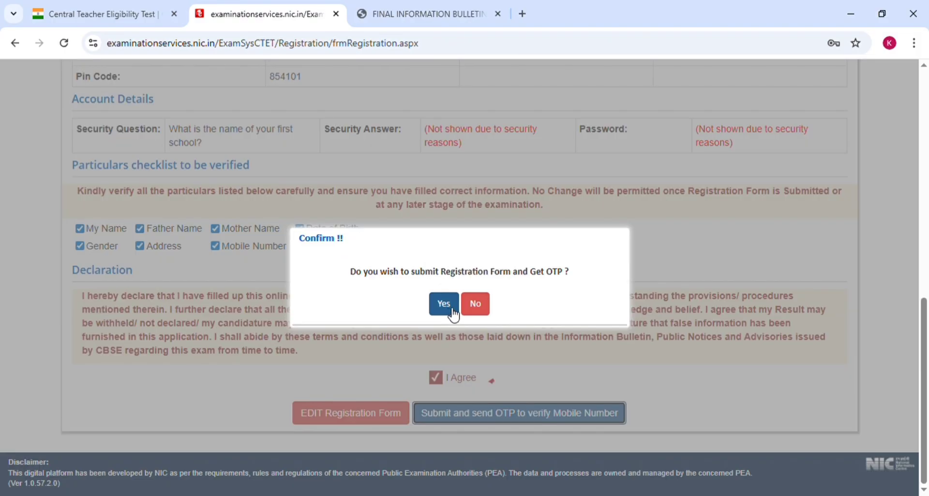
left_click(452, 310)
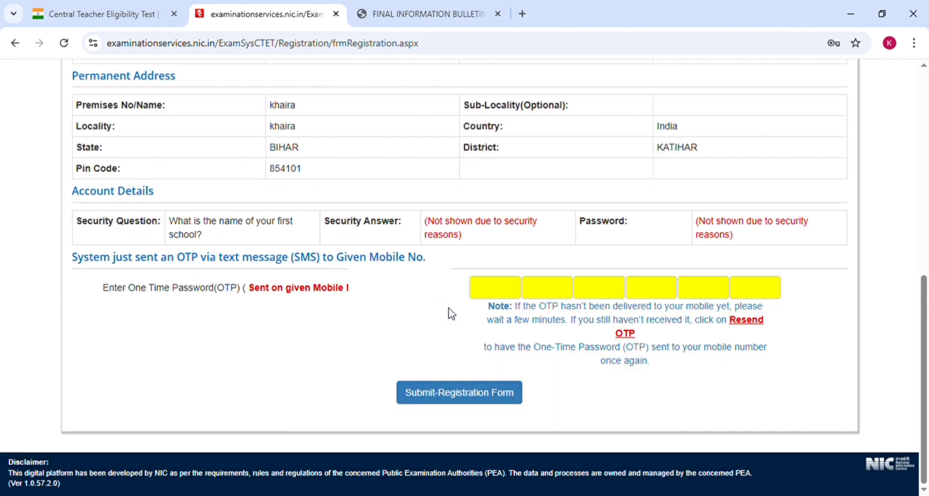
left_click(500, 294)
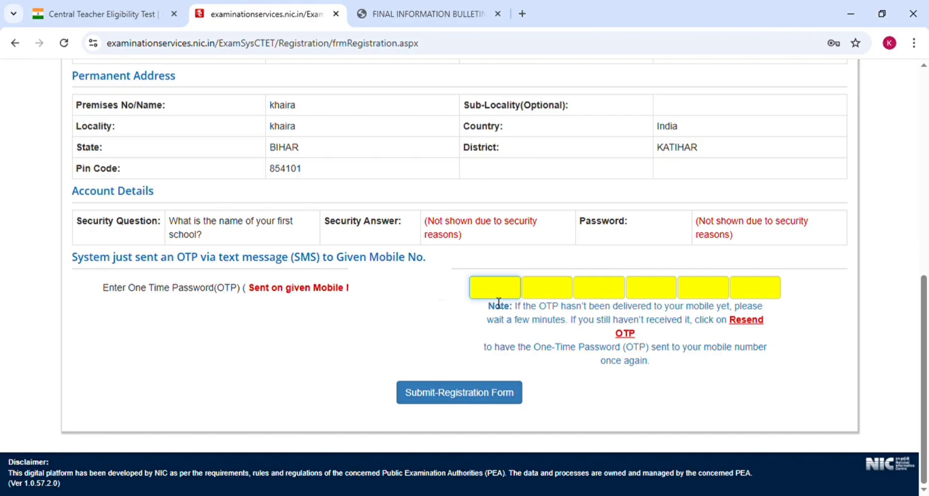
left_click(485, 393)
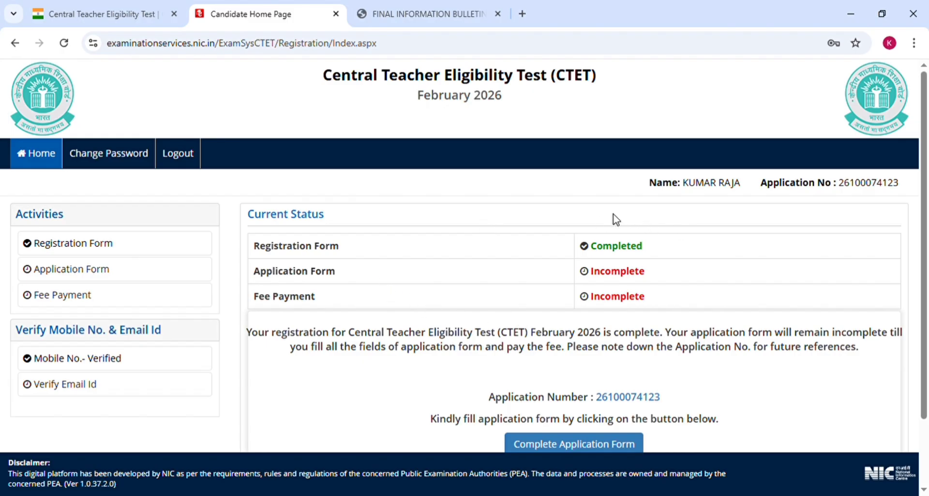
- Start Complete Application Form and go to its Personal Details step
scroll(585, 204, "down", 2)
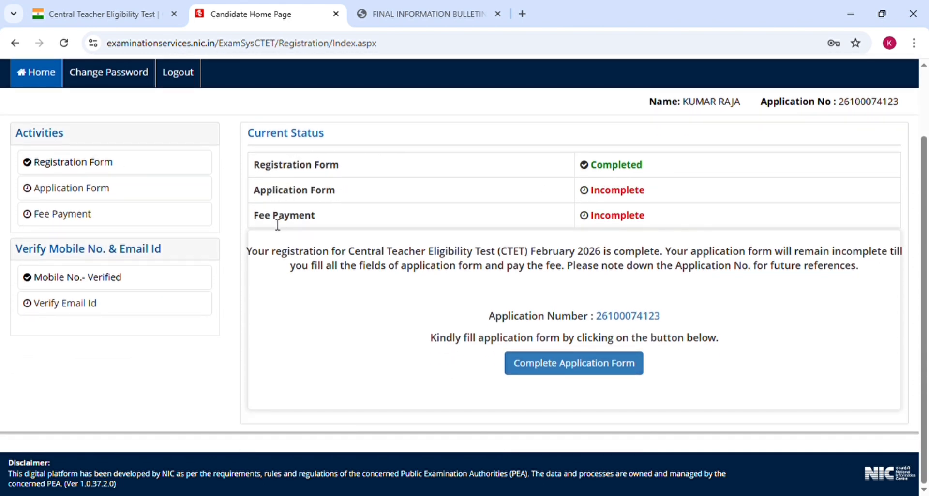
left_click(567, 376)
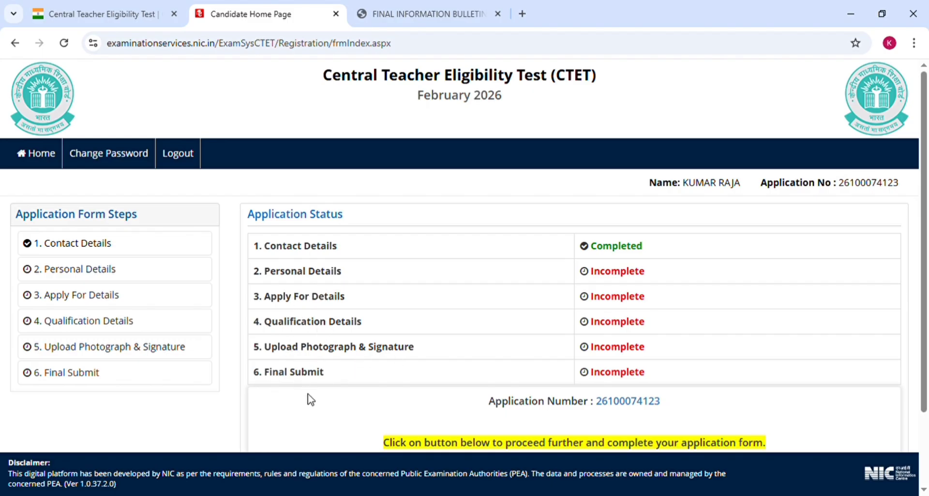
scroll(312, 406, "down", 2)
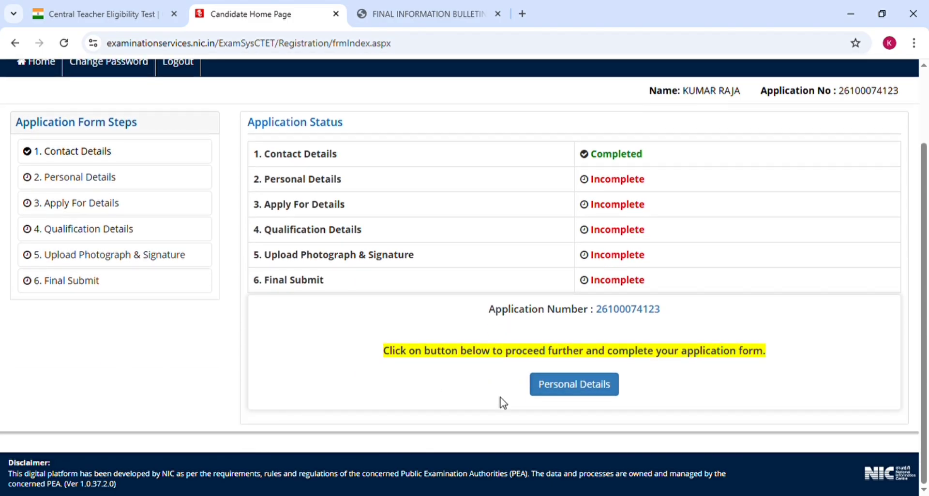
left_click(575, 391)
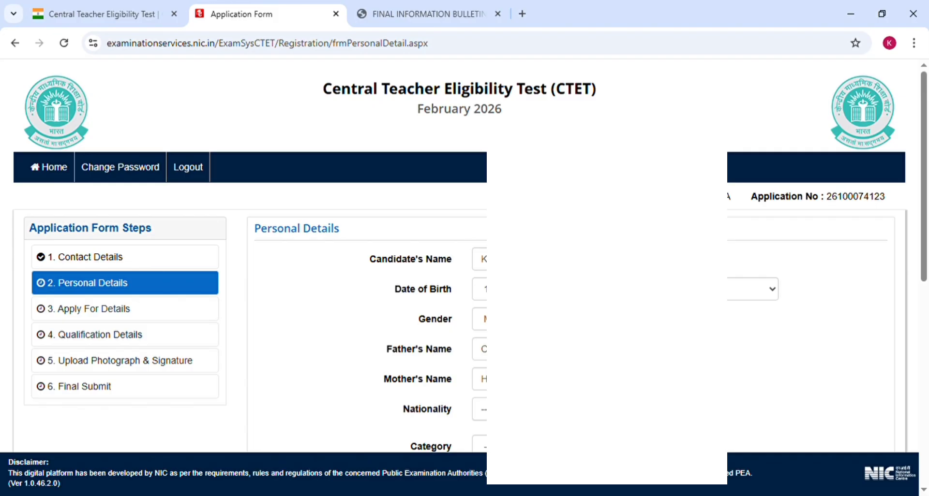
- Choose Indian nationality and OBC- (Non Creamy Layer) for Category and Confirm Category
scroll(714, 395, "down", 6)
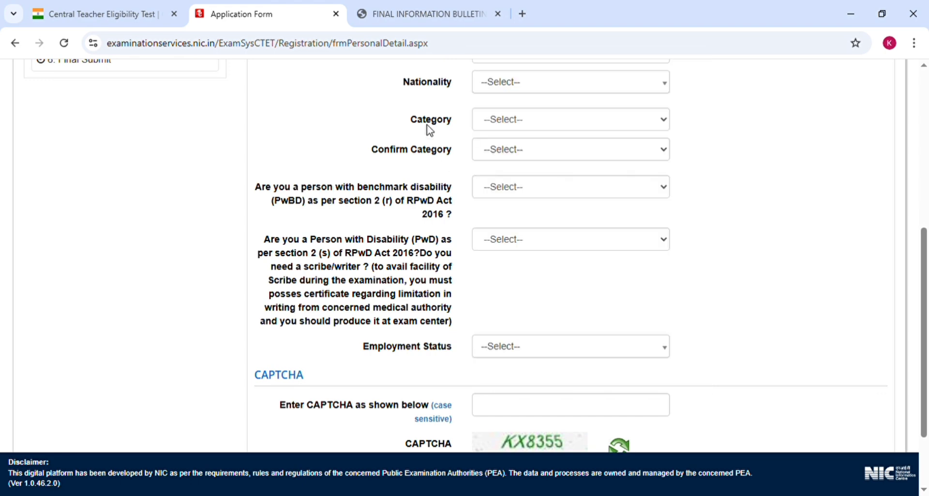
left_click(535, 88)
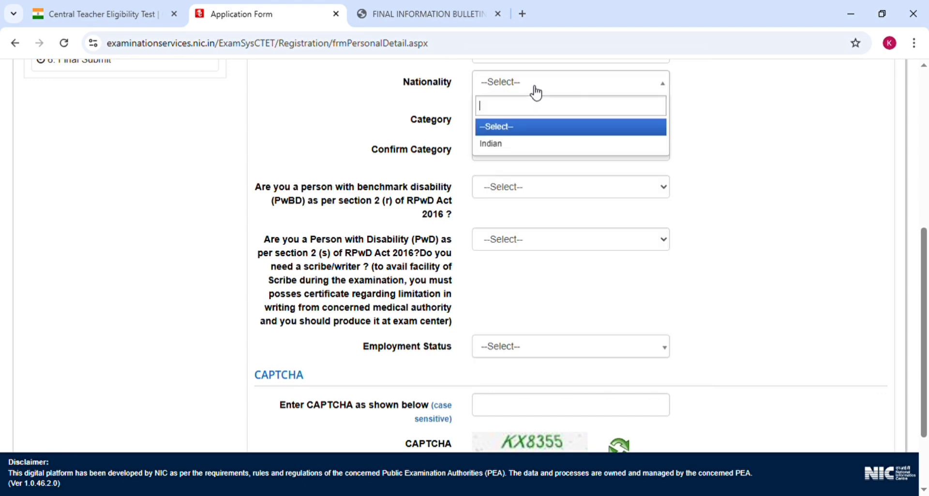
left_click(510, 145)
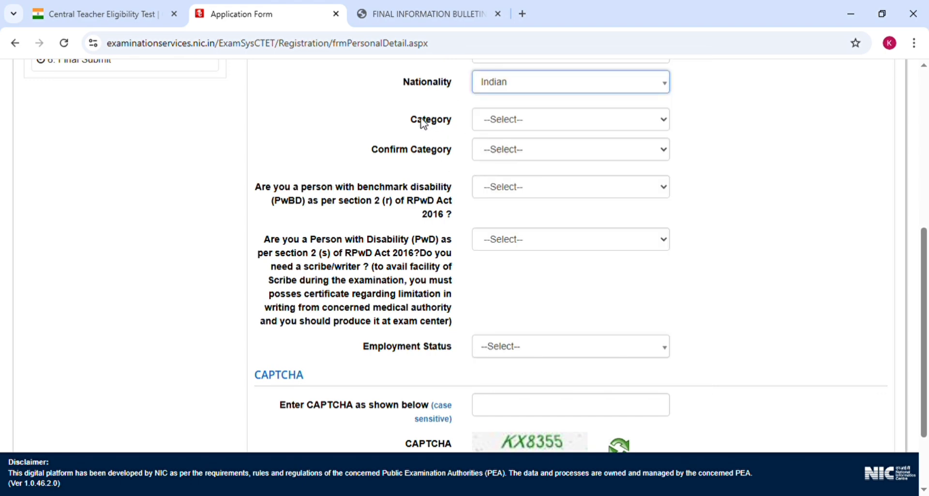
left_click(512, 126)
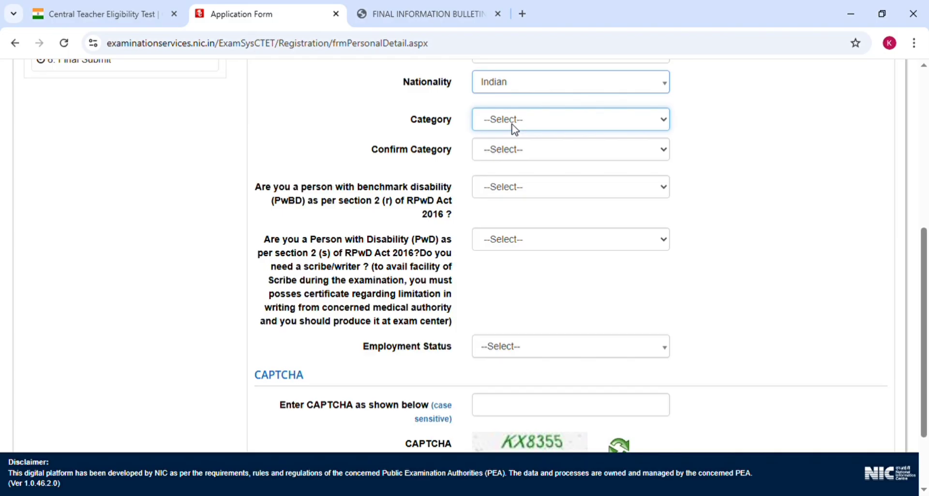
left_click(521, 159)
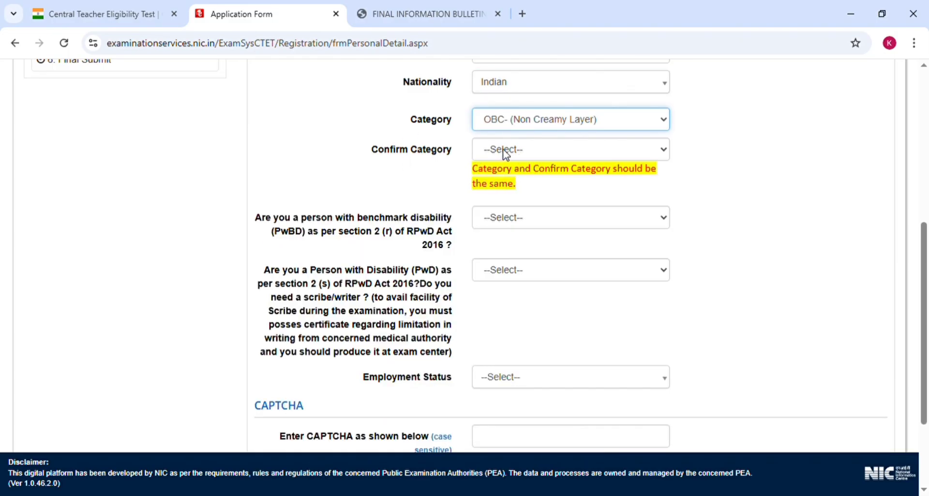
left_click(506, 154)
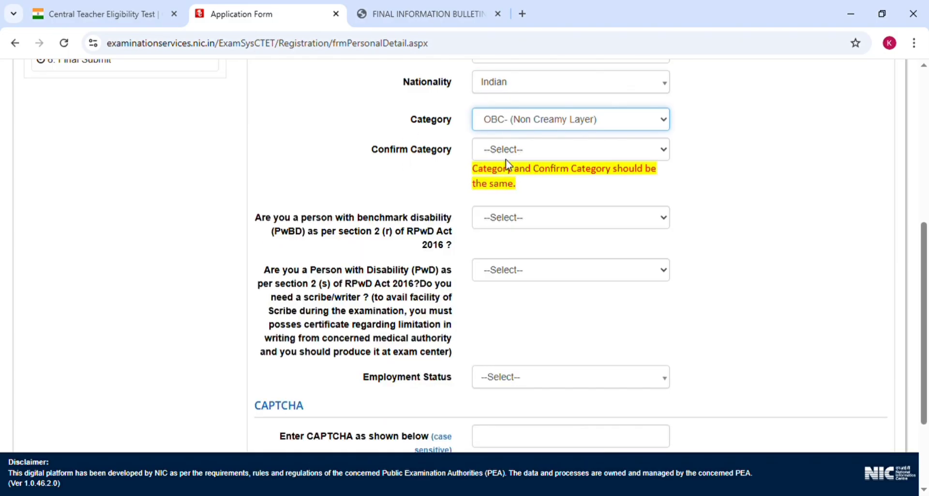
left_click(523, 197)
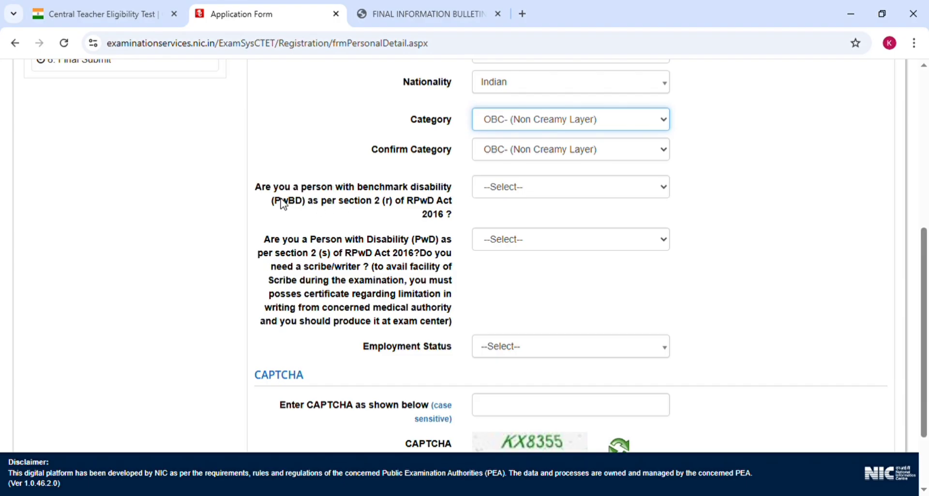
- Answer No to the benchmark disability (PwBD) question
left_click(536, 242)
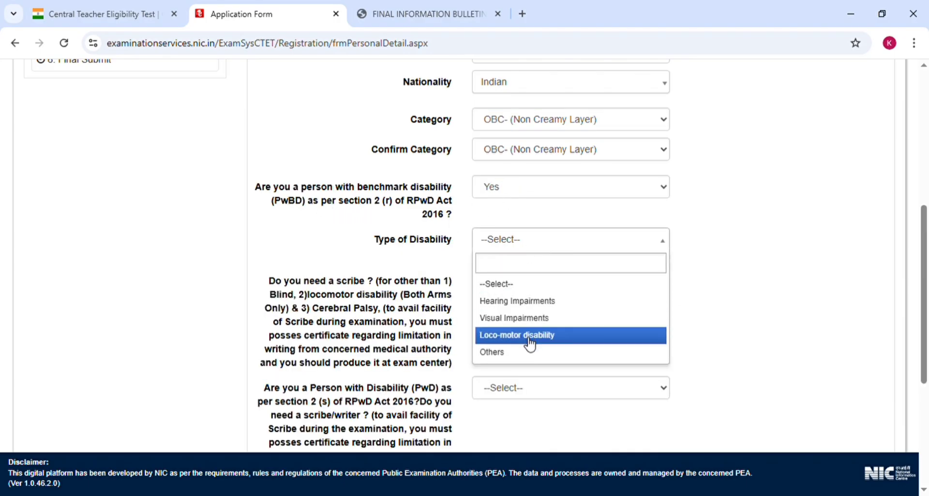
left_click(495, 189)
left_click(500, 224)
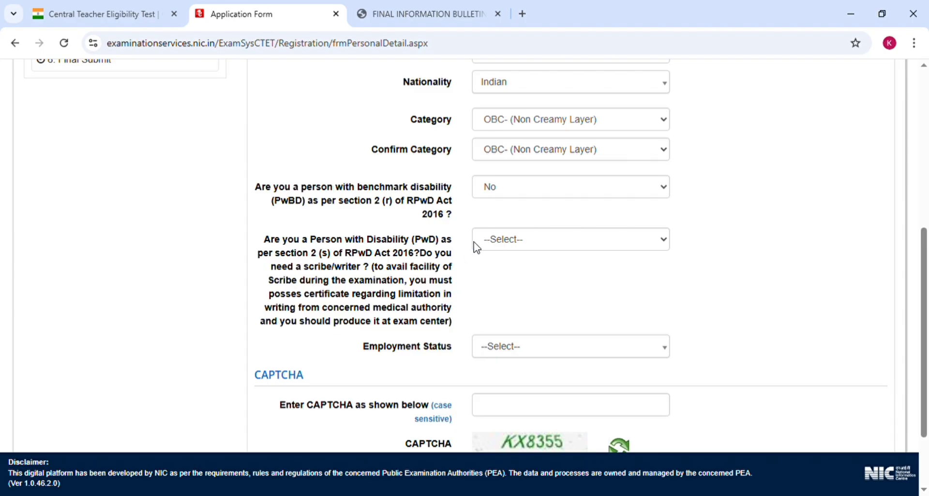
- Set the PwD scribe question to No
left_click(486, 247)
left_click(493, 277)
left_click(486, 248)
left_click(494, 277)
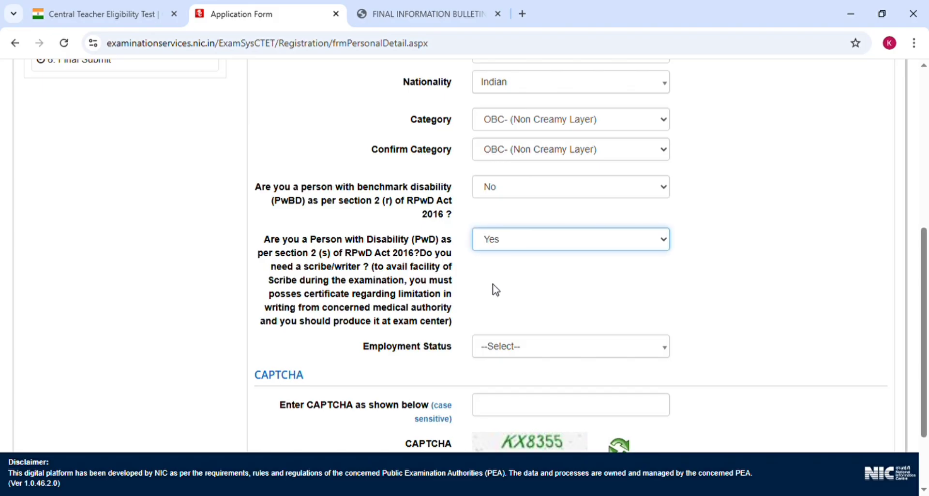
left_click(485, 246)
left_click(494, 278)
left_click(486, 247)
left_click(494, 278)
left_click(485, 248)
left_click(494, 279)
left_click(567, 287)
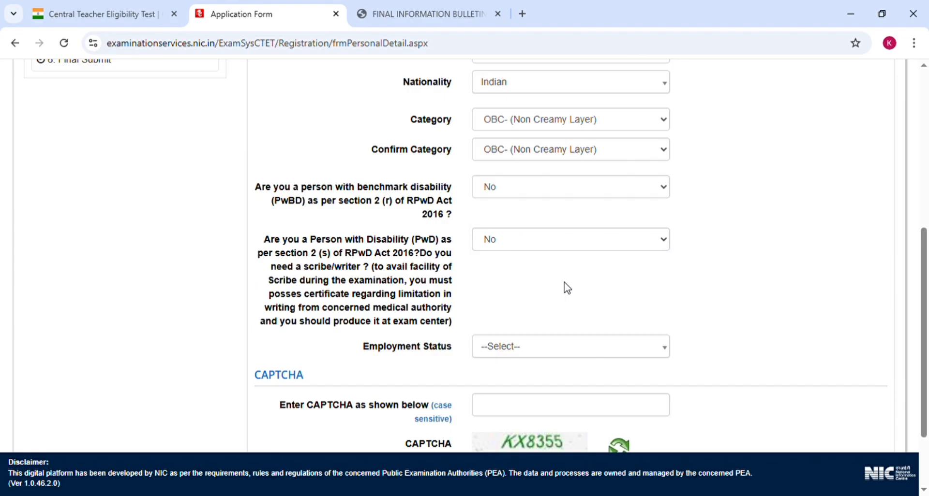
- Set Employment Status to Not Employed and save the Personal Details with Save & Next
scroll(567, 287, "down", 2)
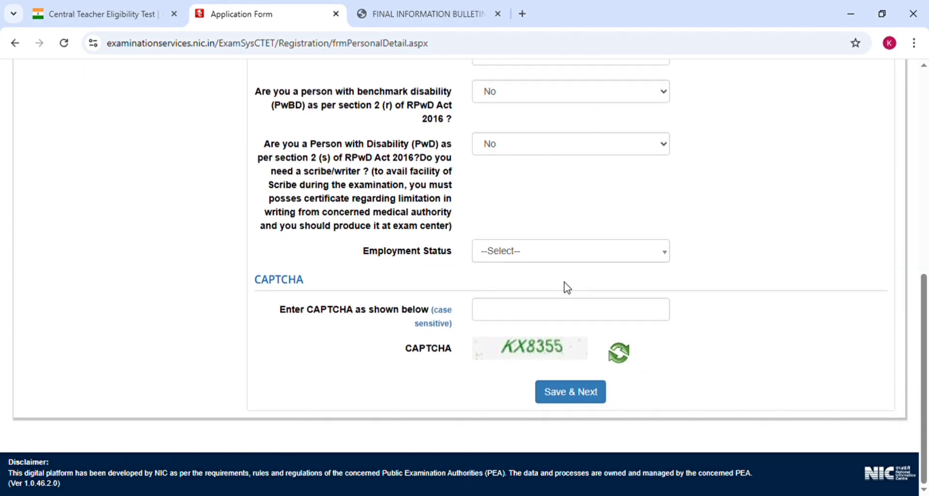
left_click(532, 262)
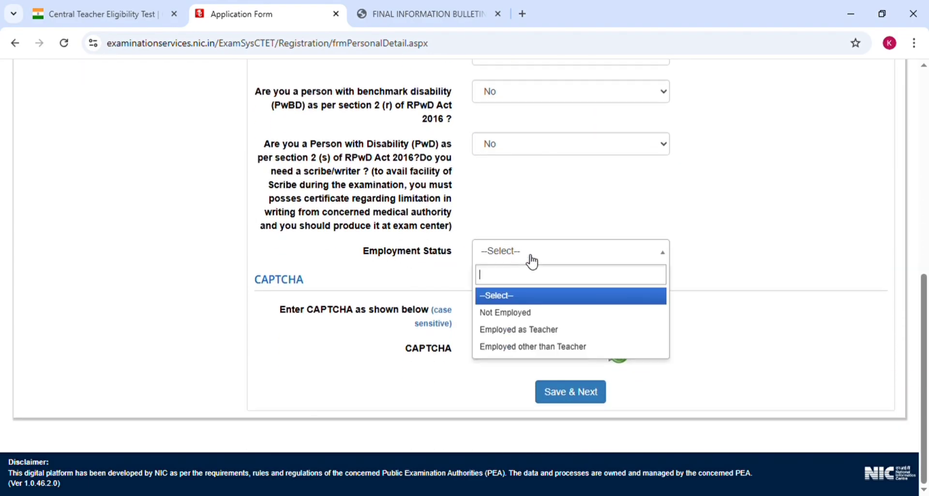
left_click(527, 317)
left_click(510, 251)
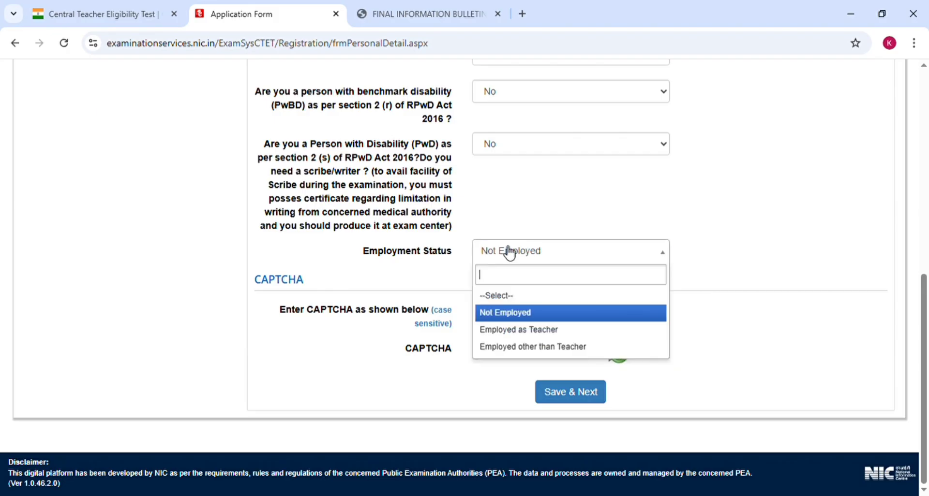
left_click(523, 331)
left_click(521, 251)
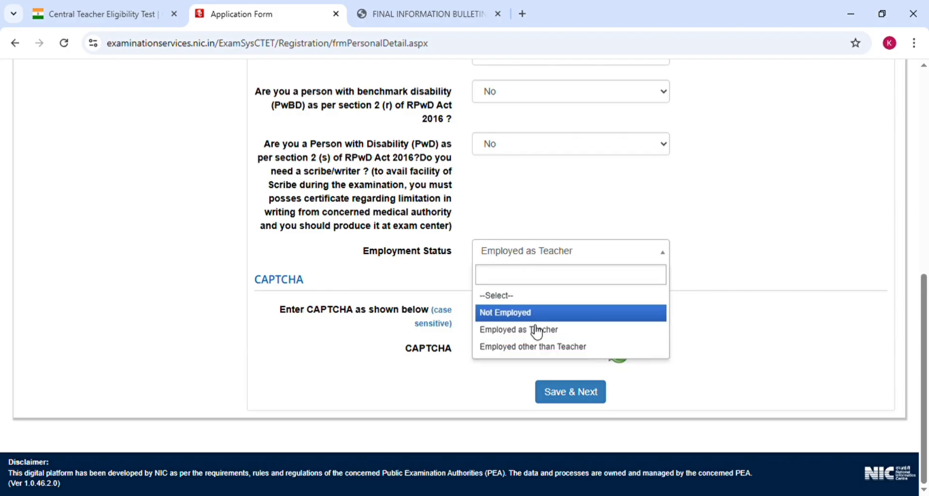
left_click(535, 347)
left_click(528, 259)
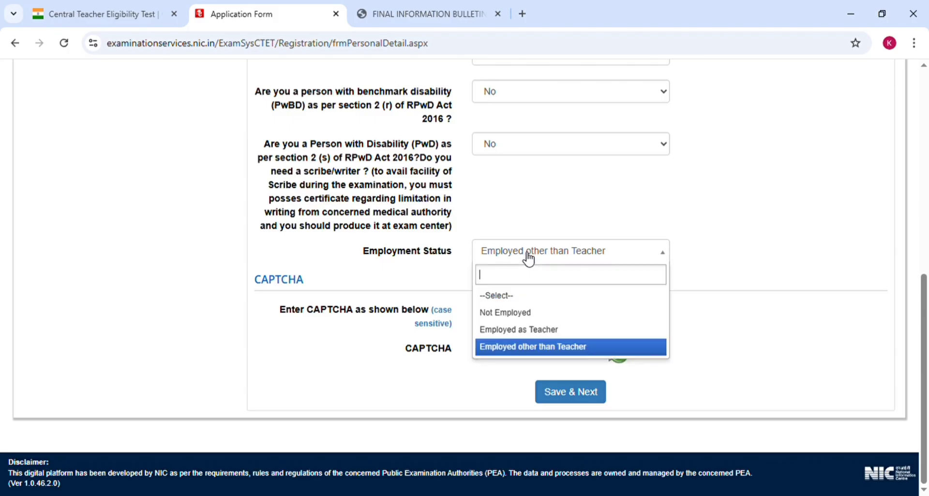
left_click(522, 314)
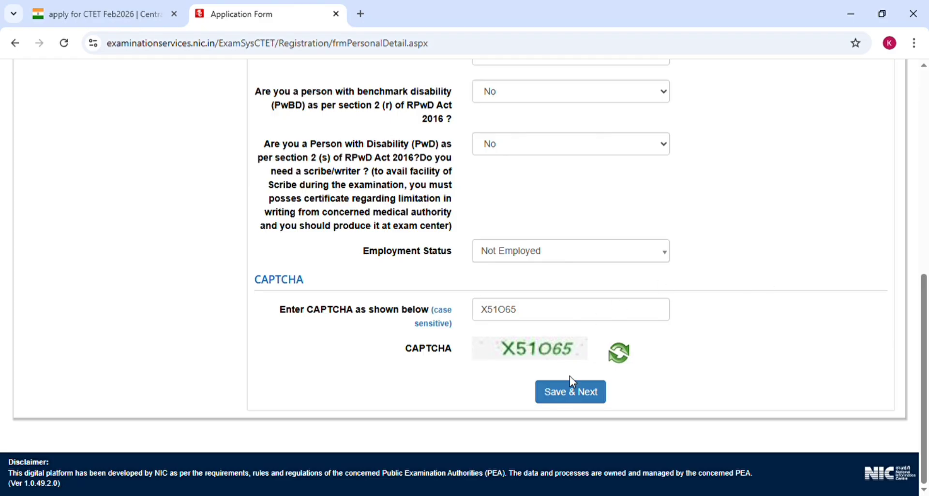
left_click(573, 396)
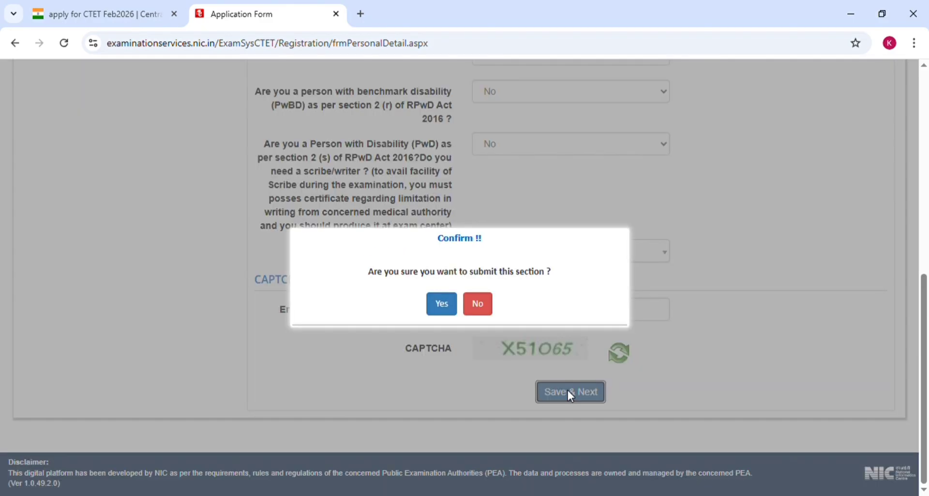
left_click(440, 306)
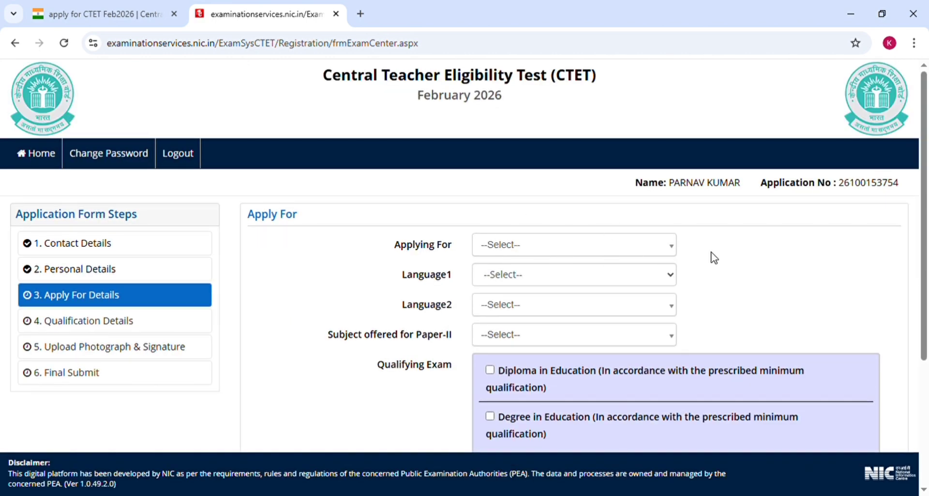
- Set Applying For to Both (Paper-I and Paper-II)
scroll(714, 257, "down", 1)
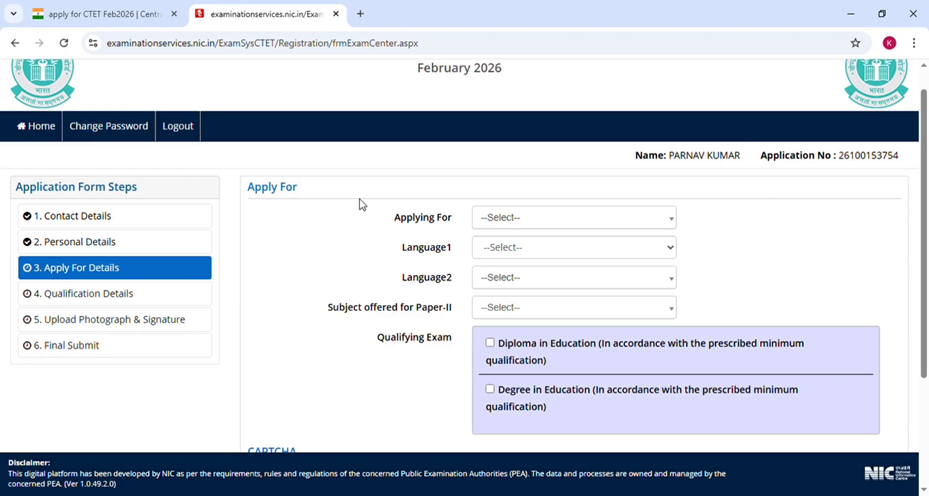
left_click(514, 219)
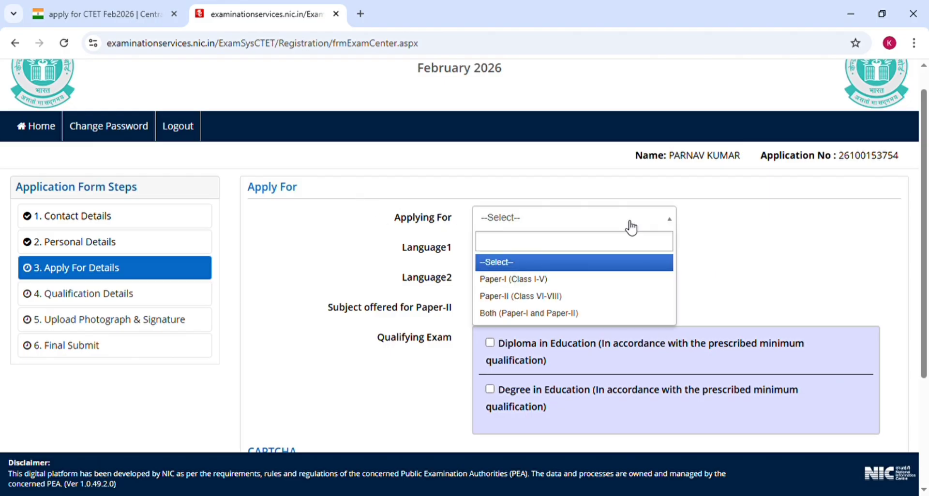
left_click(556, 281)
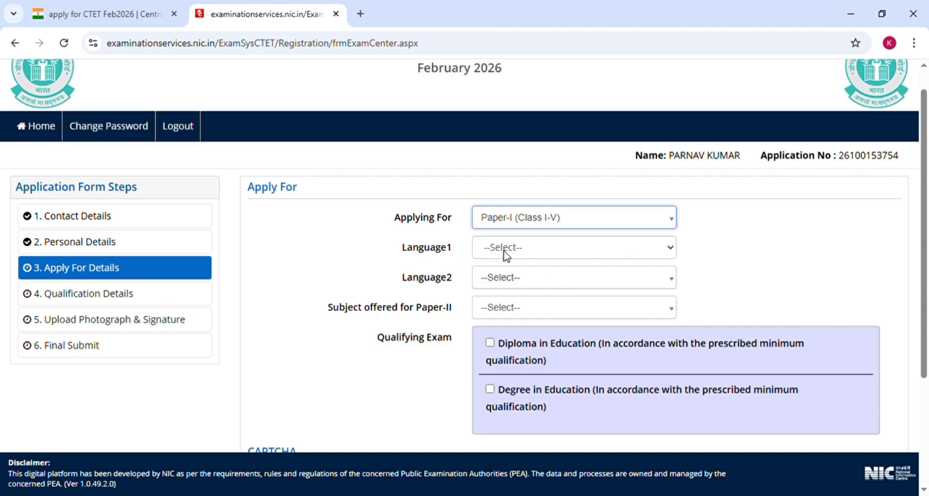
left_click(512, 225)
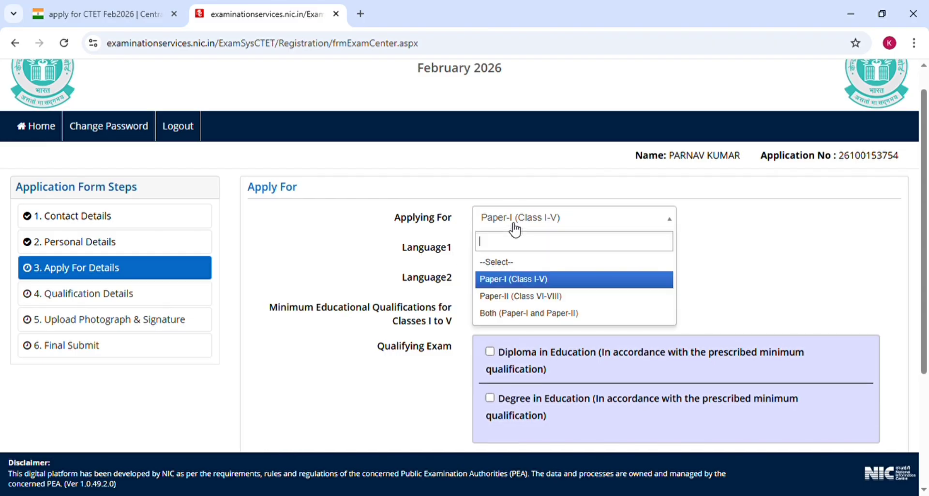
left_click(527, 295)
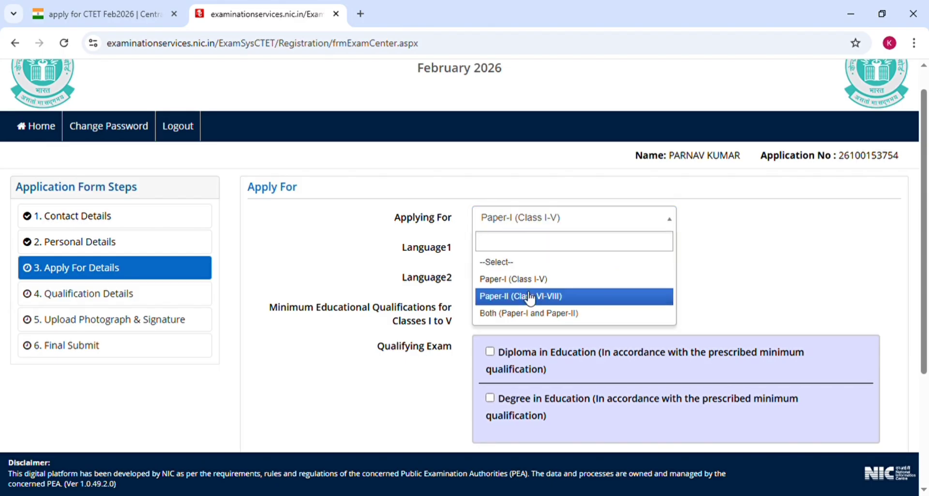
left_click(530, 299)
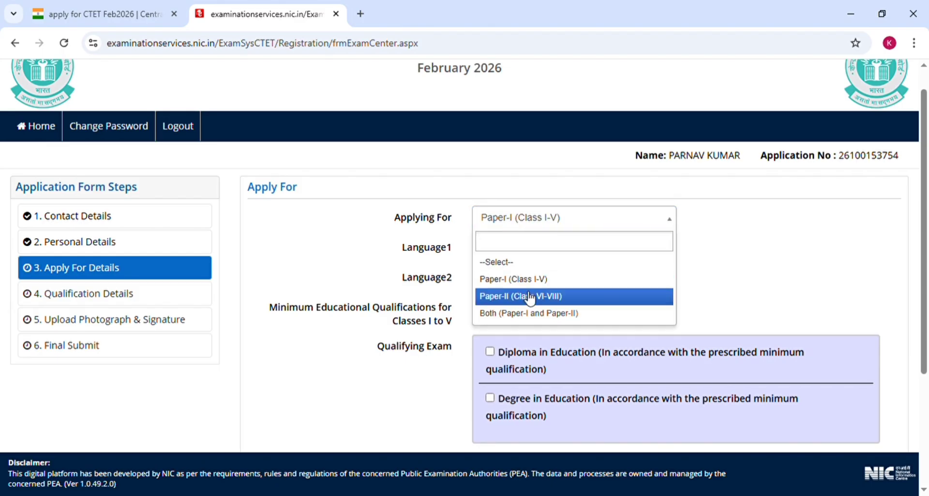
left_click(532, 297)
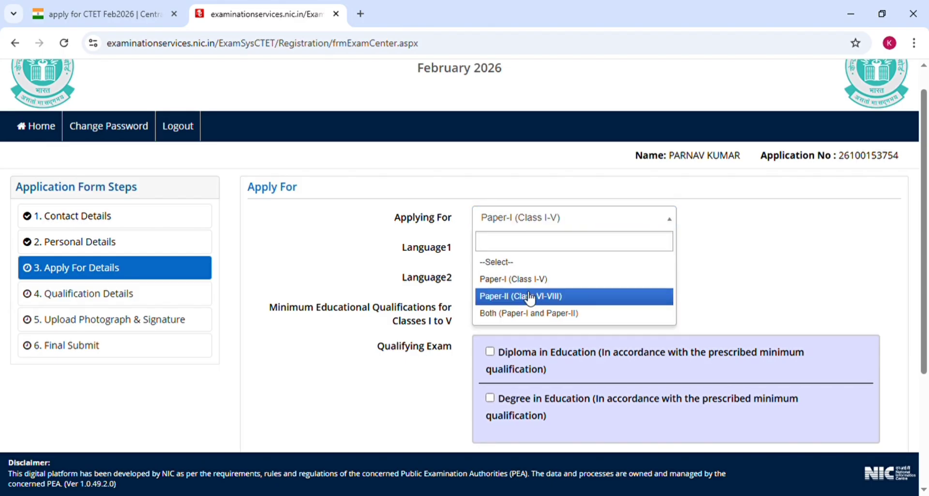
left_click(532, 295)
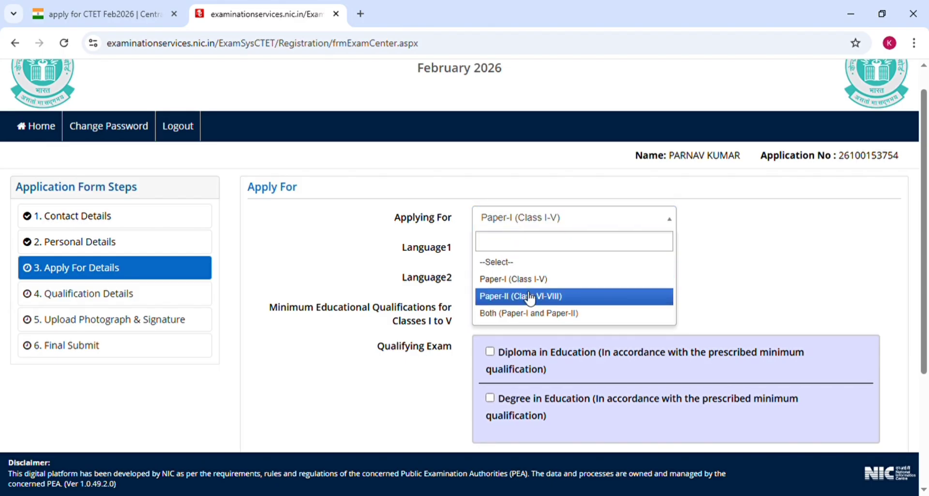
left_click(532, 295)
- Choose Hindi as Language1 and English as Language2
scroll(769, 250, "down", 1)
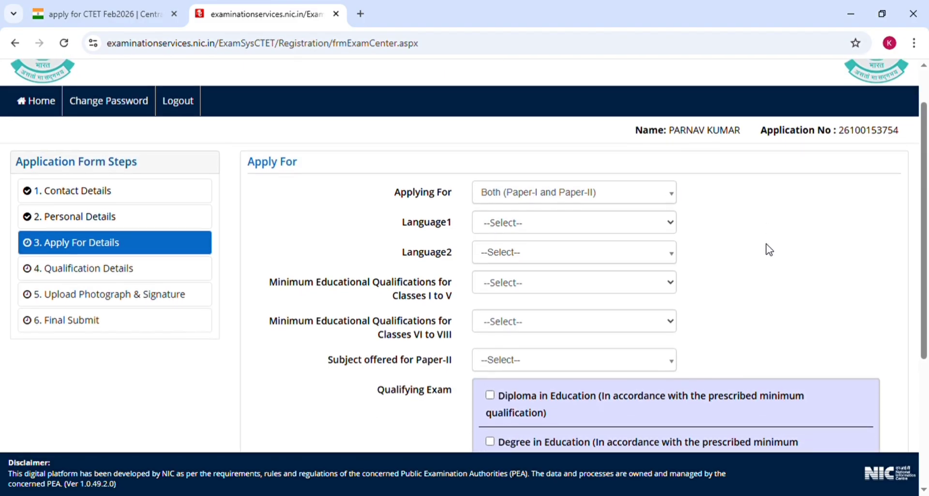
scroll(769, 251, "down", 2)
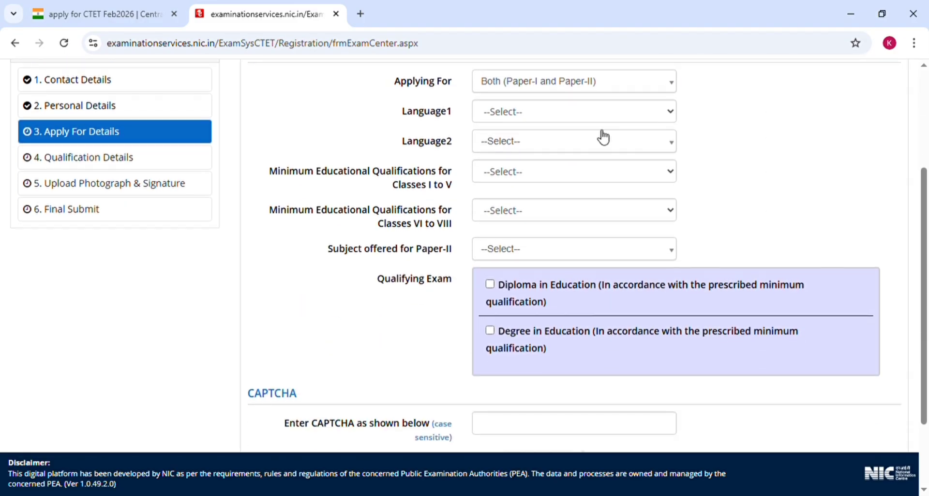
left_click(538, 113)
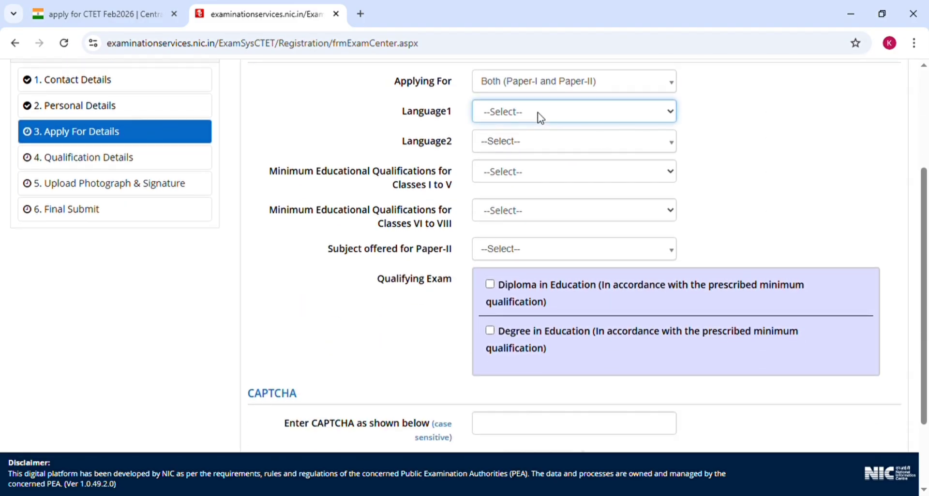
left_click(507, 169)
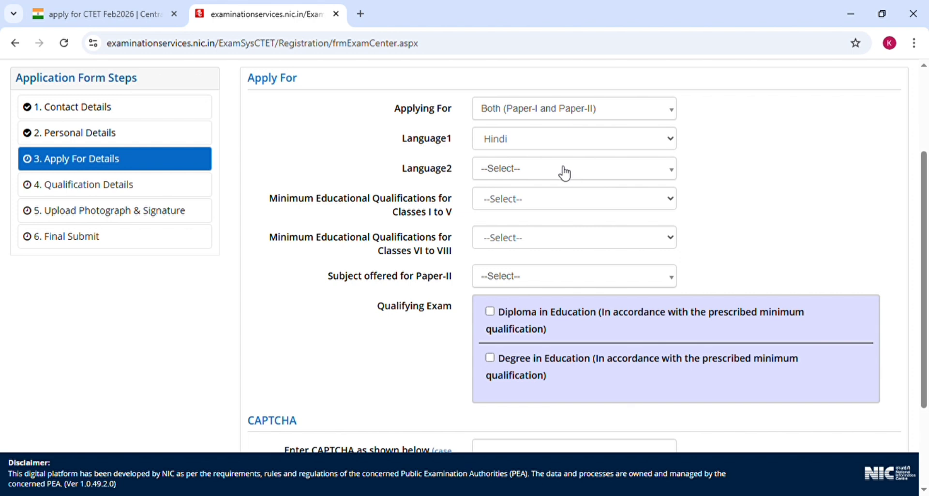
left_click(562, 173)
left_click(535, 235)
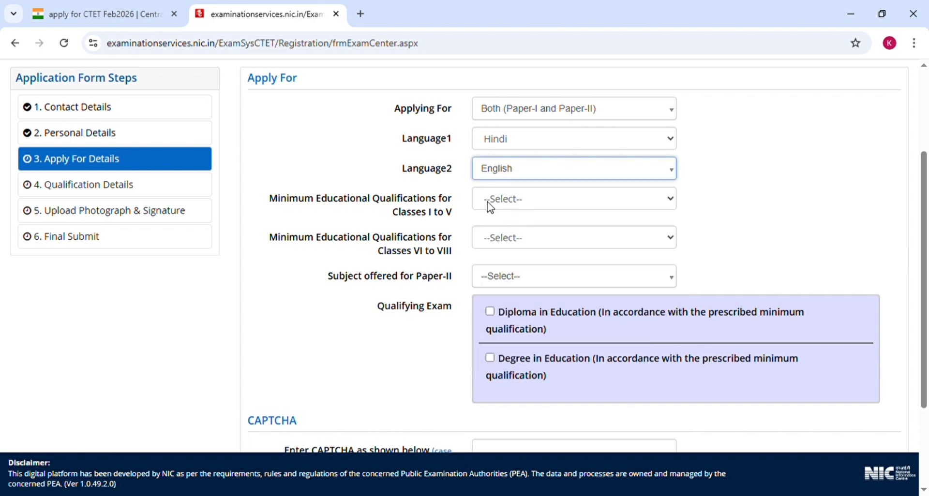
left_click(297, 204)
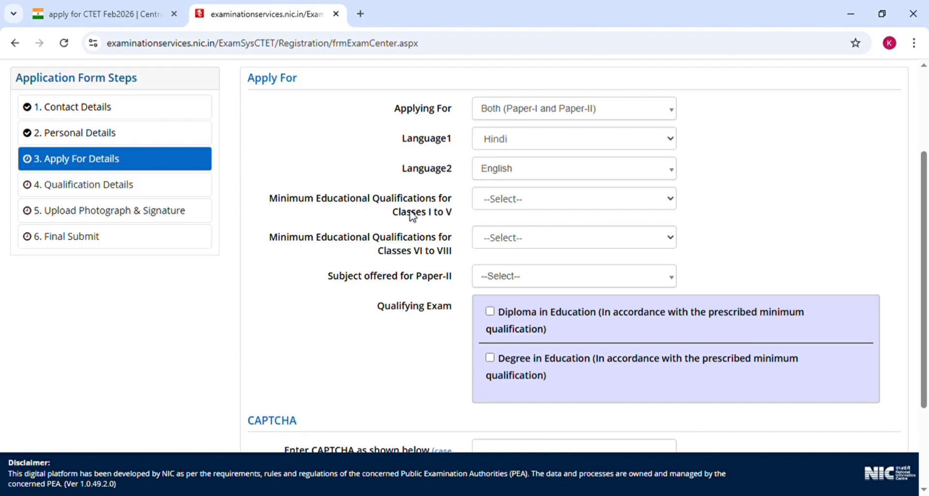
- Check the qualification table and select option 1 for the Classes I to V qualification
mouse_move(550, 208)
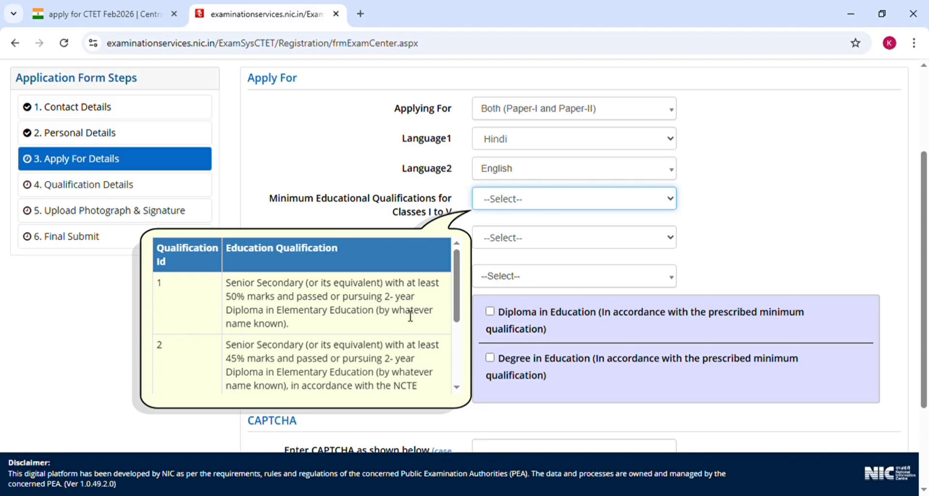
left_click(457, 330)
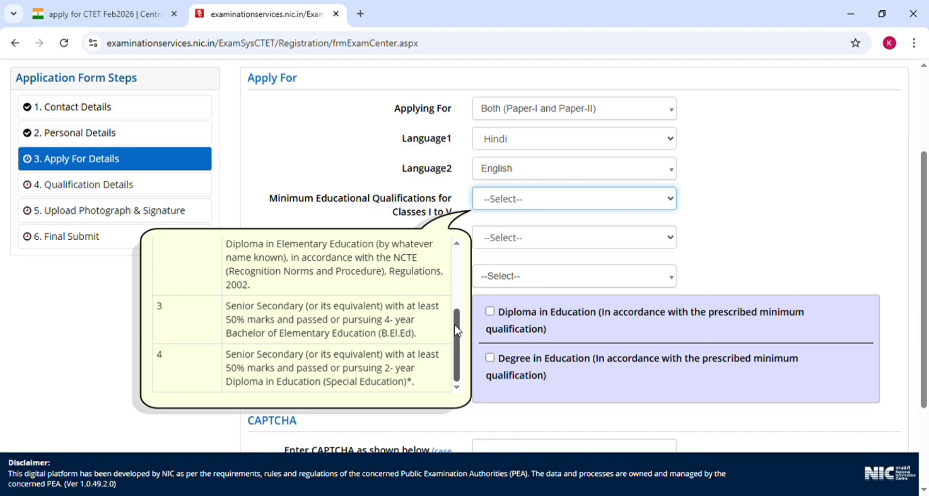
left_click(456, 299)
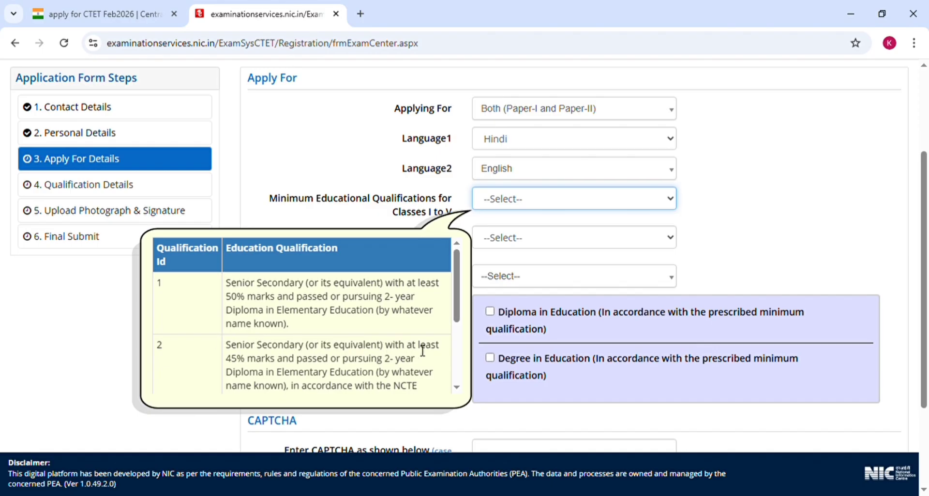
key("Down")
scroll(458, 332, "down", 4)
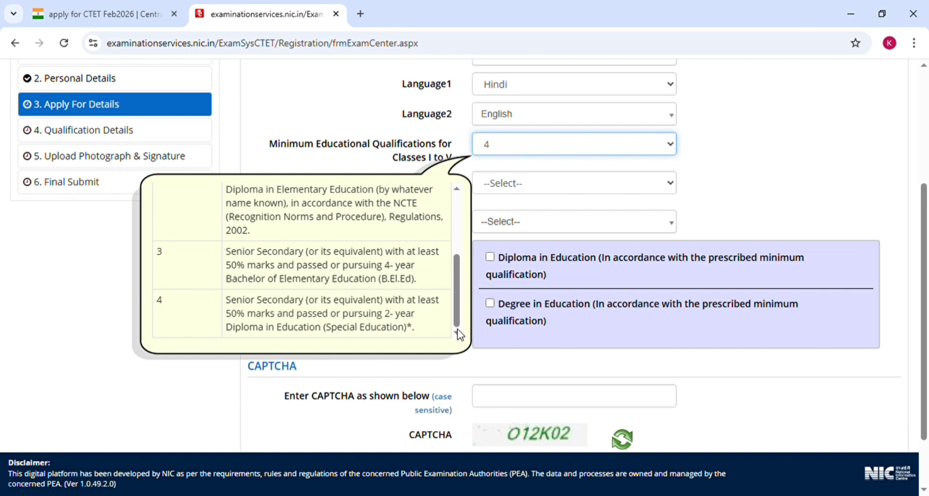
left_click(457, 225)
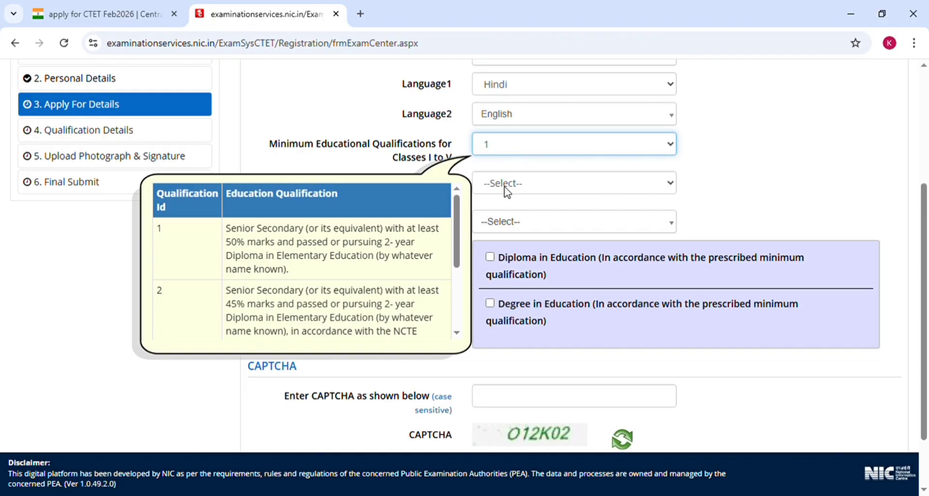
left_click(353, 152)
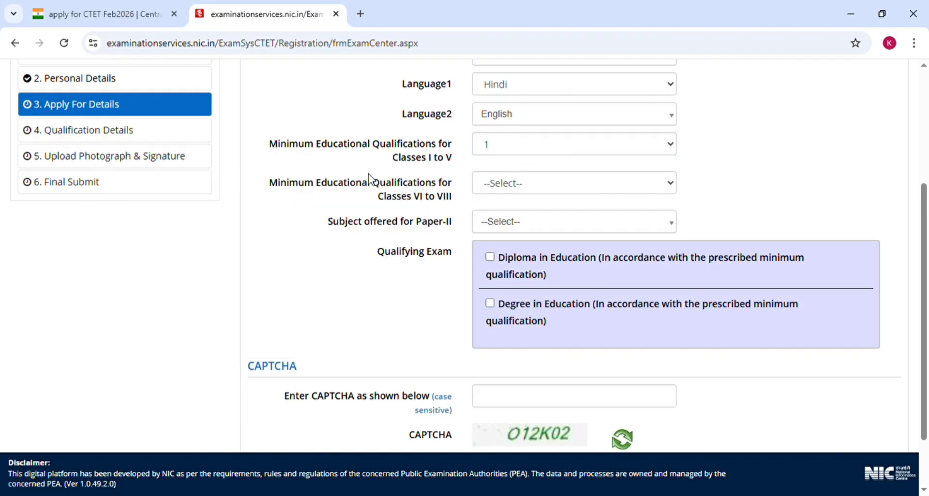
left_click(514, 193)
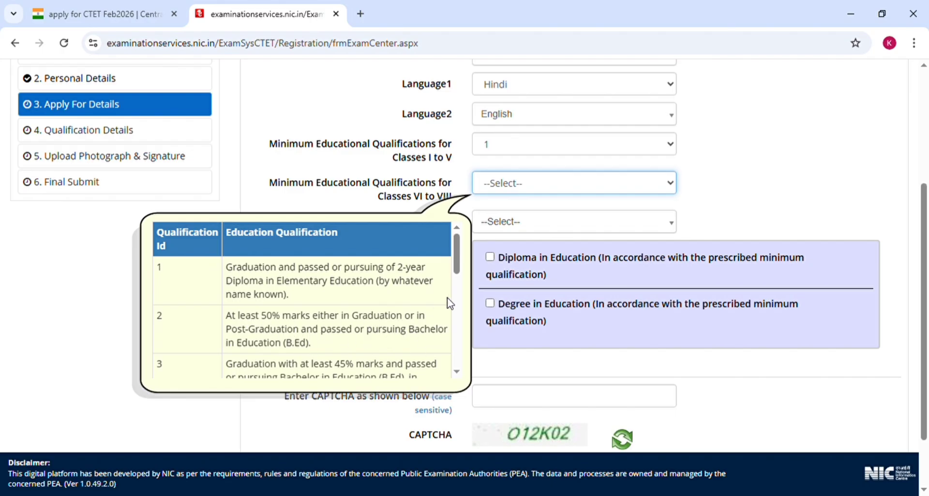
left_click(456, 283)
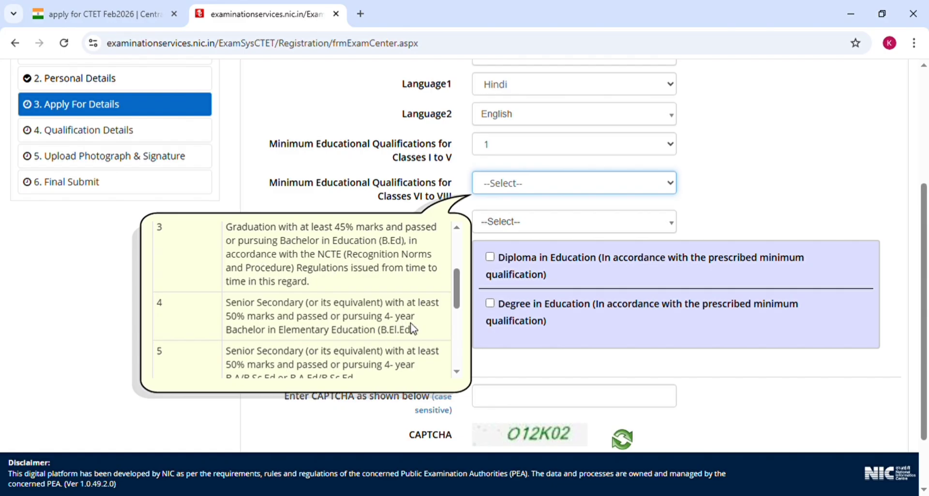
left_click(460, 324)
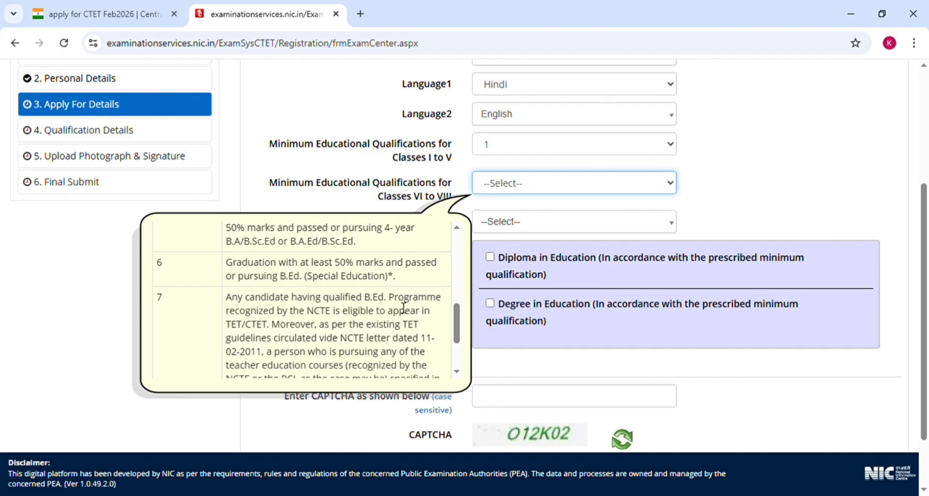
scroll(450, 305, "up", 3)
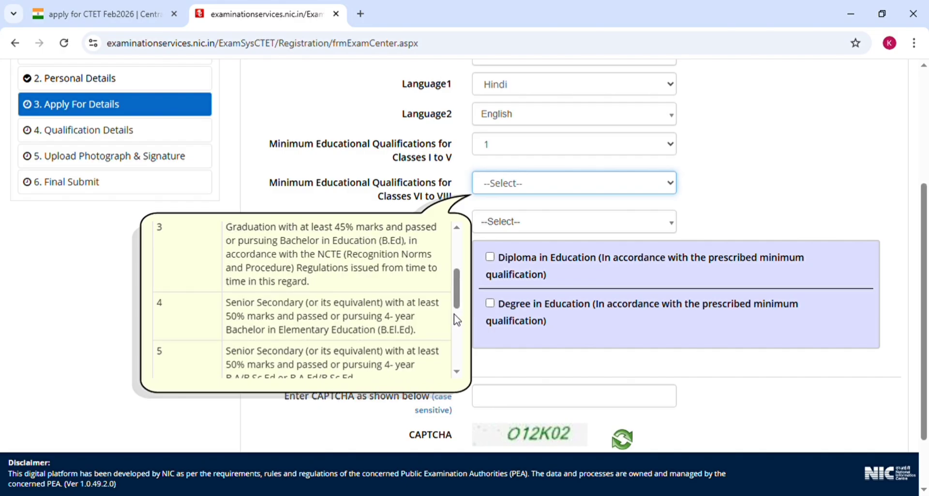
scroll(457, 318, "down", 1)
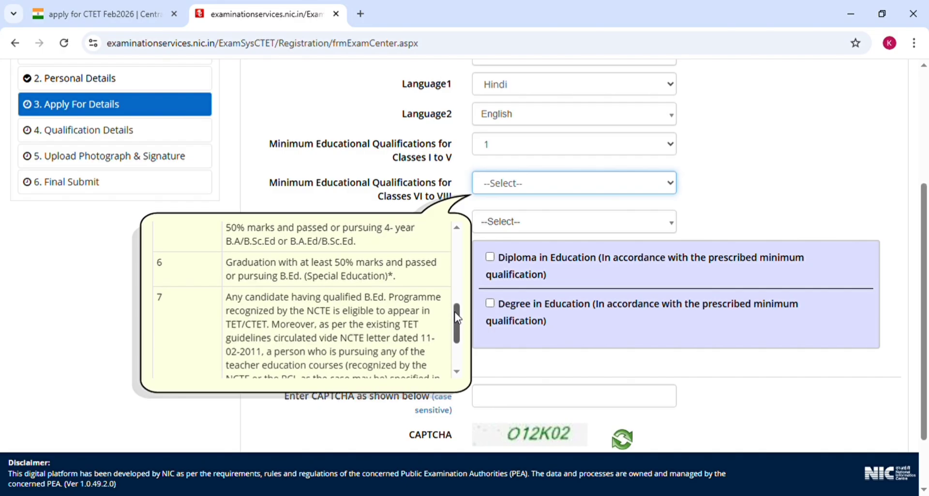
scroll(283, 315, "up", 3)
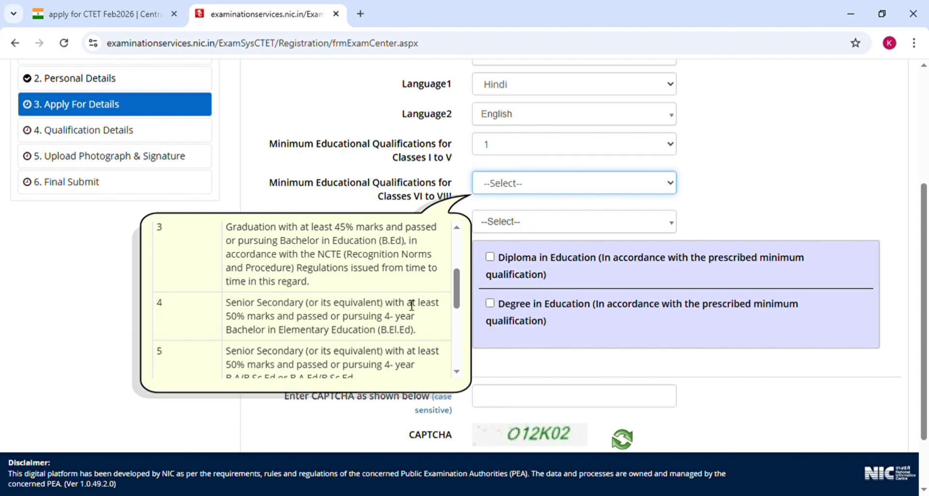
scroll(463, 315, "down", 3)
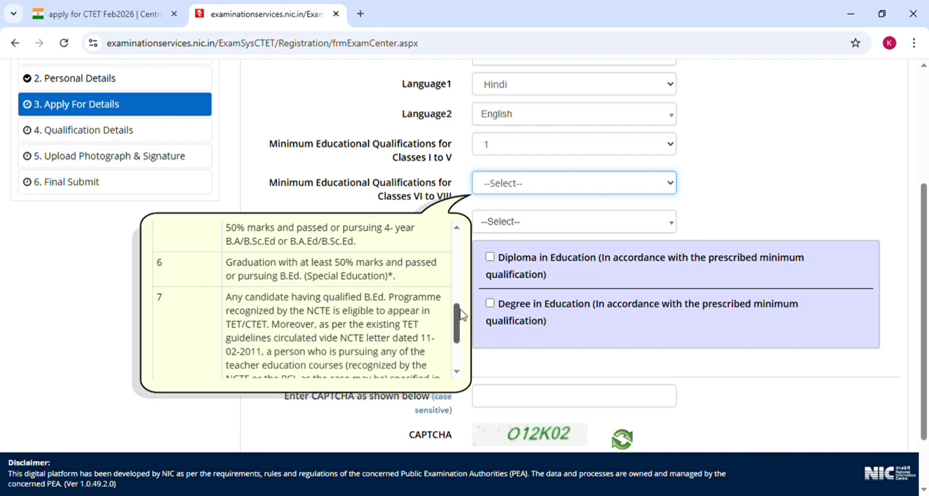
scroll(292, 310, "up", 3)
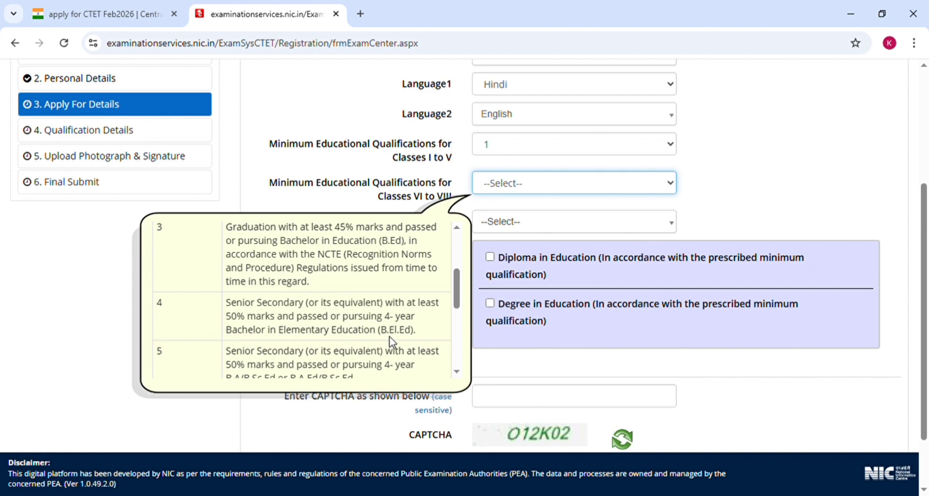
scroll(459, 325, "down", 3)
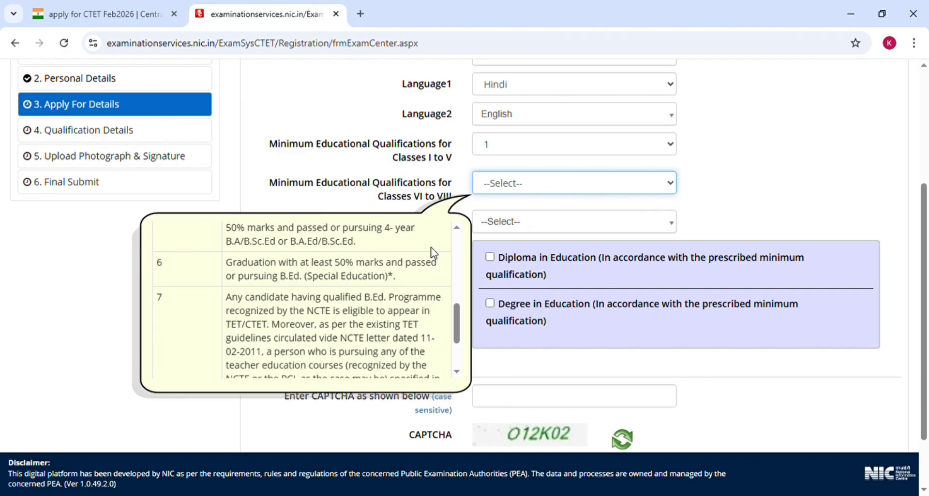
scroll(454, 301, "up", 3)
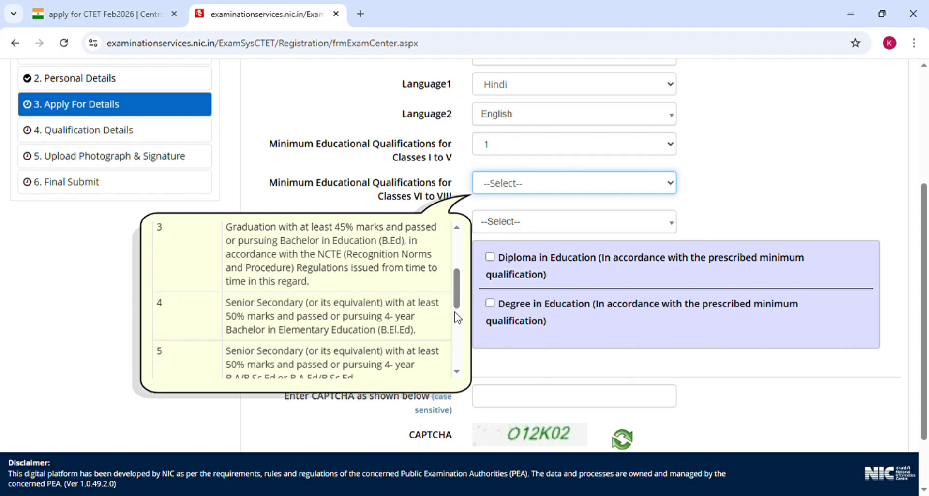
scroll(455, 317, "down", 3)
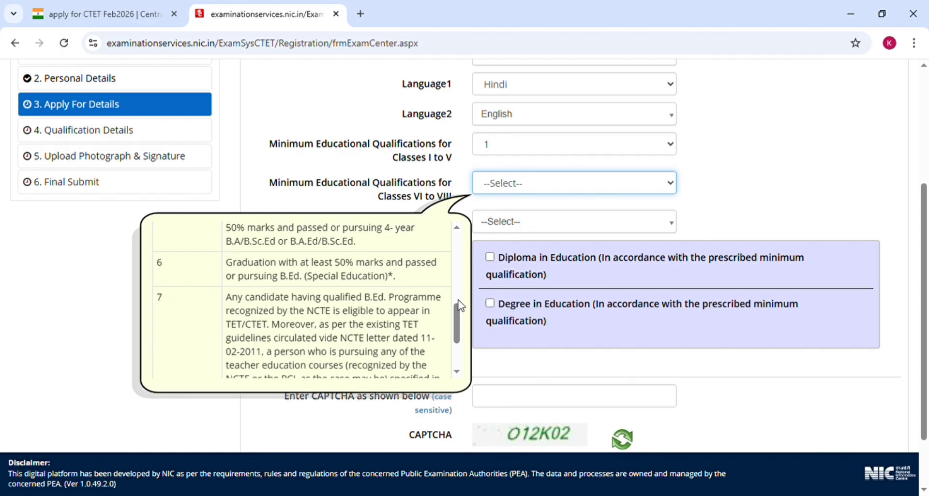
scroll(459, 310, "up", 3)
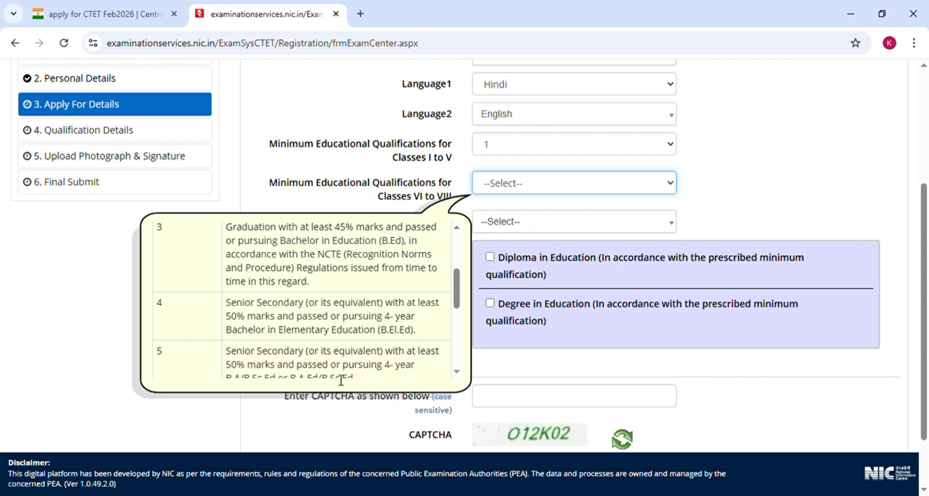
left_click(458, 312)
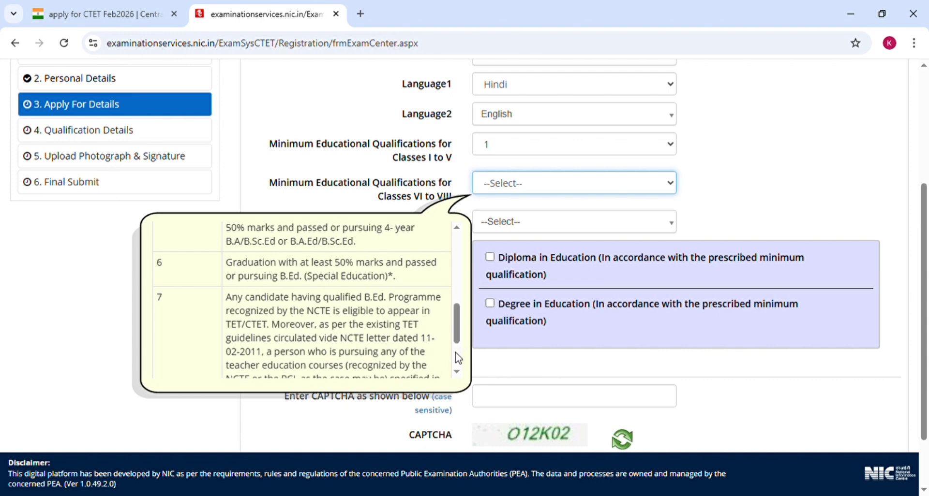
scroll(455, 353, "down", 3)
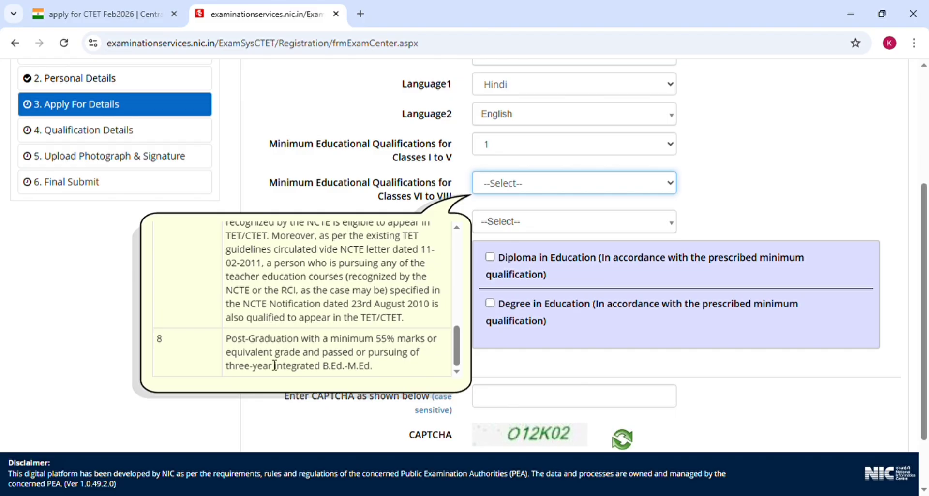
- Close the qualification table and change Applying For to Paper-II (Class VI-VIII)
left_click_drag(701, 207, 583, 179)
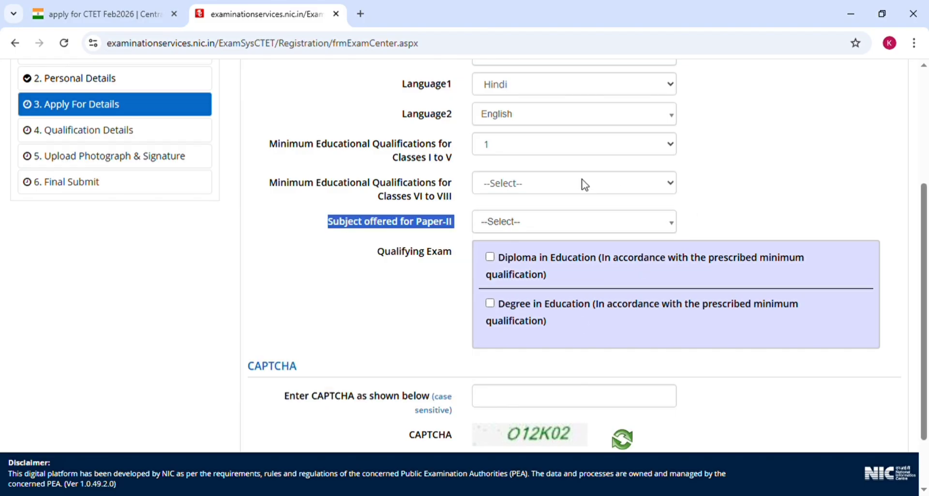
left_click(717, 181)
scroll(720, 187, "up", 3)
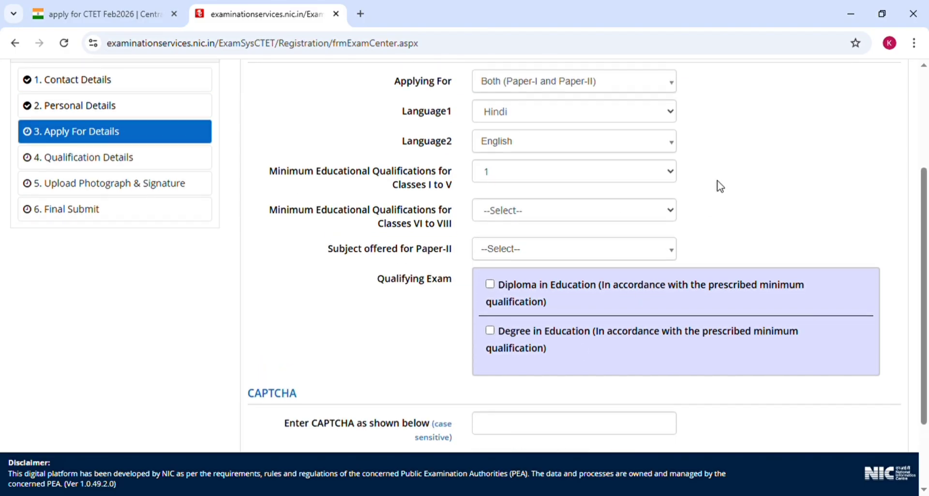
left_click(623, 170)
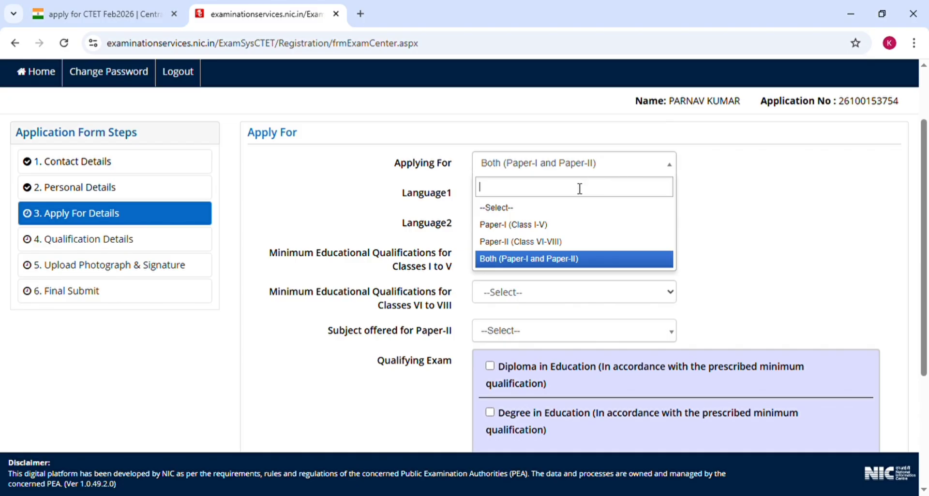
left_click(548, 226)
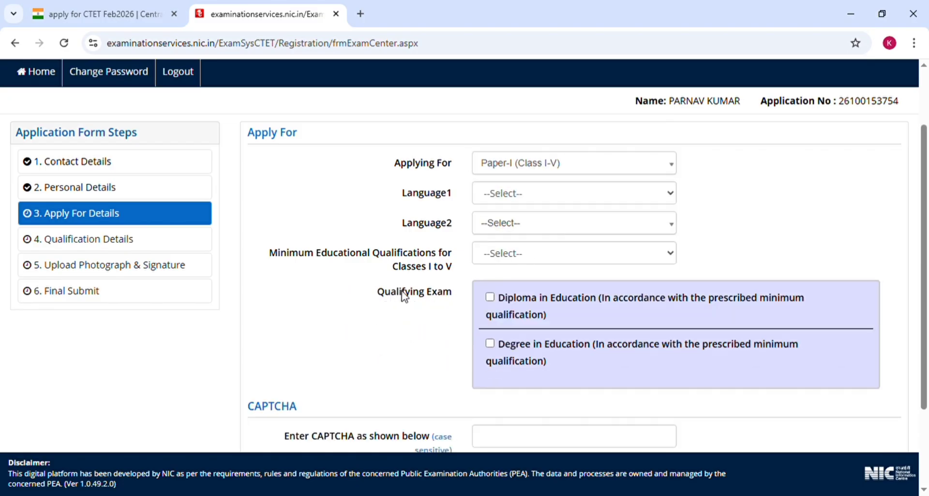
left_click(503, 163)
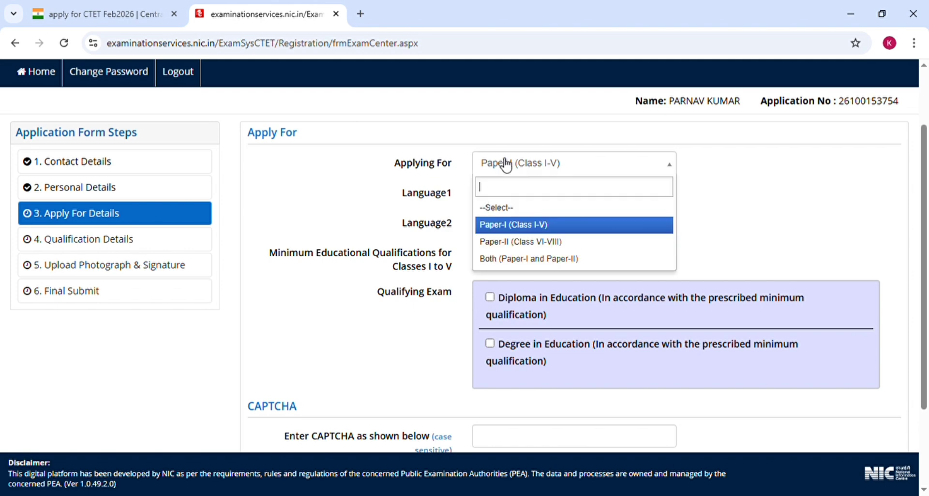
left_click(508, 241)
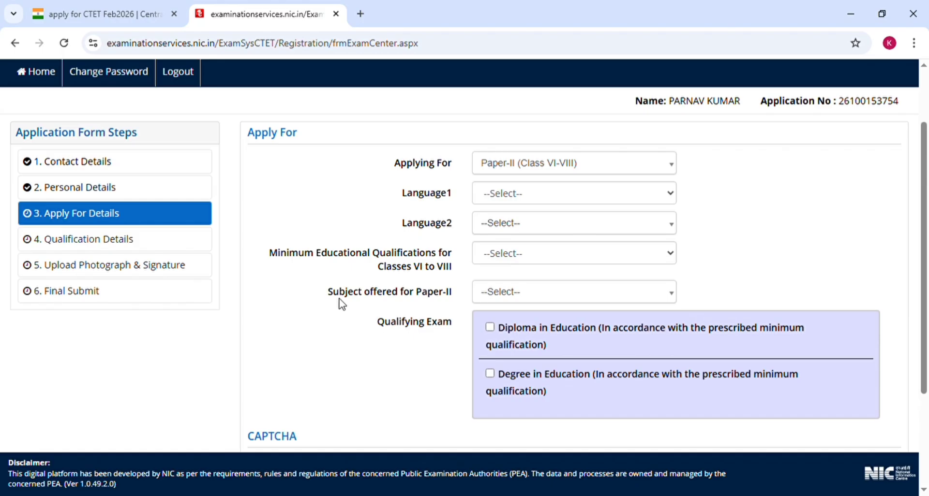
- Try Mathematics & Science and Social Science as the Paper-II subject, leaving Social Science selected
left_click(529, 294)
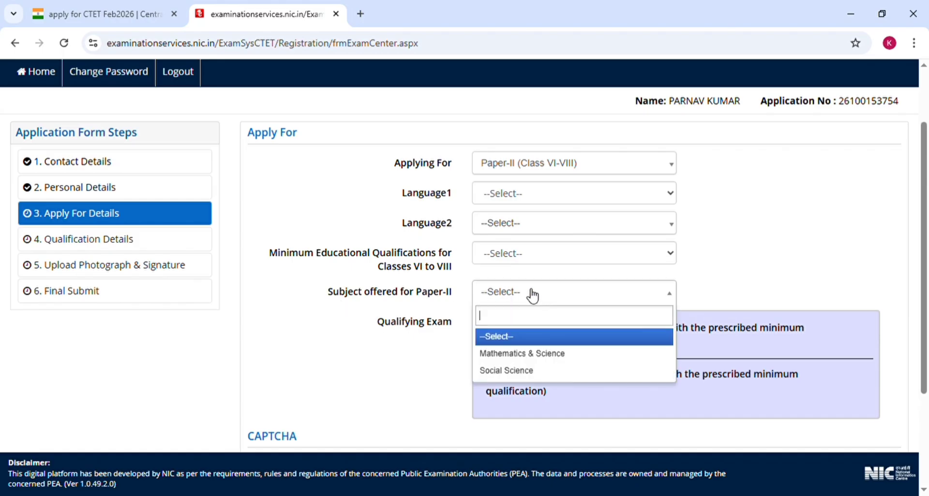
left_click(521, 357)
left_click(509, 297)
left_click(517, 370)
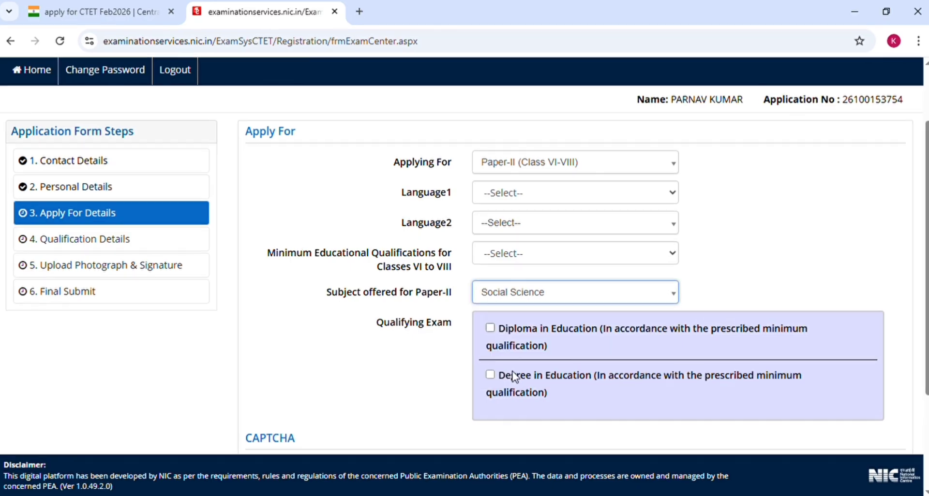
left_click(490, 374)
left_click(512, 297)
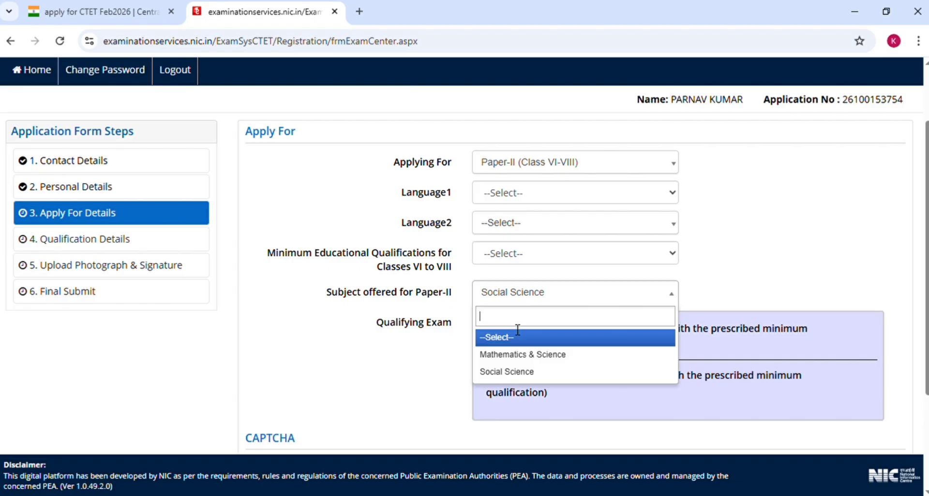
left_click(518, 371)
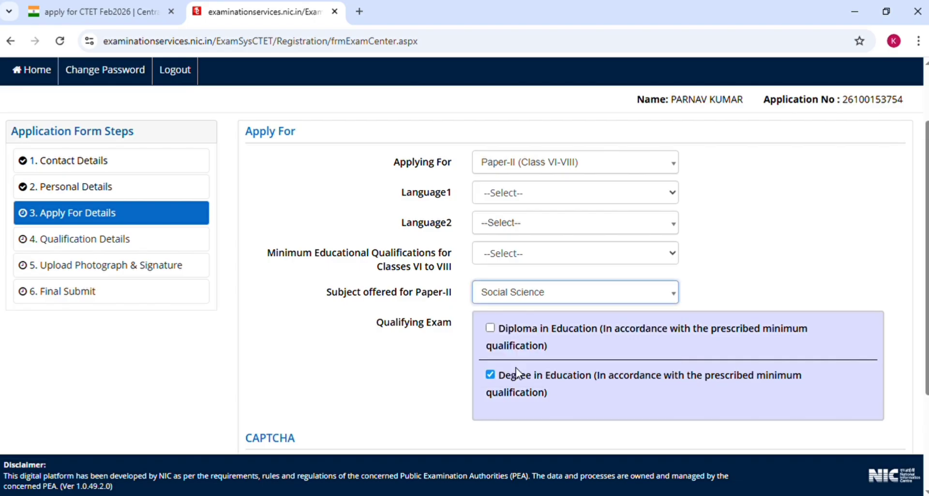
- Set Applying For to Both (Paper-I and Paper-II), keeping Social Science for Paper-II
left_click(622, 165)
left_click(552, 260)
left_click(511, 301)
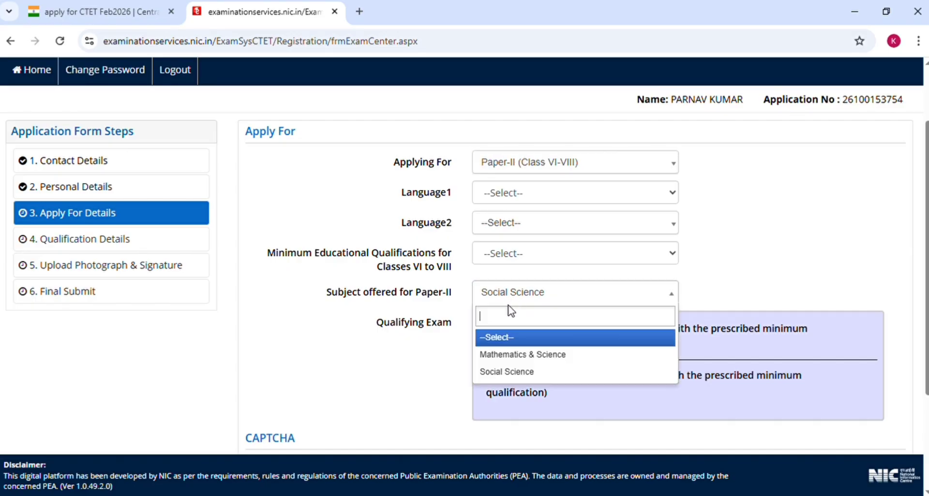
left_click(515, 371)
left_click_drag(816, 224, 622, 162)
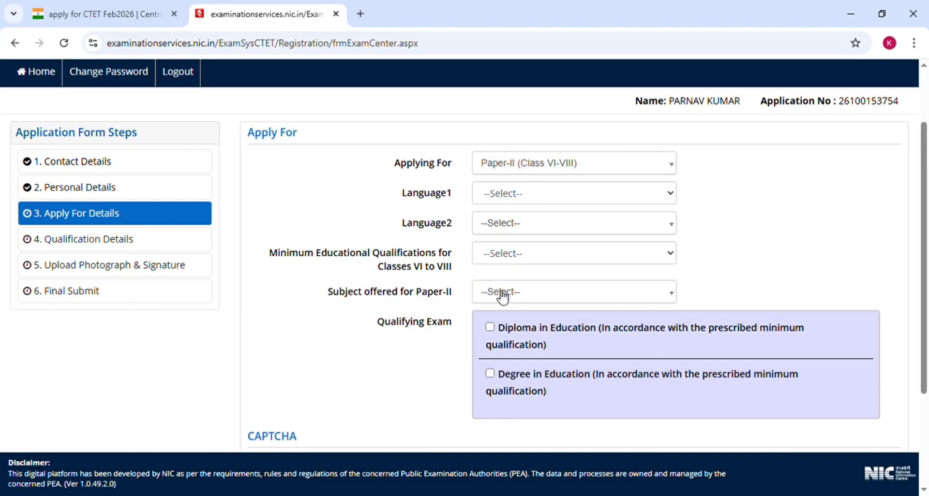
- Switch the Paper-II subject between Mathematics & Science and Social Science, ending on Social Science
left_click(532, 291)
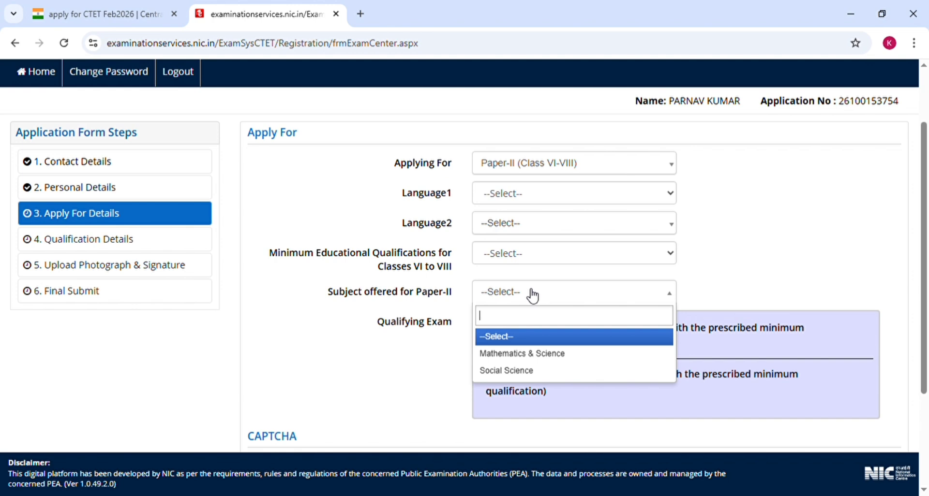
left_click(523, 354)
left_click(511, 302)
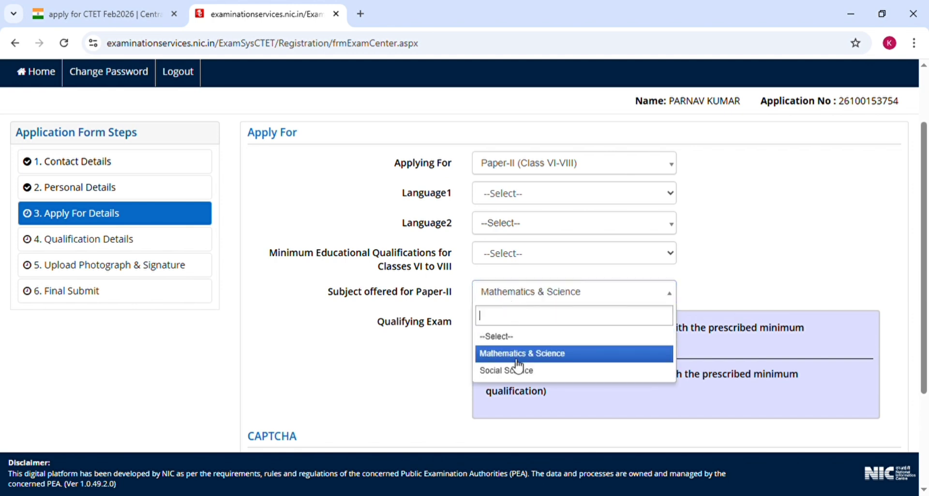
left_click(516, 370)
left_click(533, 295)
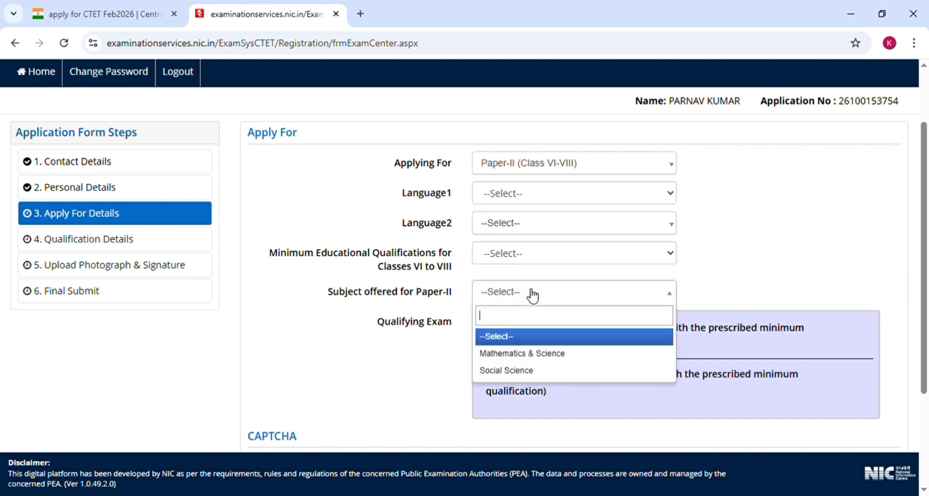
left_click(517, 353)
left_click(512, 302)
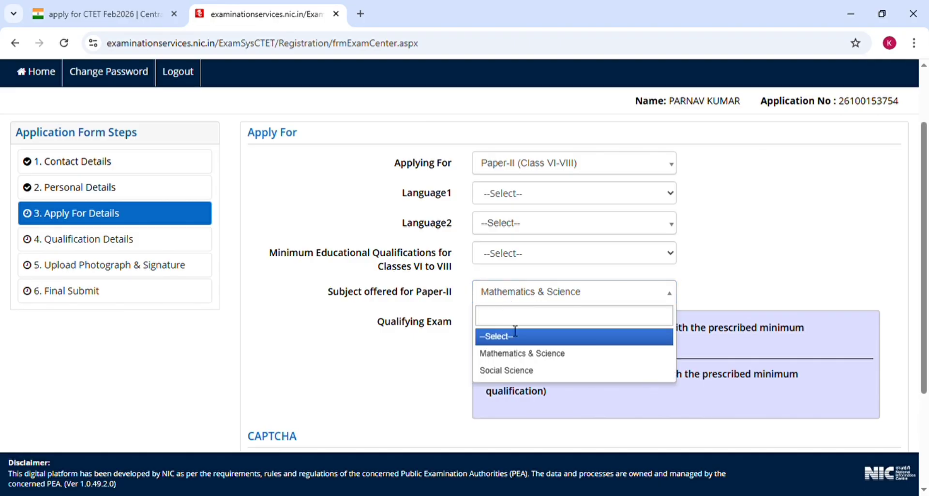
left_click(522, 373)
left_click(503, 296)
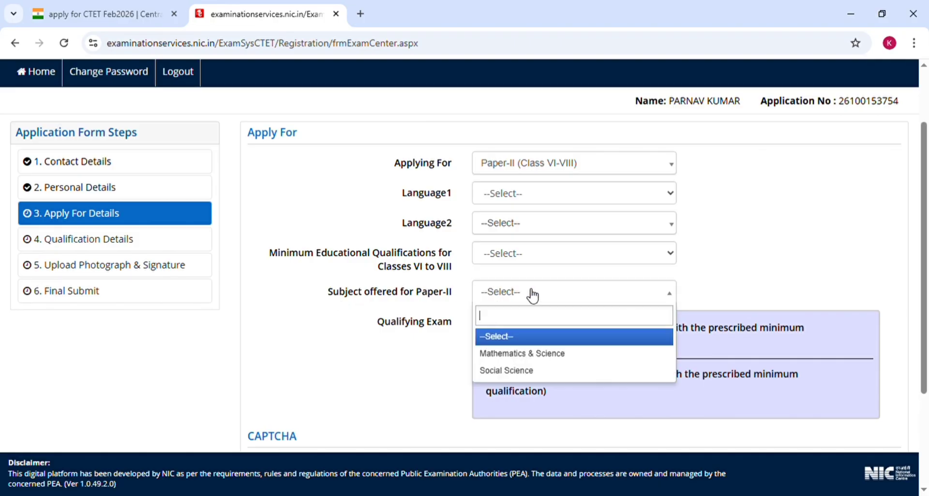
left_click(522, 354)
left_click(510, 301)
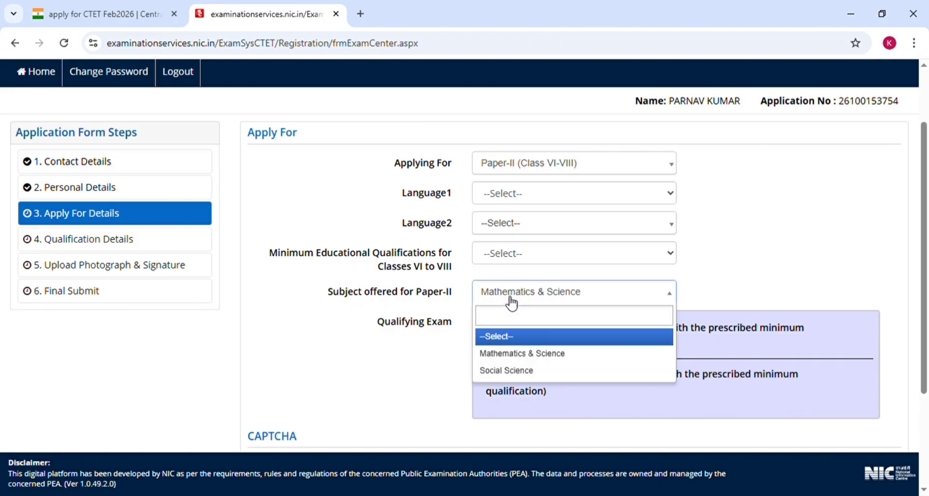
left_click(505, 370)
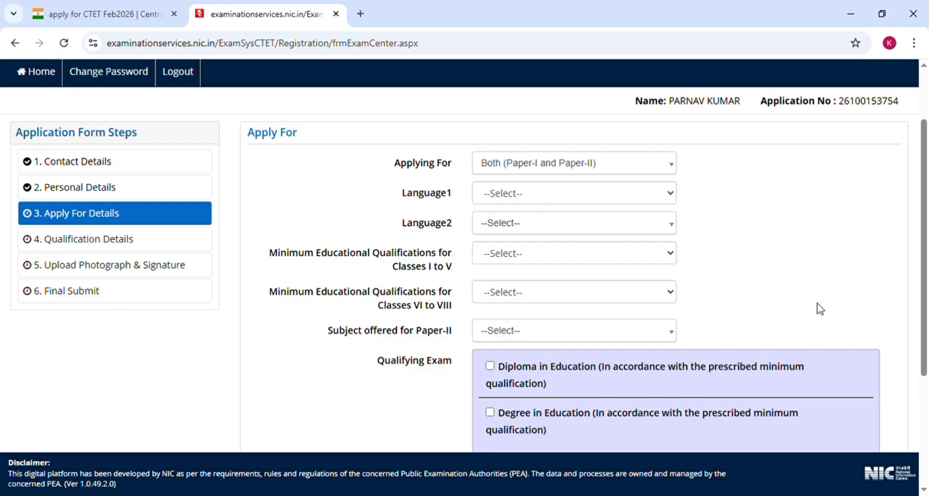
- Tick both Diploma in Education and Degree in Education as qualifying exams
scroll(820, 309, "down", 4)
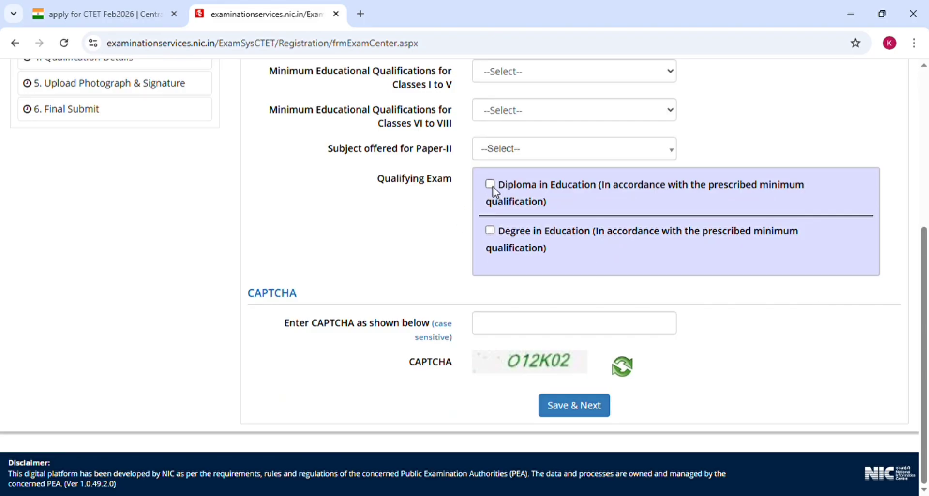
left_click(490, 230)
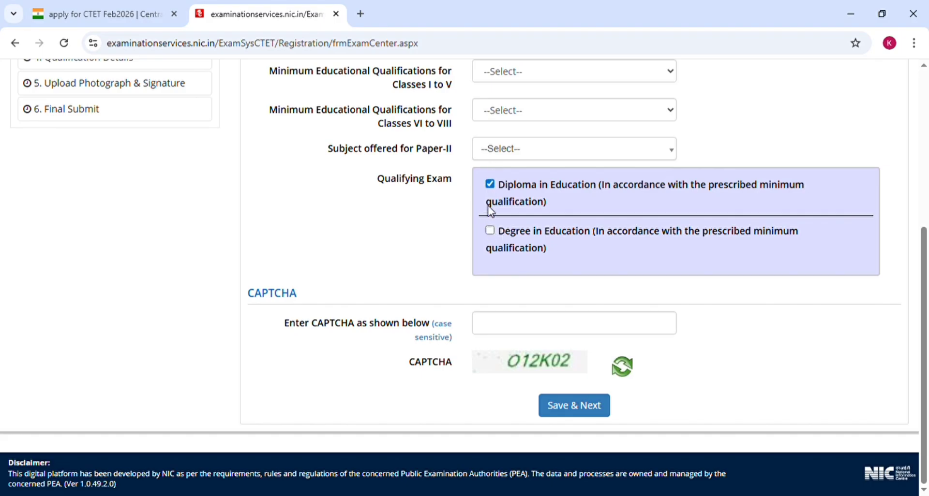
left_click(490, 231)
left_click(490, 184)
- Enter the CAPTCHA and save the Apply For section, confirming with Yes
left_click(501, 330)
type("N076")
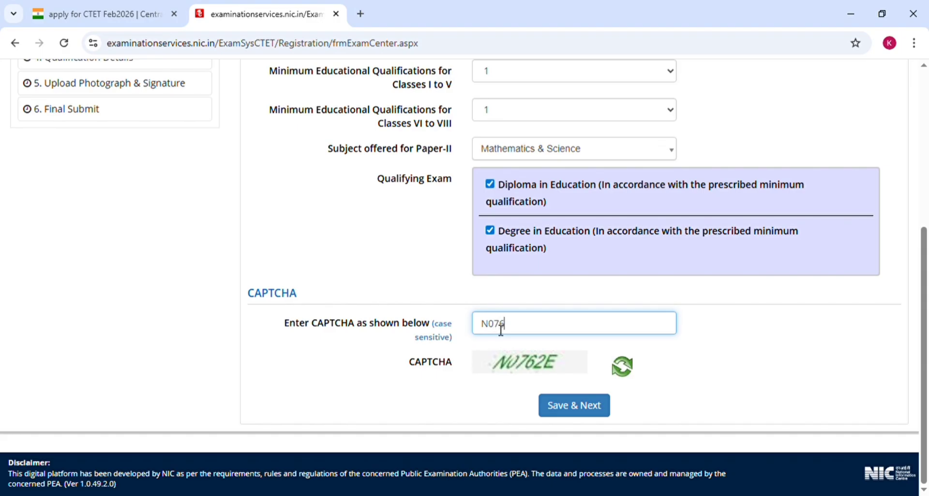
type("2E")
left_click(587, 405)
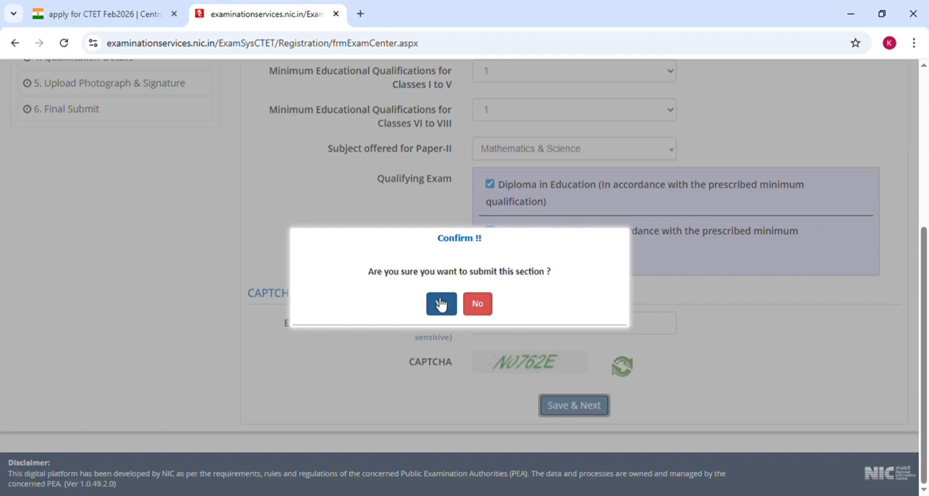
left_click(438, 303)
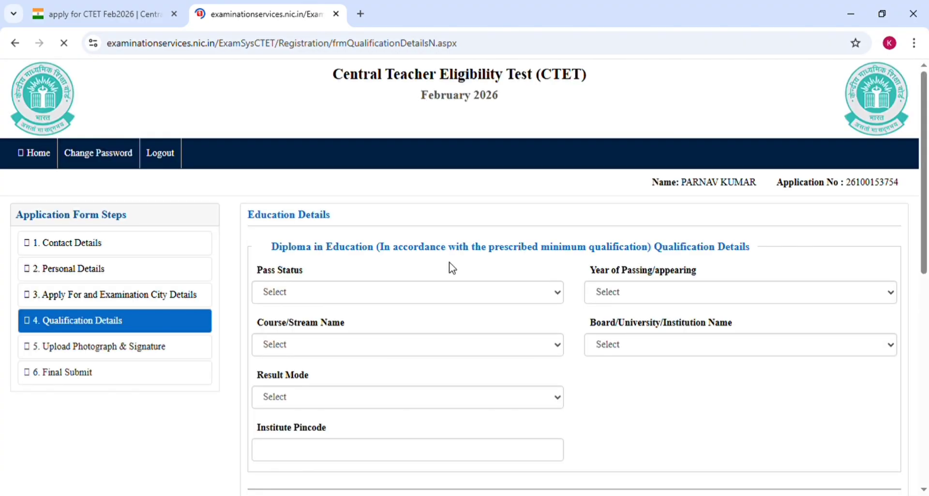
- Scroll through the blank Diploma and Degree in Education sections of Qualification Details
scroll(452, 268, "down", 5)
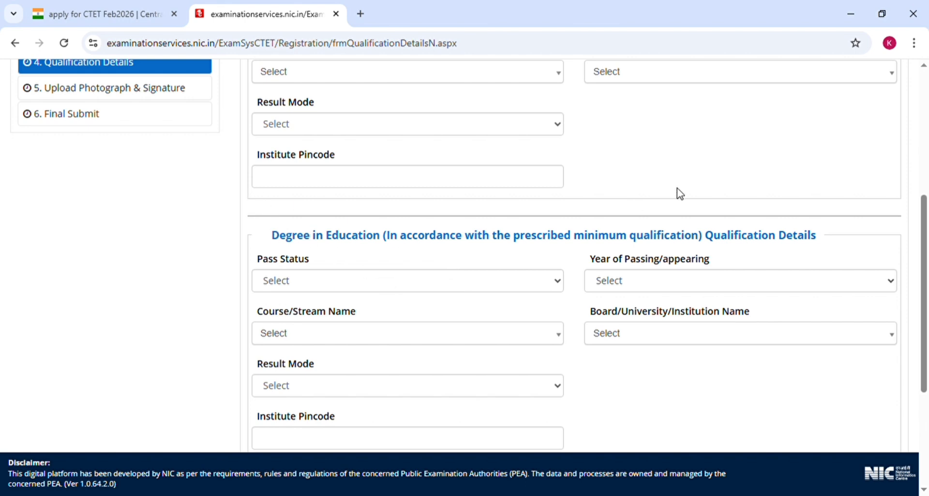
scroll(692, 186, "up", 3)
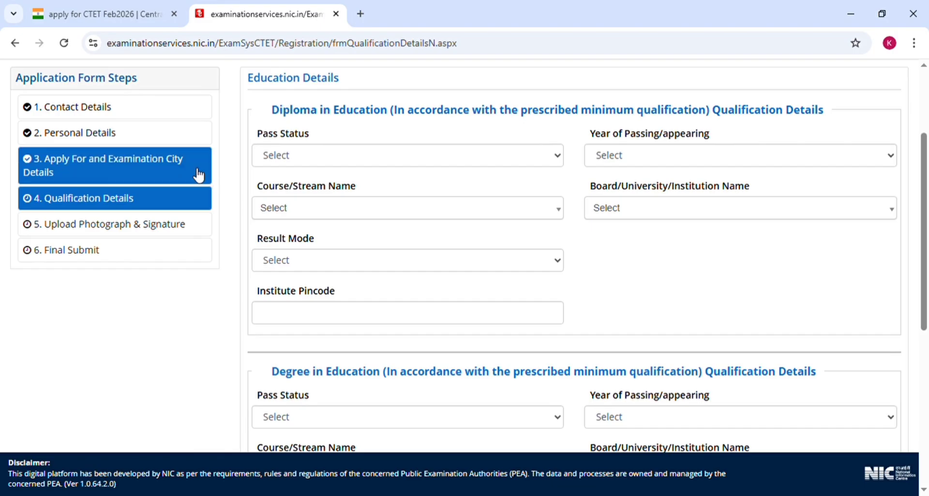
- Return to the Apply For step and untick Degree in Education
left_click(198, 175)
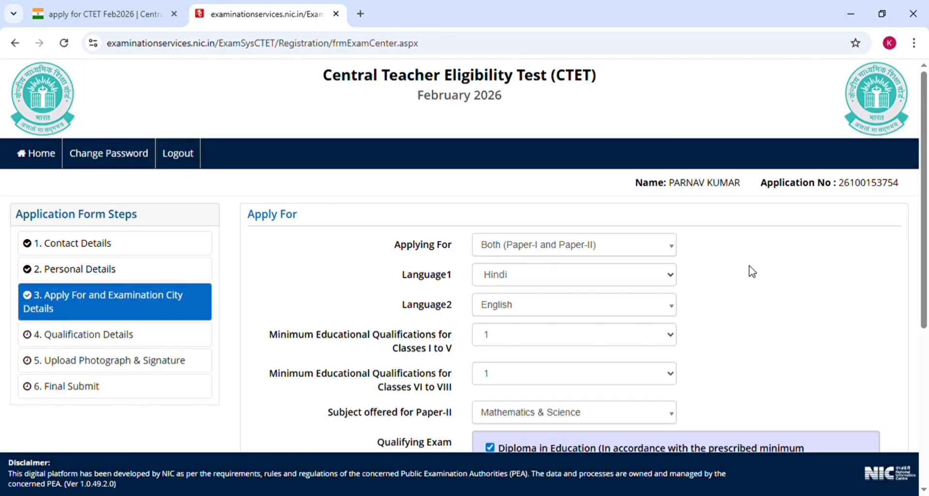
scroll(751, 273, "down", 5)
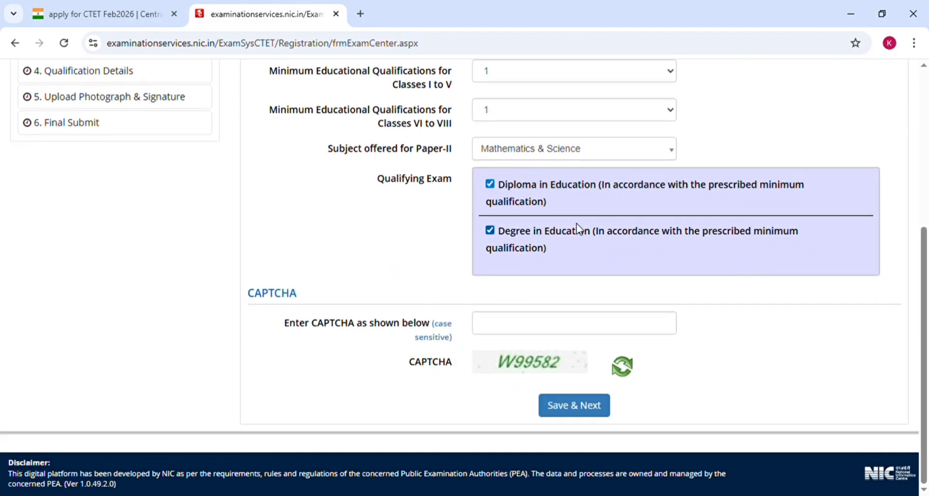
left_click(490, 231)
- Enter the new CAPTCHA and save the Apply For section, confirming with Yes
left_click(511, 325)
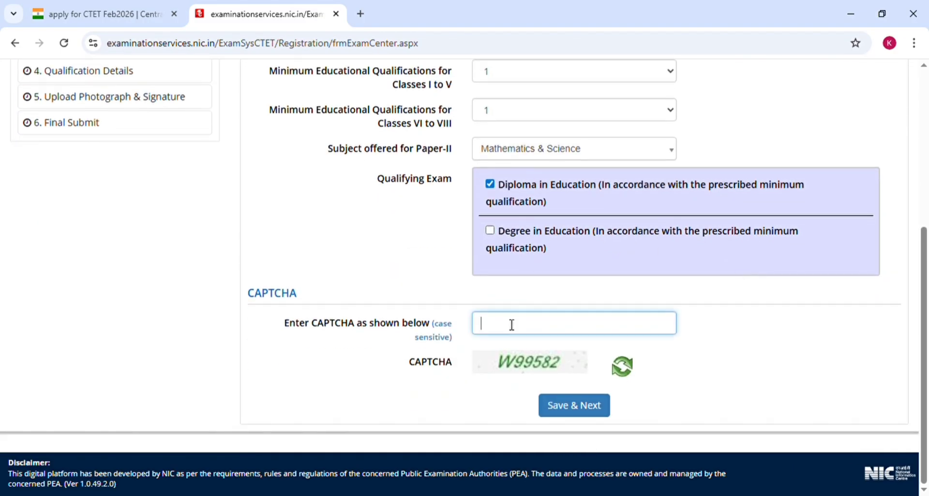
type("W99582")
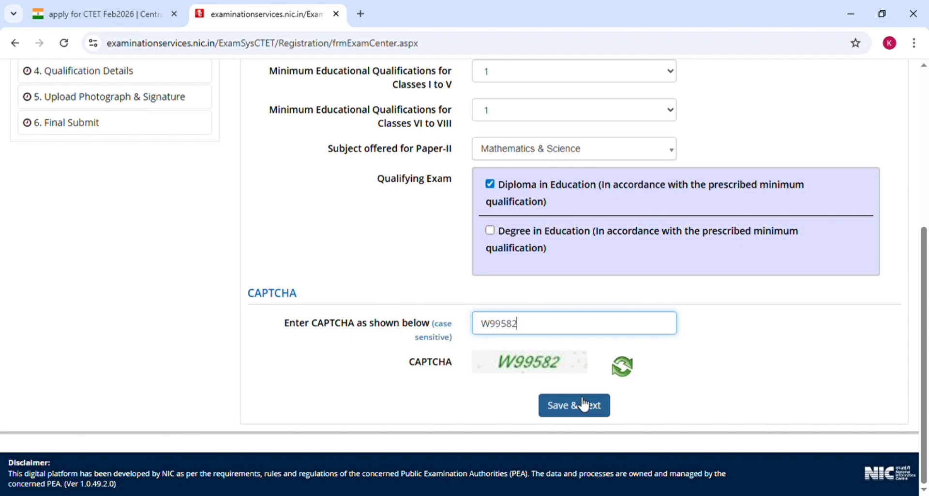
left_click(584, 405)
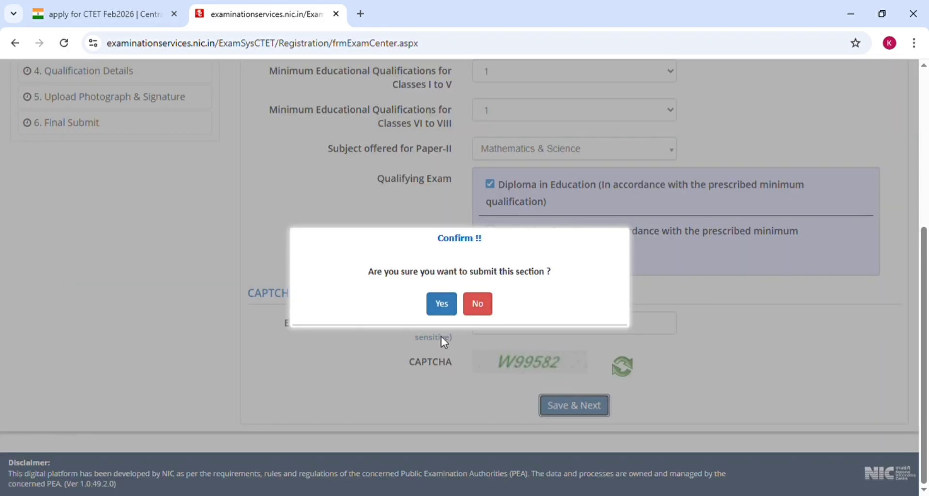
left_click(441, 304)
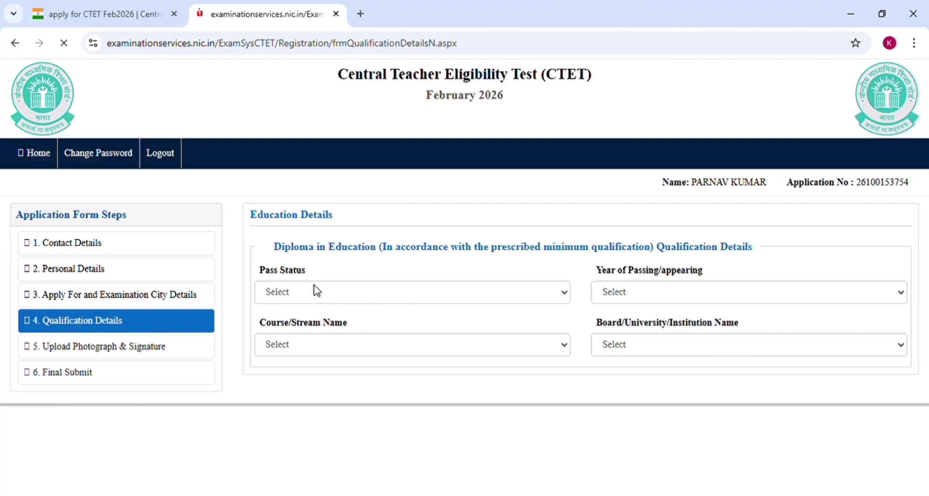
- Set the diploma pass status to Passed and the year of passing to 2026
scroll(373, 297, "down", 4)
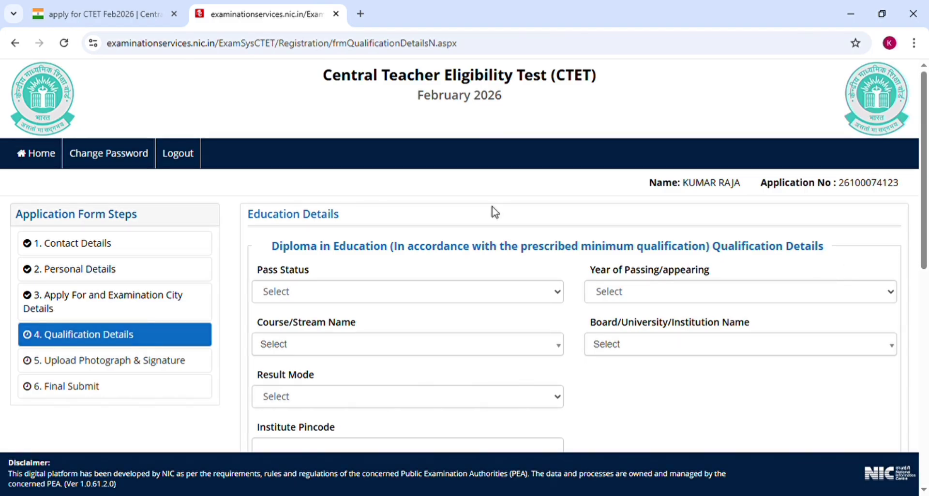
scroll(493, 212, "down", 2)
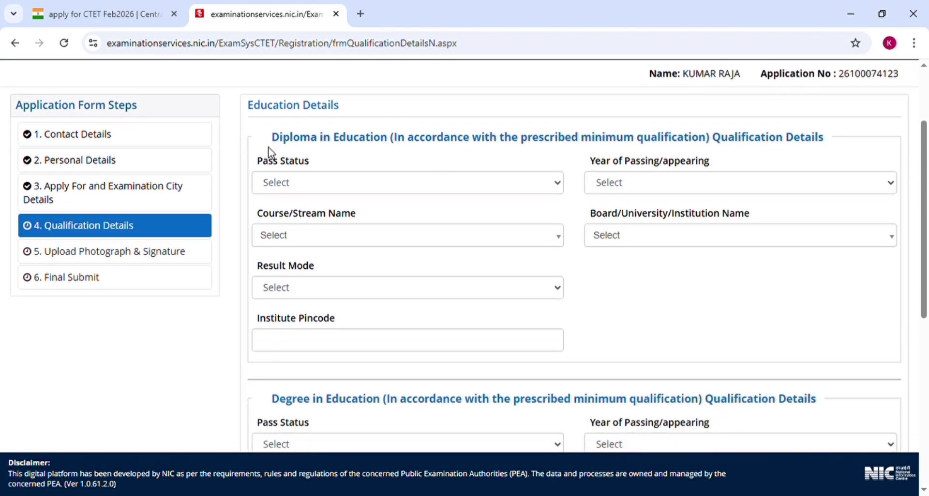
left_click(374, 191)
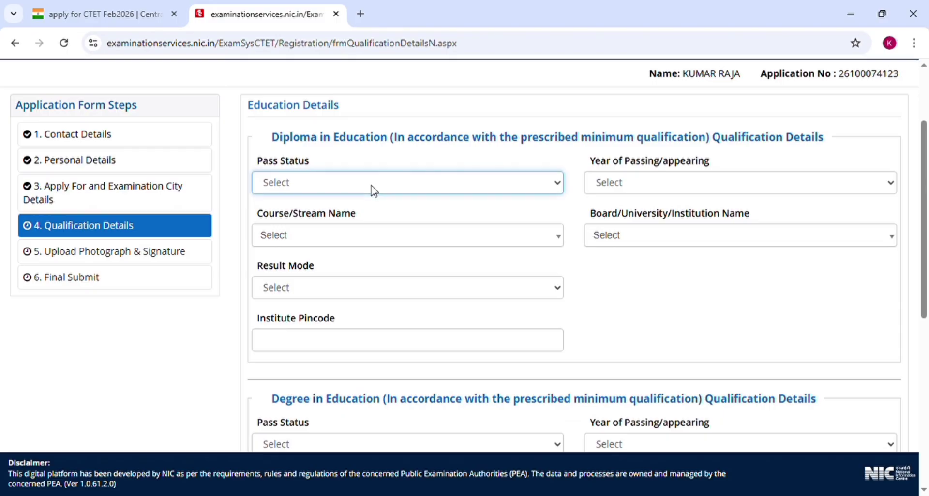
left_click(297, 223)
key("Down")
left_click(633, 296)
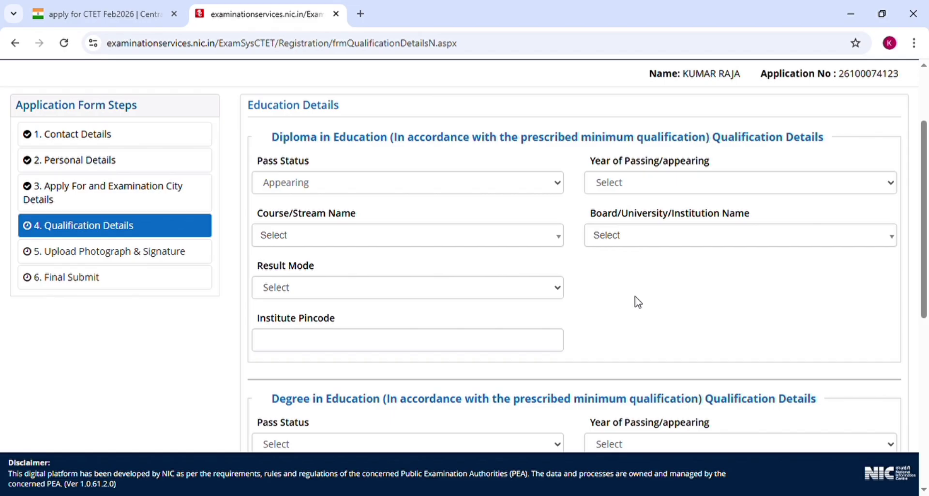
left_click(410, 189)
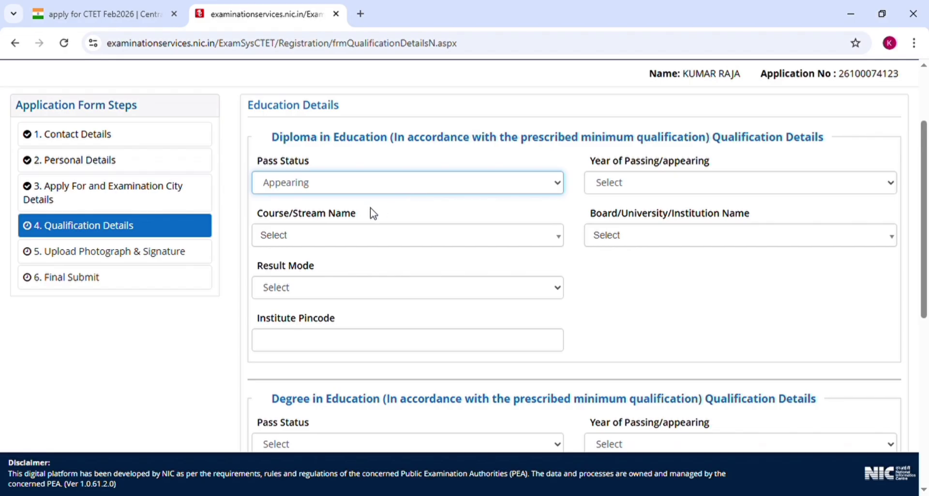
left_click(349, 227)
left_click(681, 289)
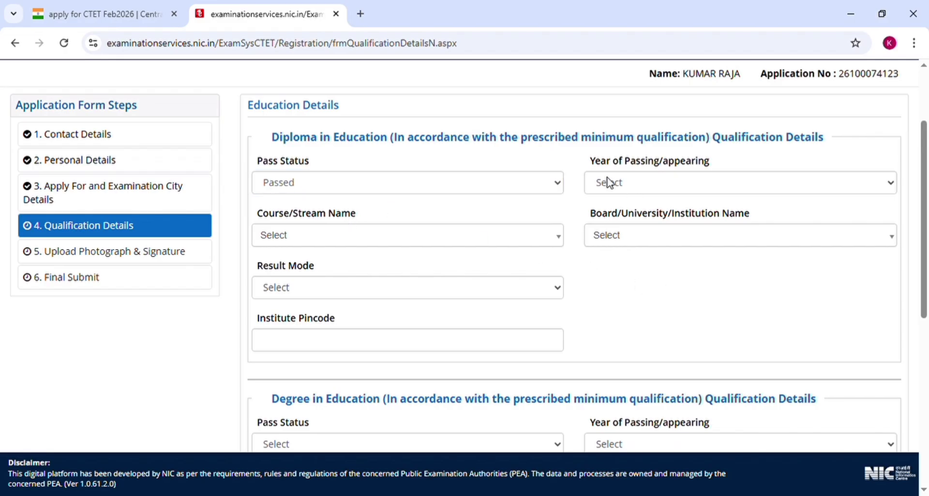
left_click(622, 185)
left_click(620, 225)
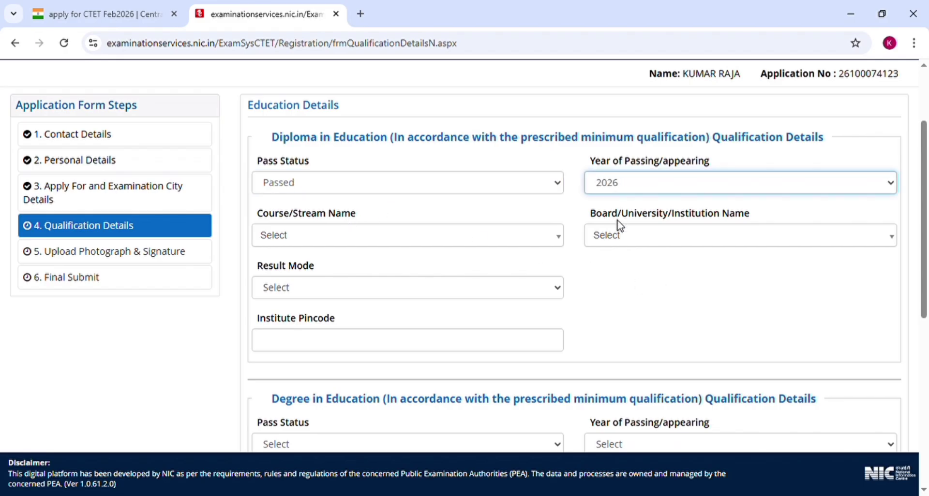
- Choose Education/Elementry Education etc as the course and the Primary Teacher Education College, Tikapatti as institution
left_click(370, 241)
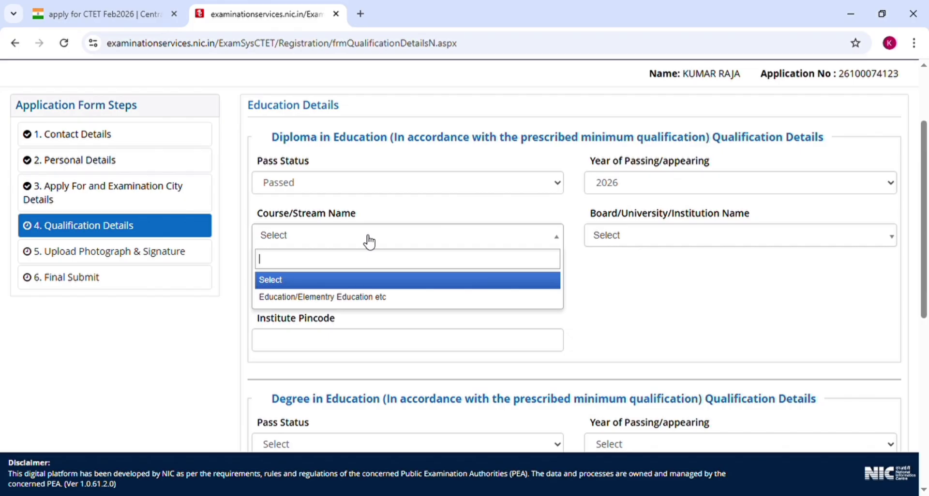
left_click(296, 300)
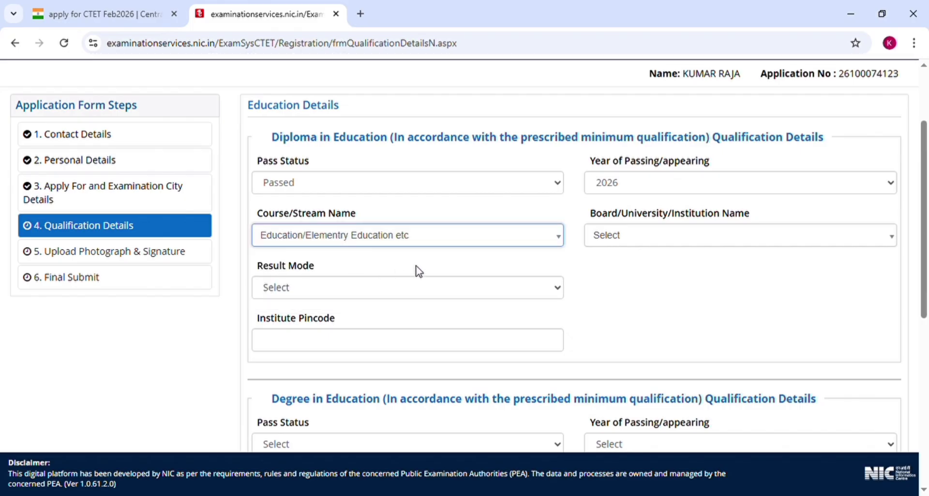
left_click(609, 240)
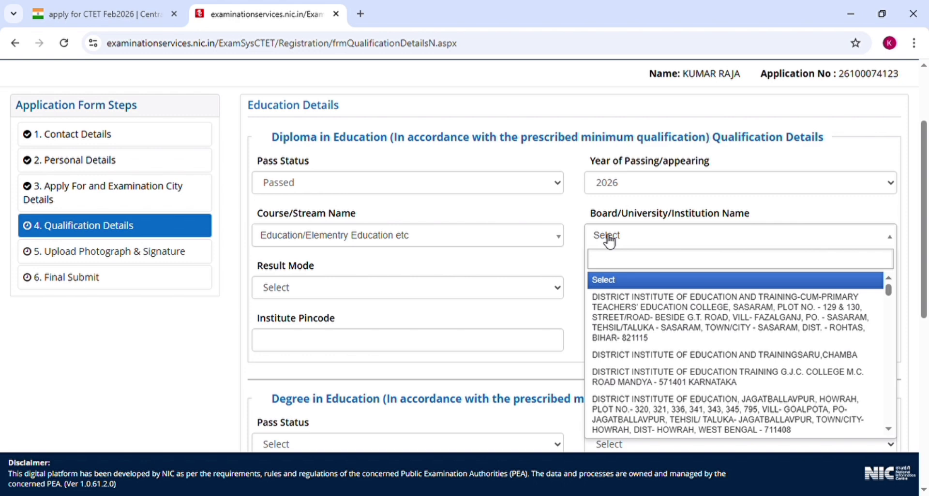
type("KATIHA")
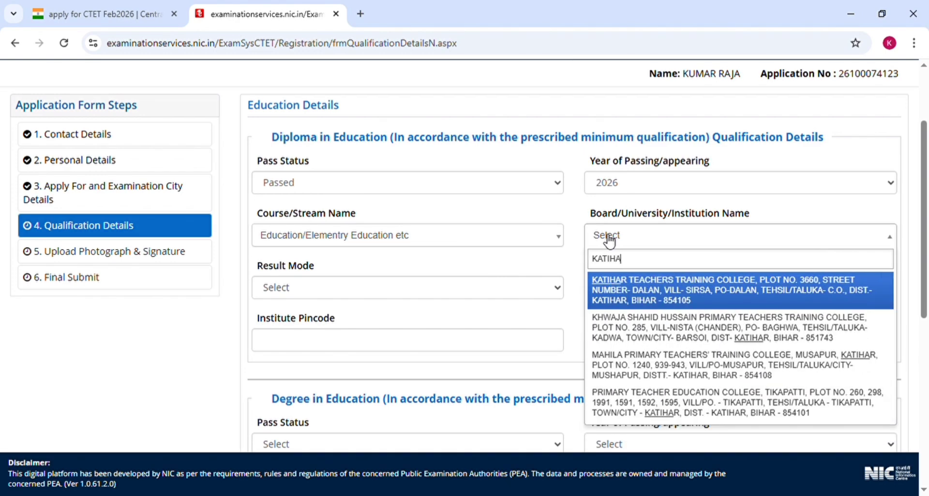
type("R")
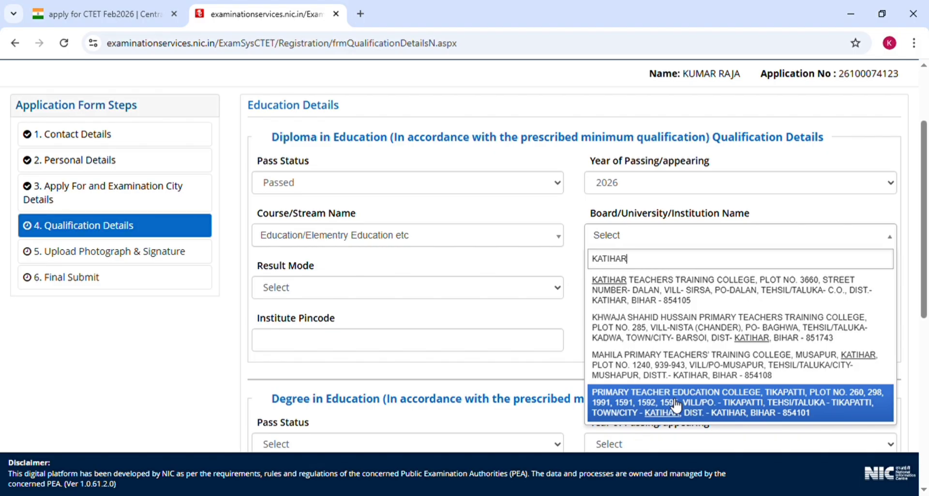
type("TIHAR")
left_click(649, 399)
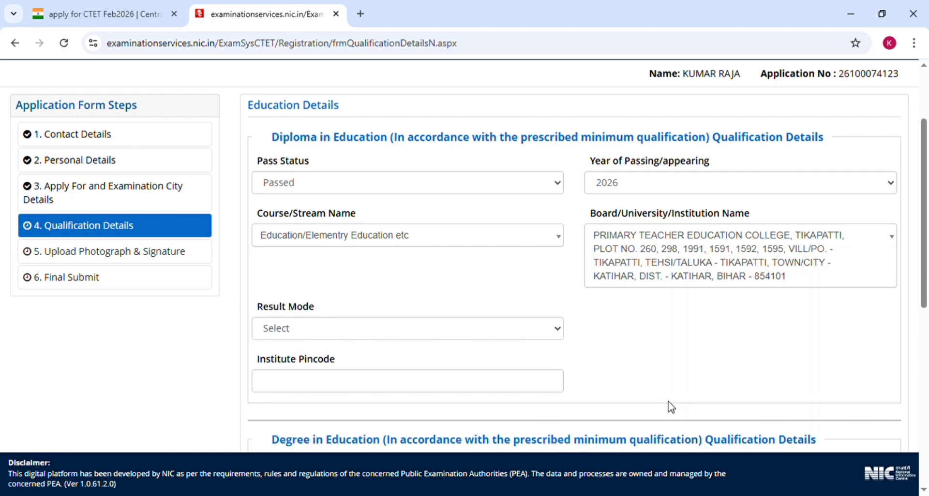
- Set the diploma result mode to Percentage
left_click(379, 337)
key("Down")
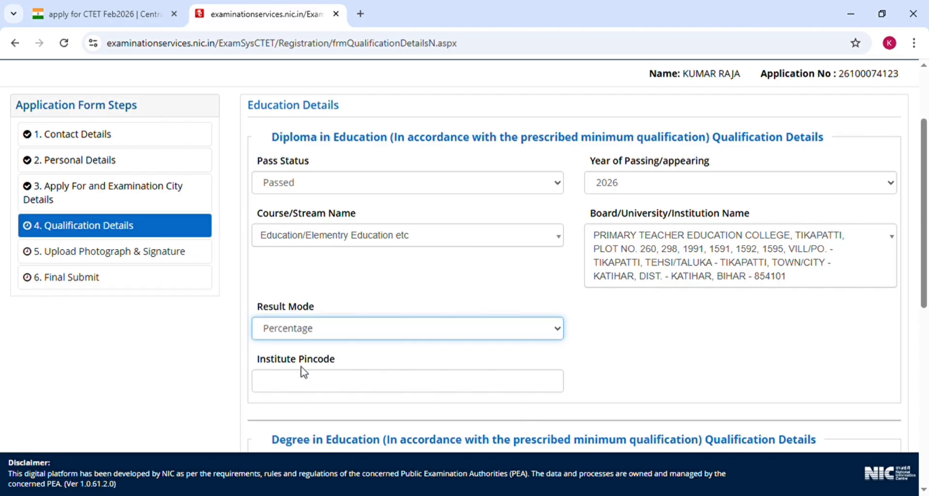
left_click(602, 353)
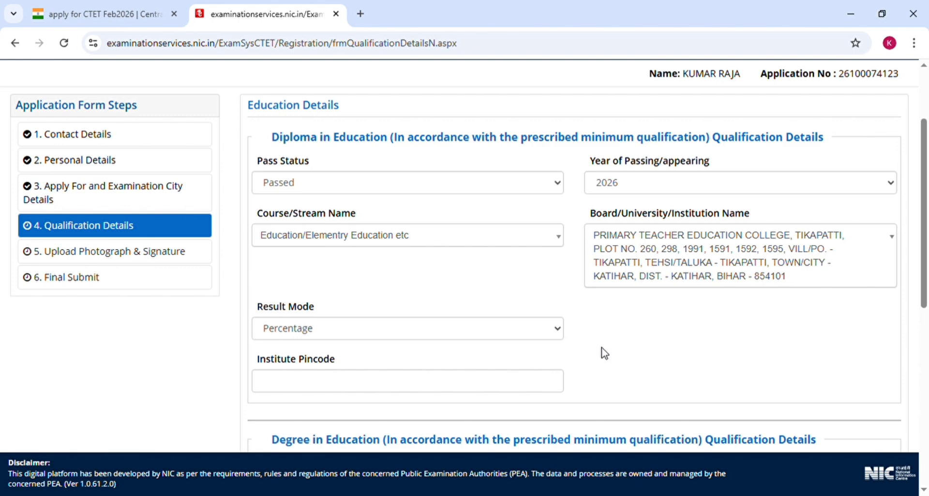
scroll(594, 324, "down", 5)
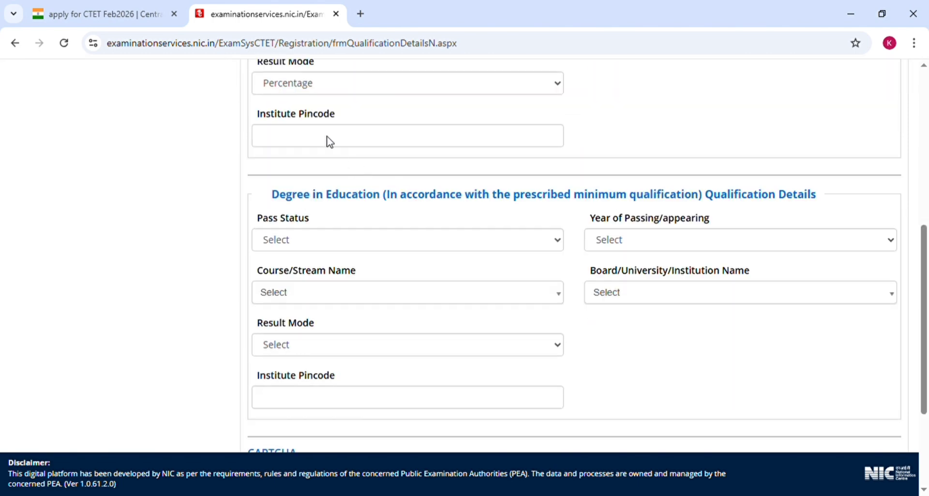
- Enter diploma total marks 2000 and obtained marks 1798, giving 89.90%
scroll(350, 143, "up", 5)
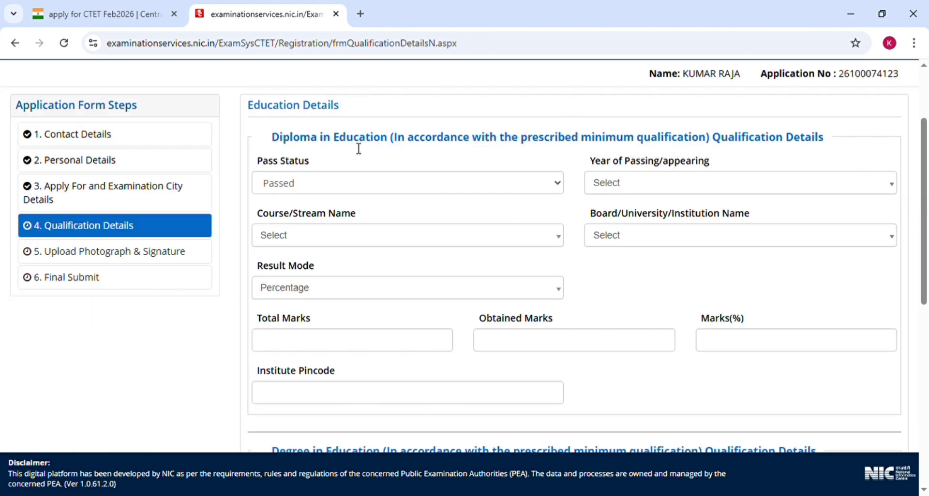
left_click(317, 346)
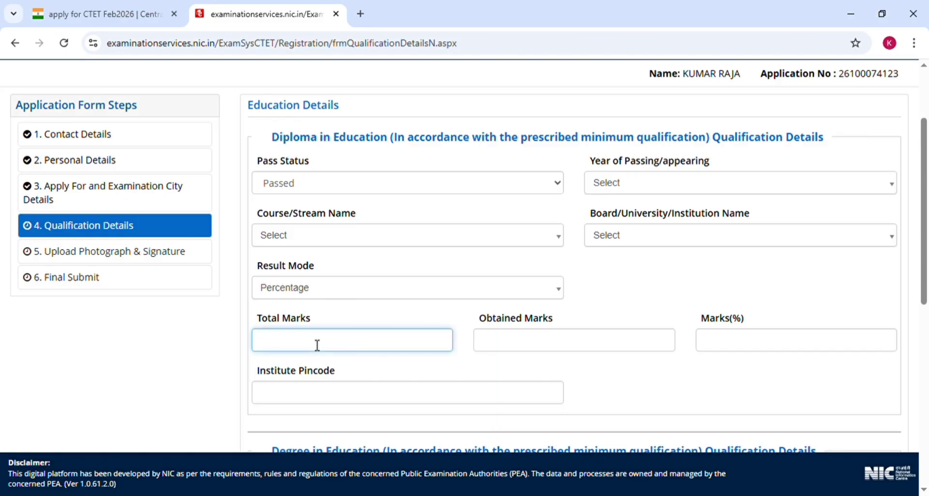
type("2000")
left_click(540, 347)
type("1798")
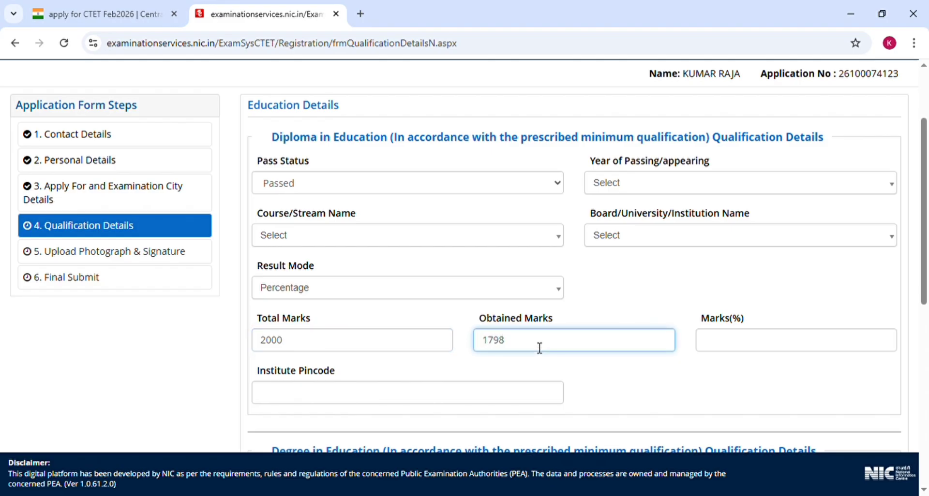
left_click(621, 419)
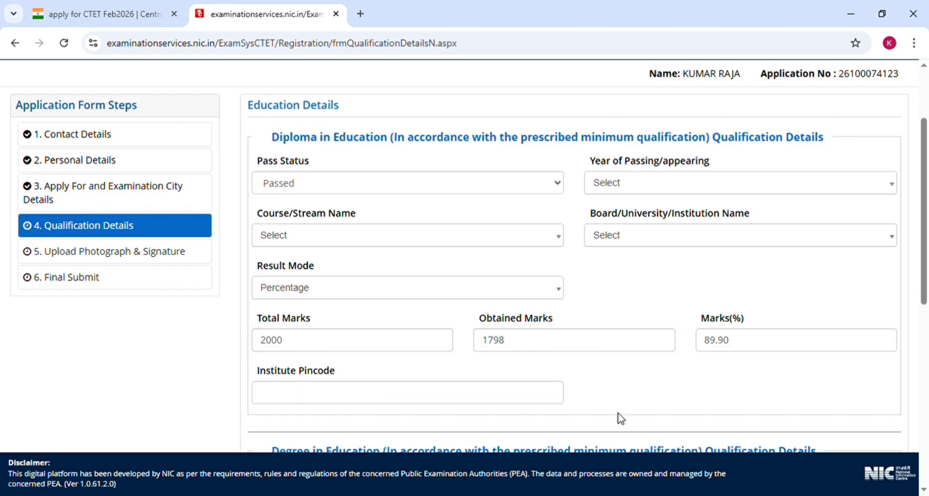
- Enter the diploma institute pincode 854101
left_click(378, 406)
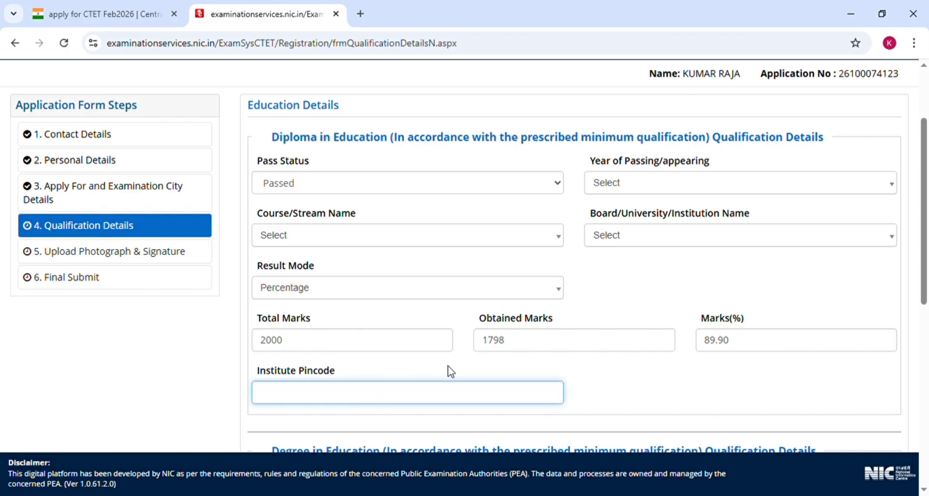
scroll(305, 277, "down", 3)
type("85410")
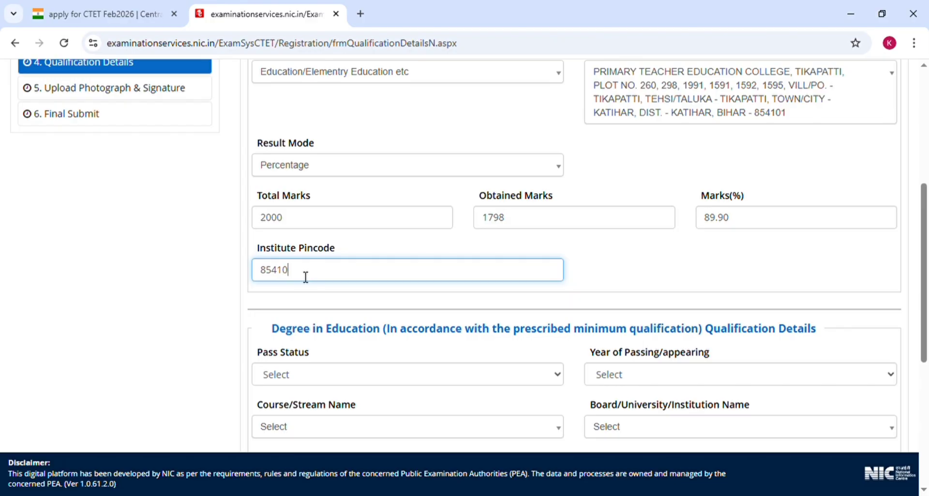
type("1")
left_click(607, 270)
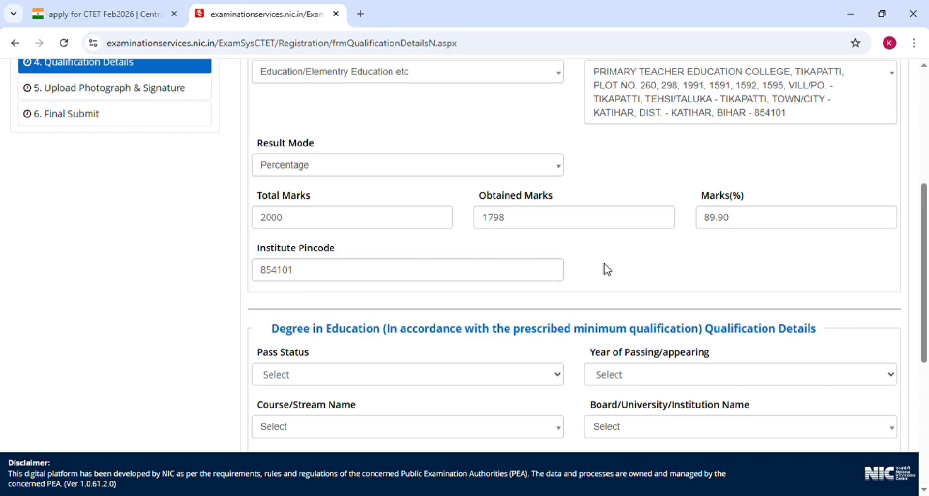
- Set the Degree in Education pass status to Passed after briefly choosing Appearing
scroll(608, 269, "down", 4)
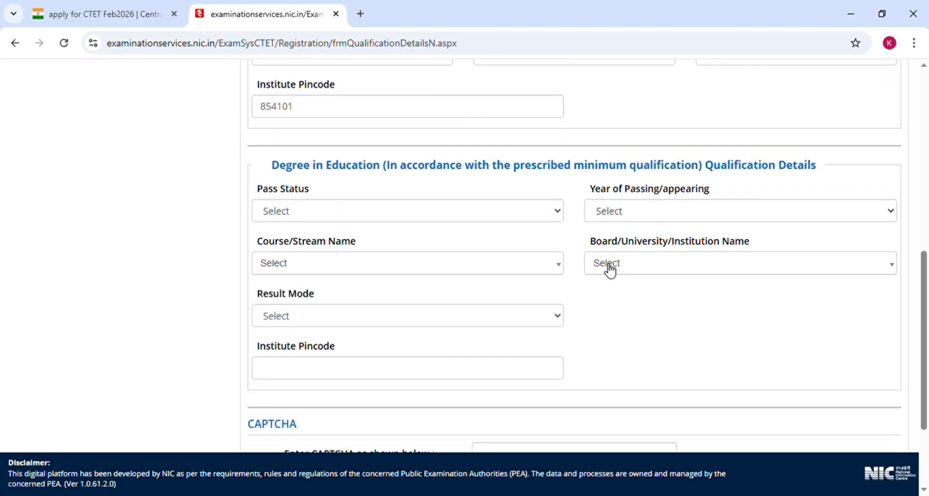
scroll(607, 269, "down", 1)
scroll(607, 270, "down", 1)
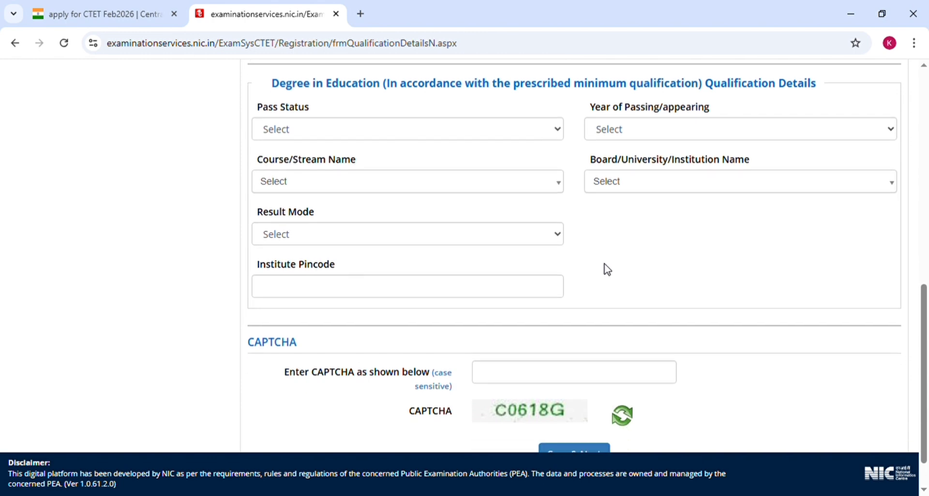
left_click(353, 137)
left_click(324, 186)
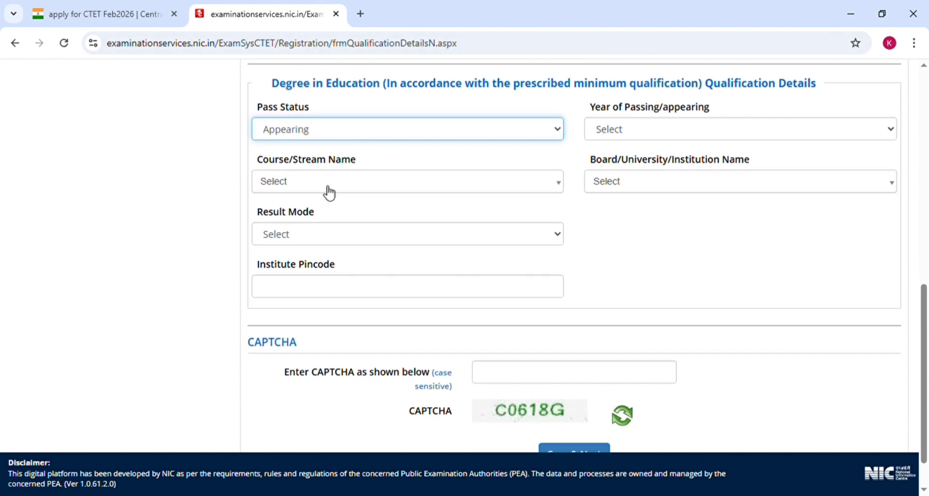
left_click(607, 266)
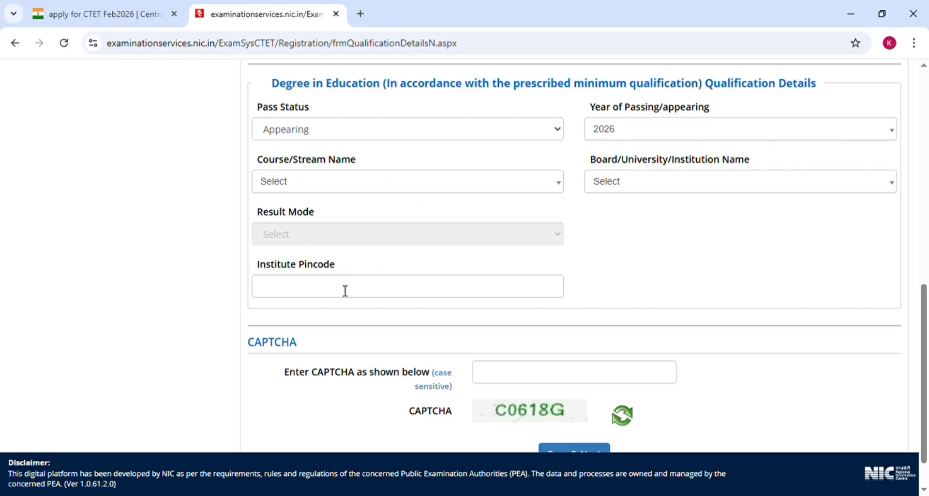
scroll(351, 294, "down", 1)
left_click(334, 109)
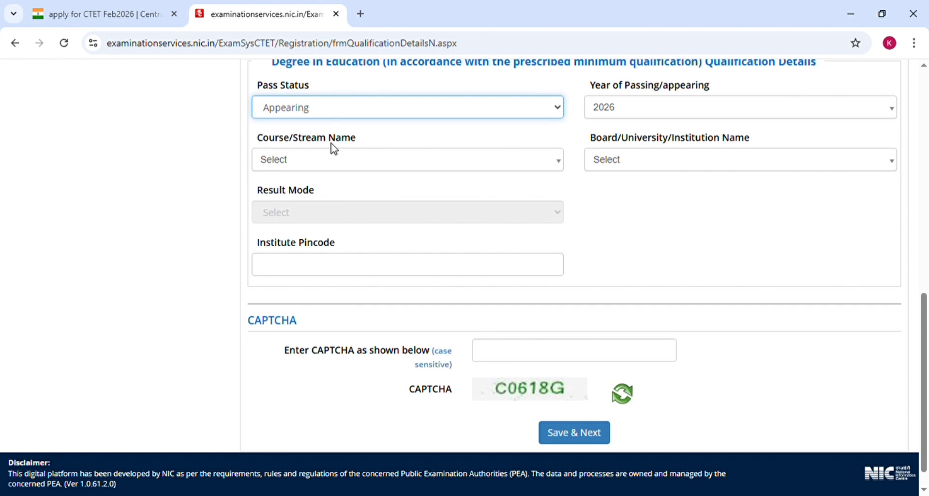
left_click(332, 147)
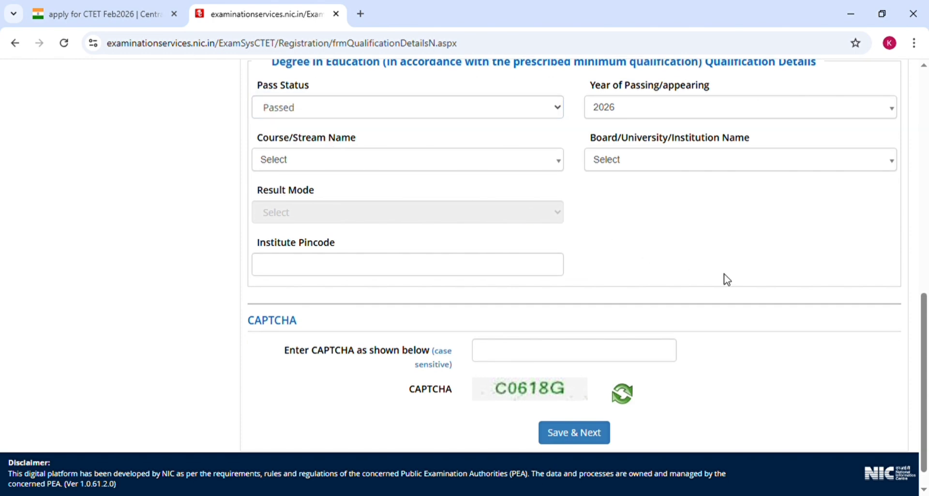
- Review the degree year-of-passing list, leaving the selected year unchanged
scroll(727, 279, "up", 1)
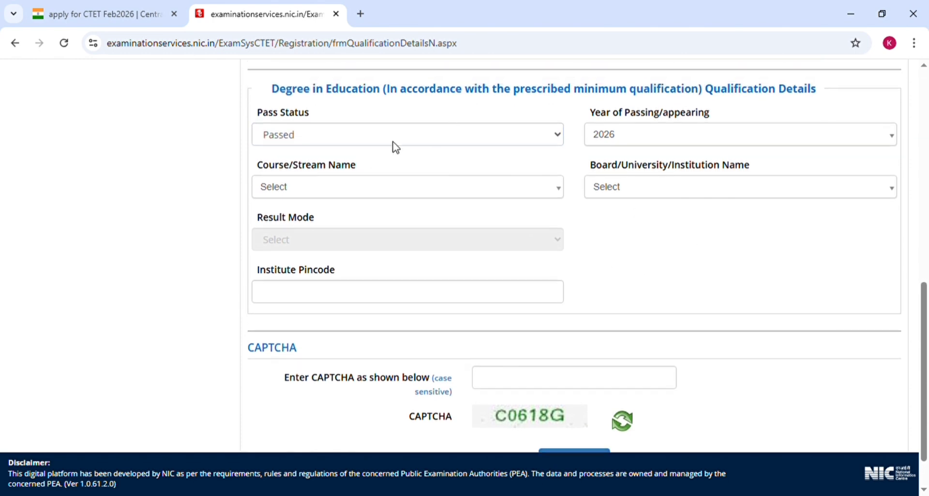
left_click(650, 142)
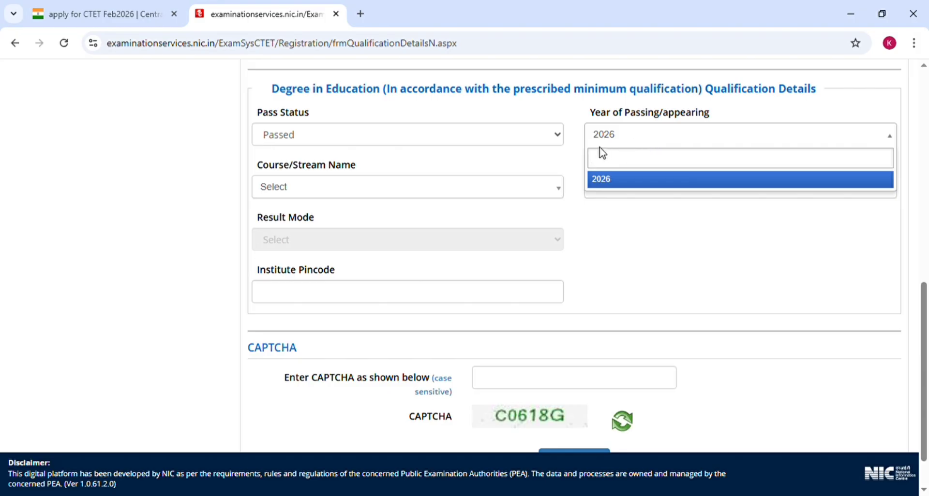
left_click(635, 216)
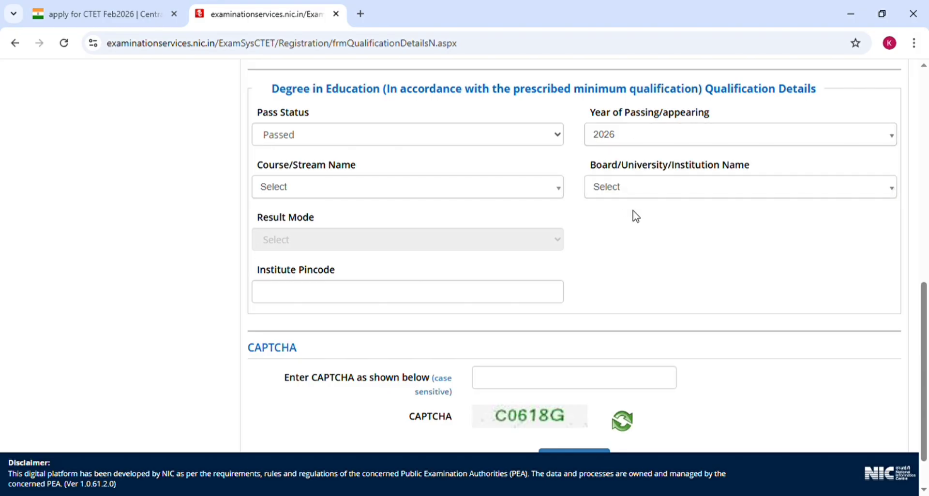
left_click(618, 142)
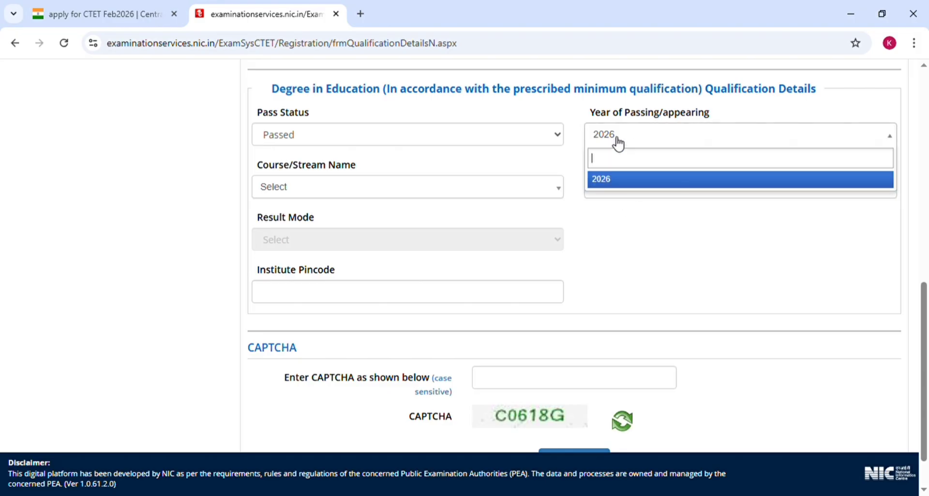
left_click(608, 242)
- Choose Education/Elementry Education etc as the degree course and start searching the institution list
left_click(371, 195)
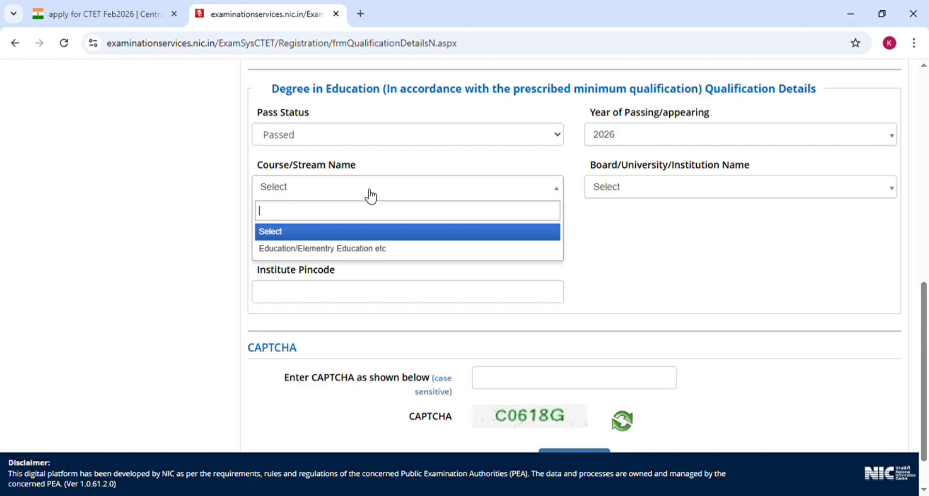
left_click(317, 249)
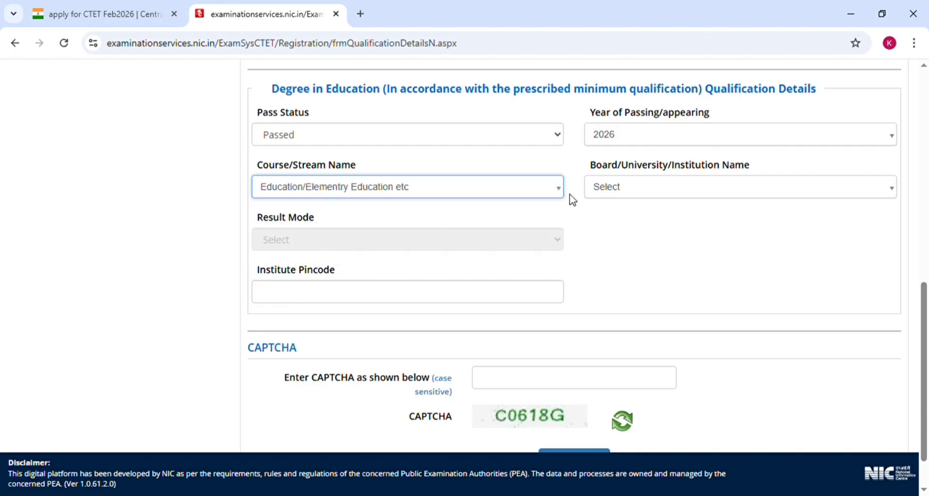
left_click(623, 195)
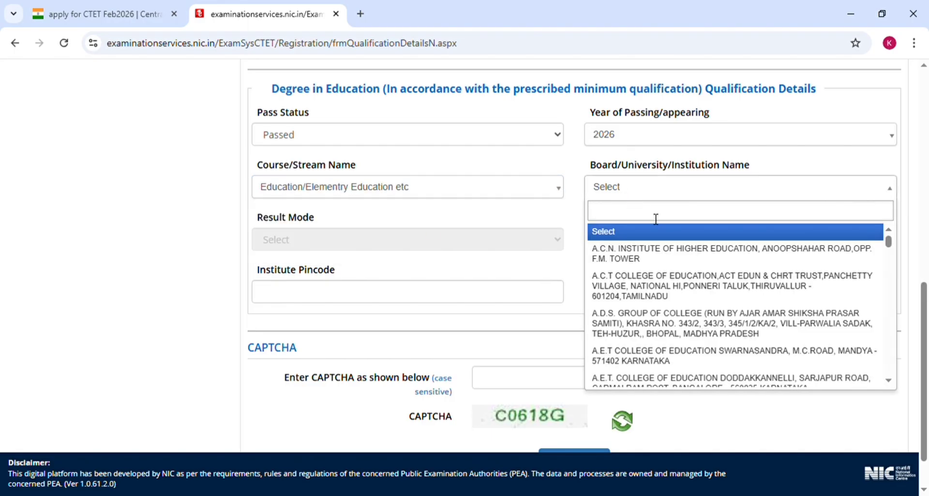
type("KA")
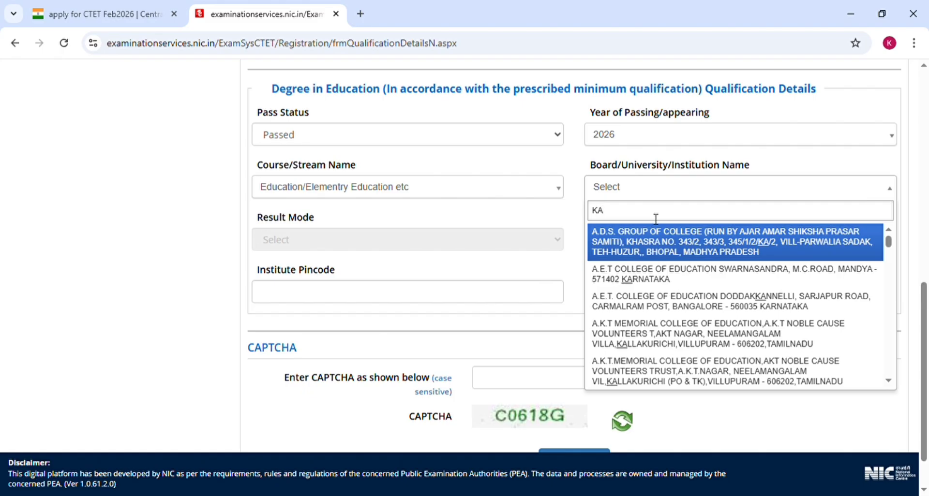
type("TIH")
type("R")
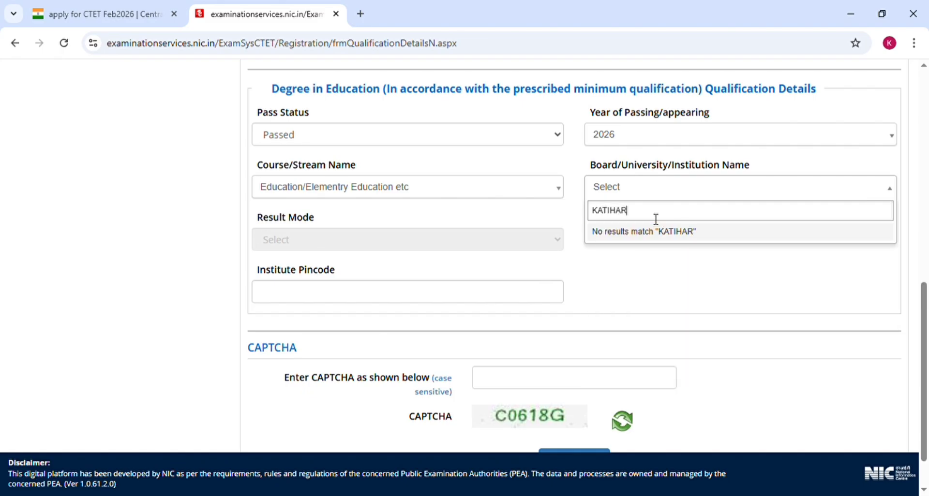
key("BackSpace")
key("BackSpace")
key("BackSpace")
key("BackSpace")
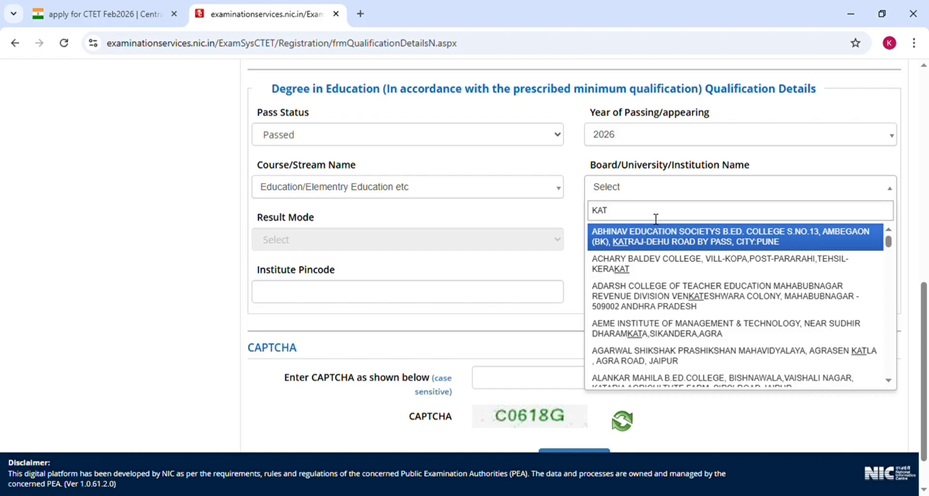
key("BackSpace")
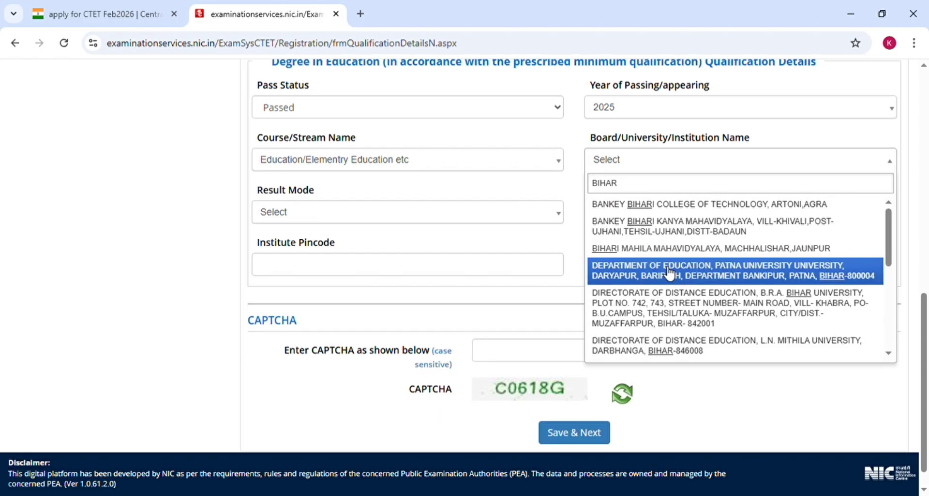
- Pick Patna University's Department of Education and set the degree result mode to Percentage
left_click(771, 272)
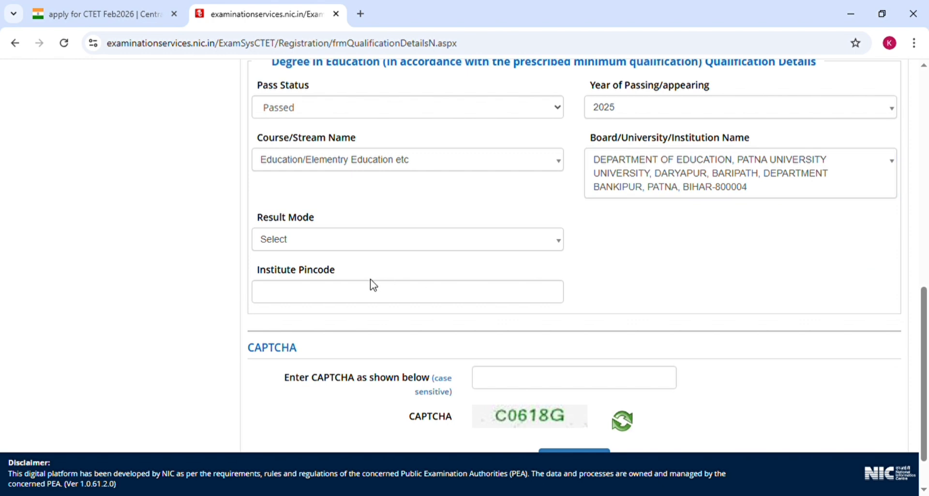
left_click(364, 248)
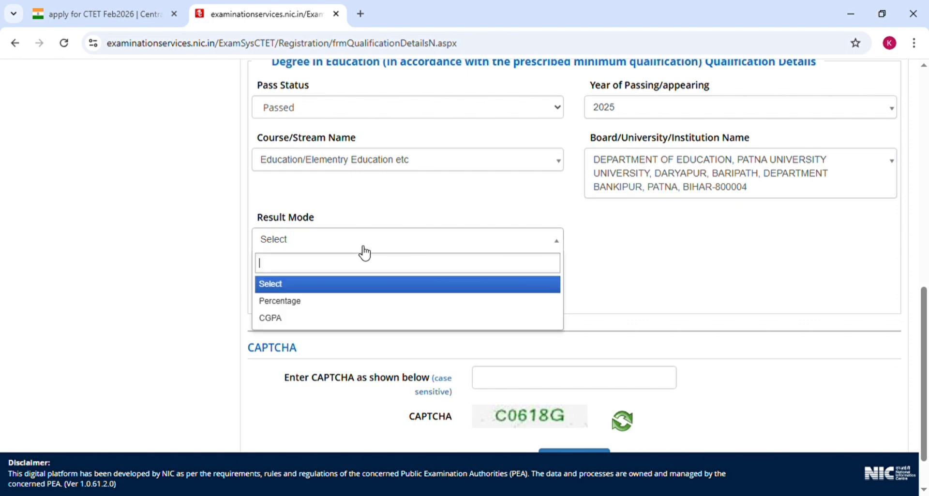
left_click(332, 302)
left_click(332, 247)
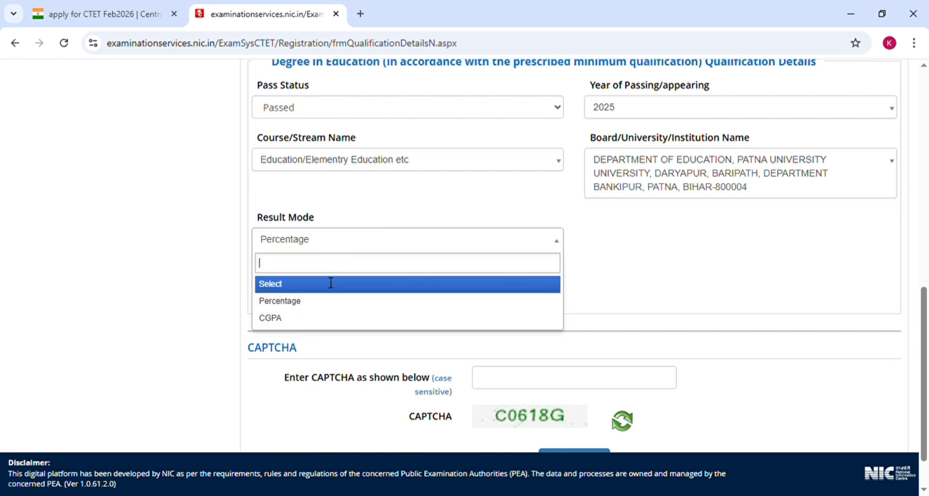
left_click(324, 323)
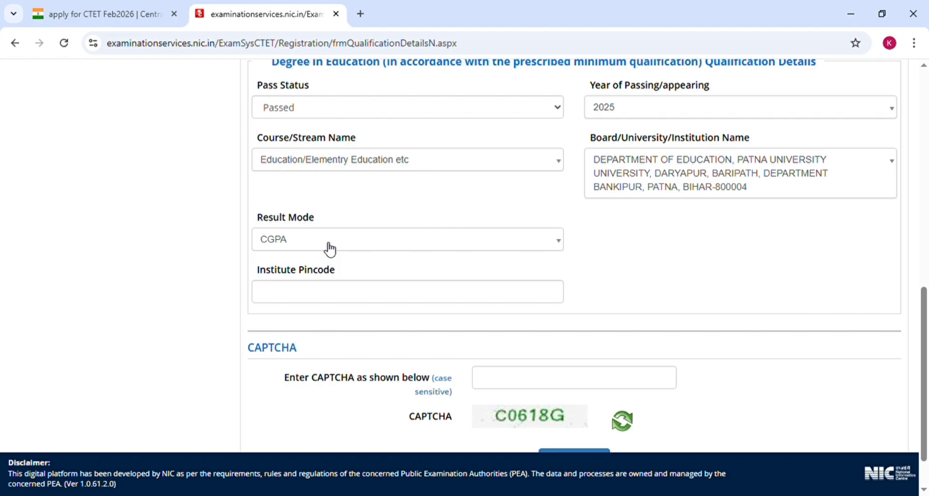
left_click(330, 249)
left_click(312, 303)
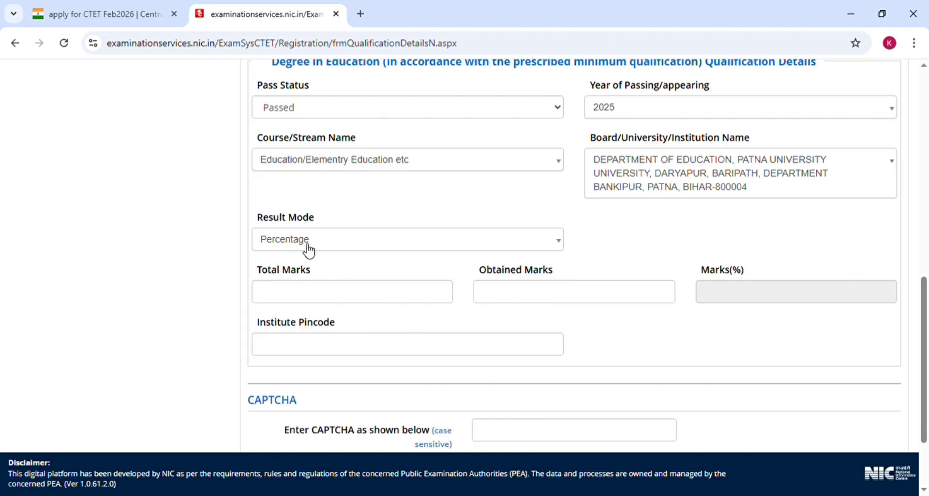
- Enter degree marks 1500 total and 1067 obtained (71.13%), and pincode 800004
left_click(329, 296)
type("1")
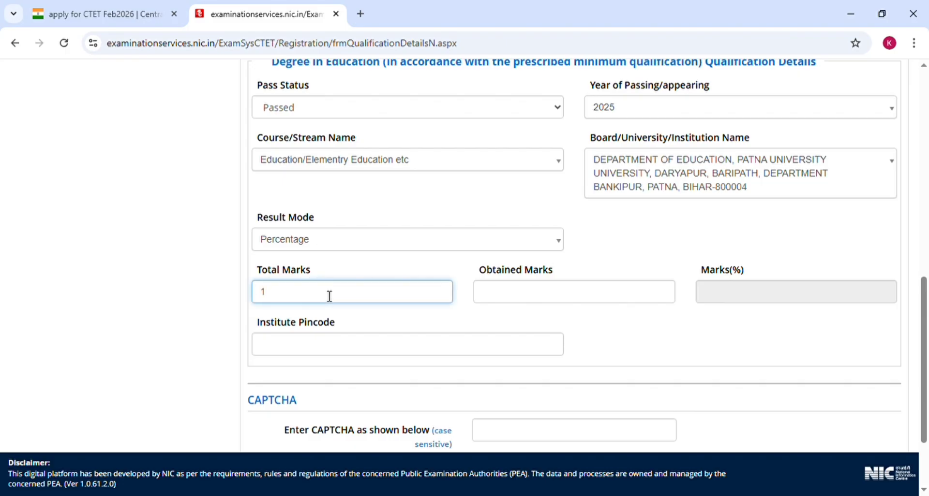
type("500")
left_click(521, 315)
left_click(506, 297)
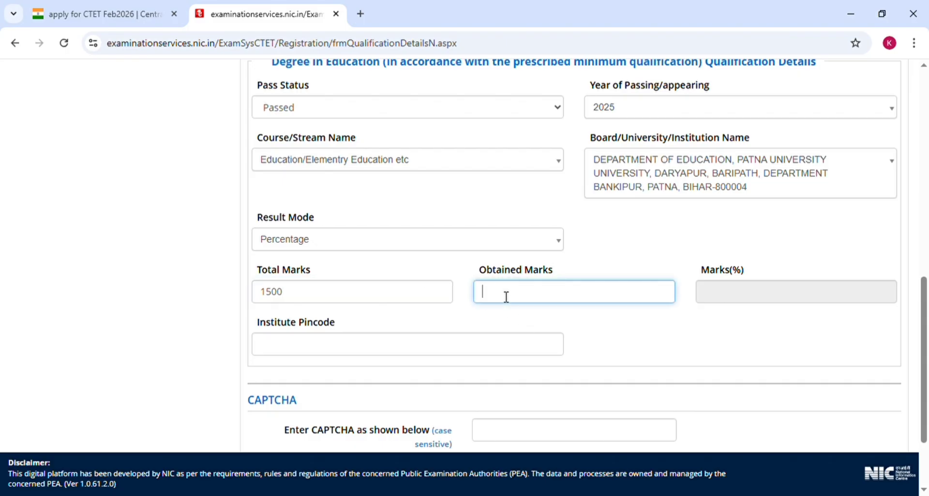
type("1067")
left_click(621, 371)
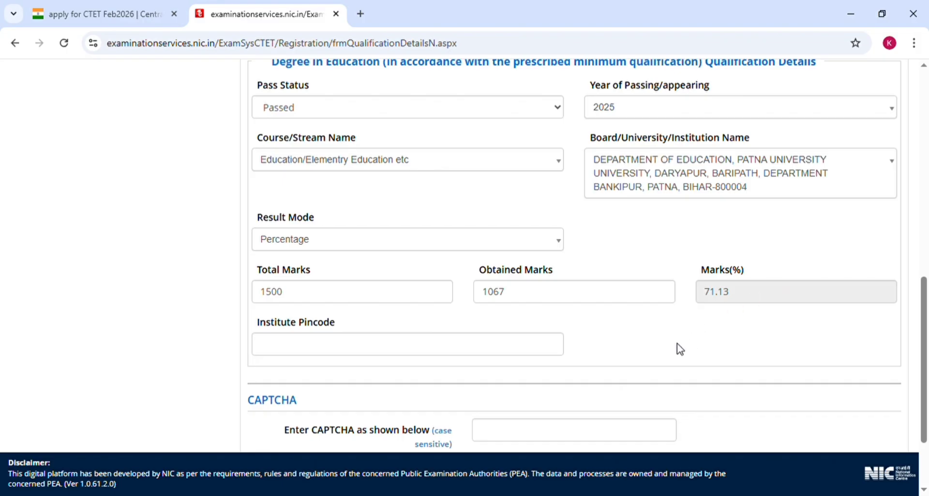
left_click(369, 353)
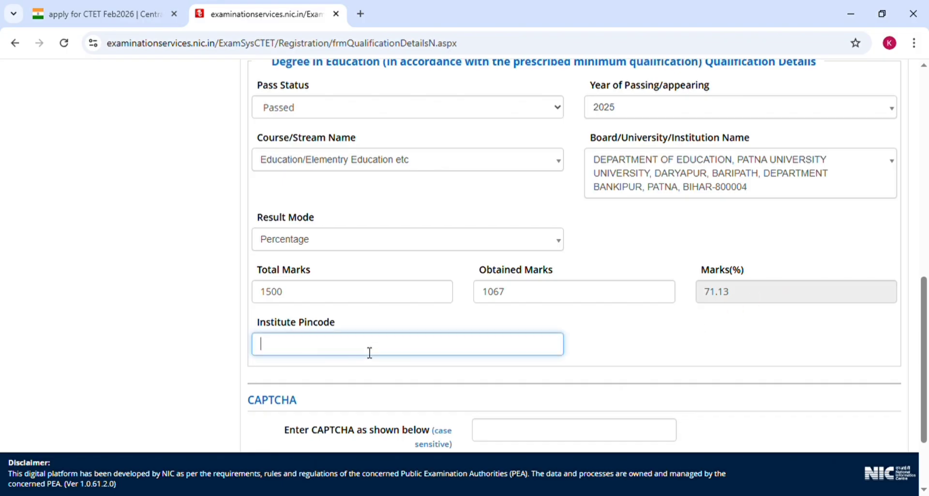
type("800004")
scroll(532, 290, "down", 2)
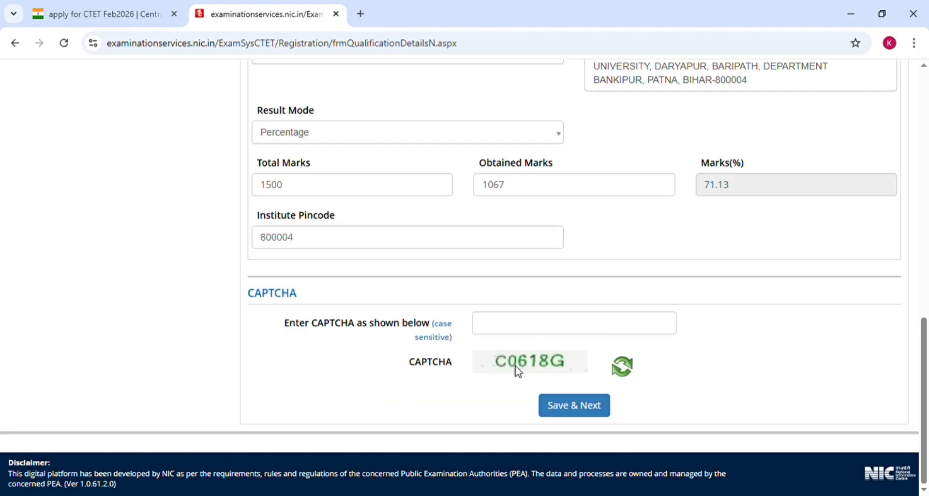
- Enter the CAPTCHA and save the Qualification Details, confirming with Yes
left_click(517, 329)
type("C0618G")
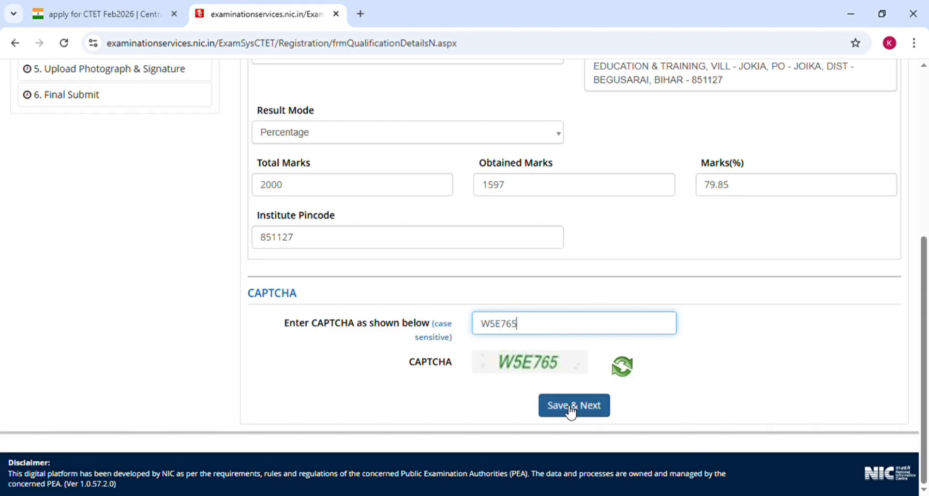
left_click(566, 406)
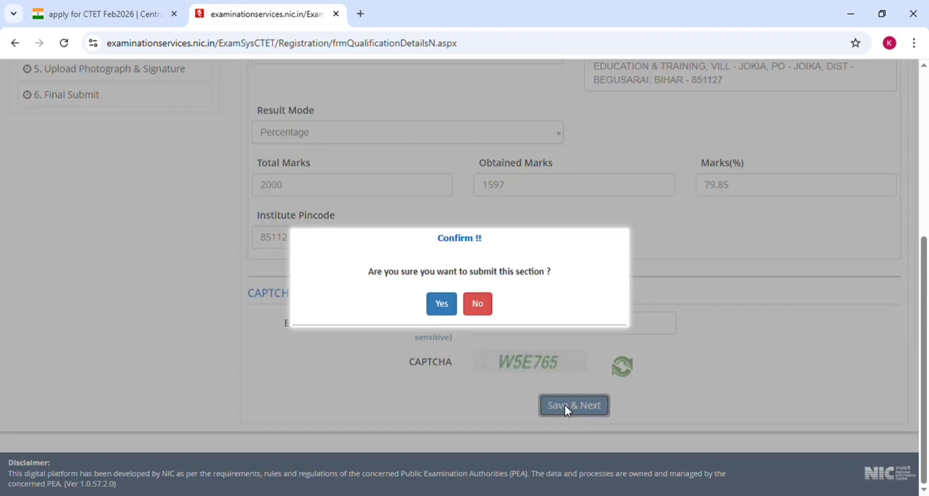
left_click(442, 302)
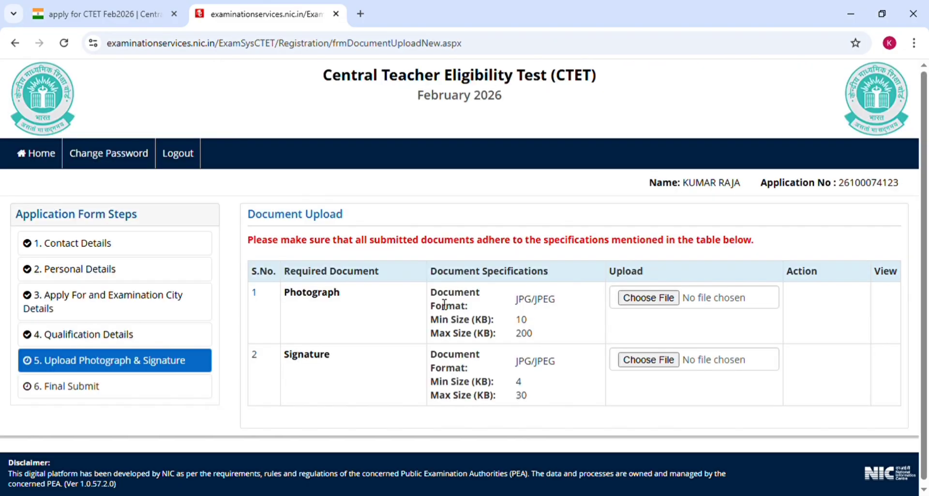
scroll(444, 305, "down", 1)
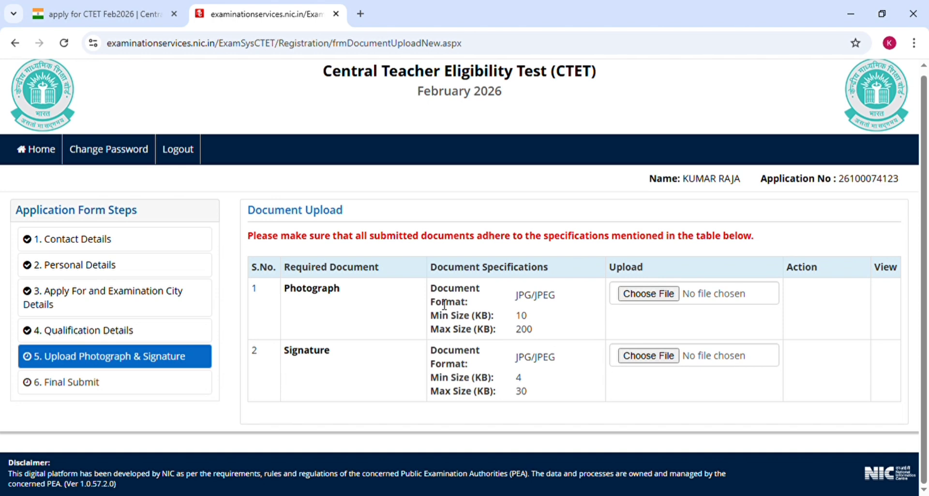
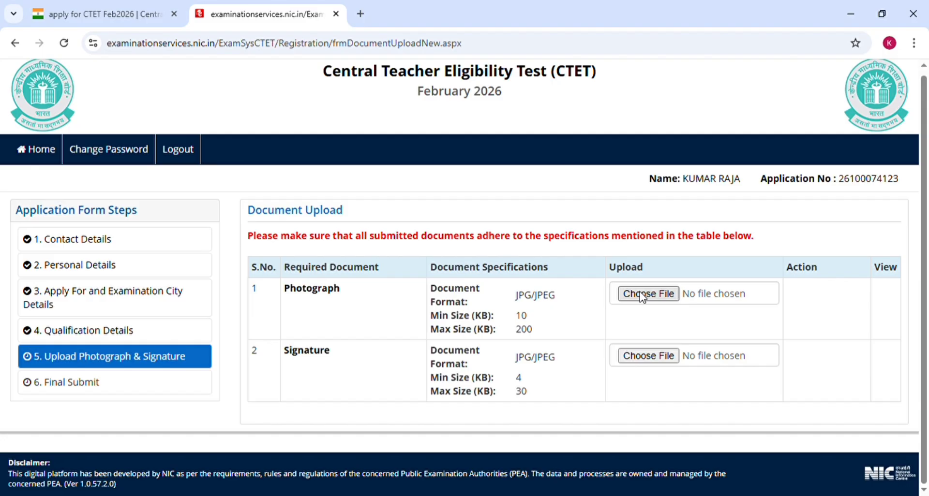
- Choose the photograph, zoom it out six steps and centre the face in the crop frame
left_click(647, 294)
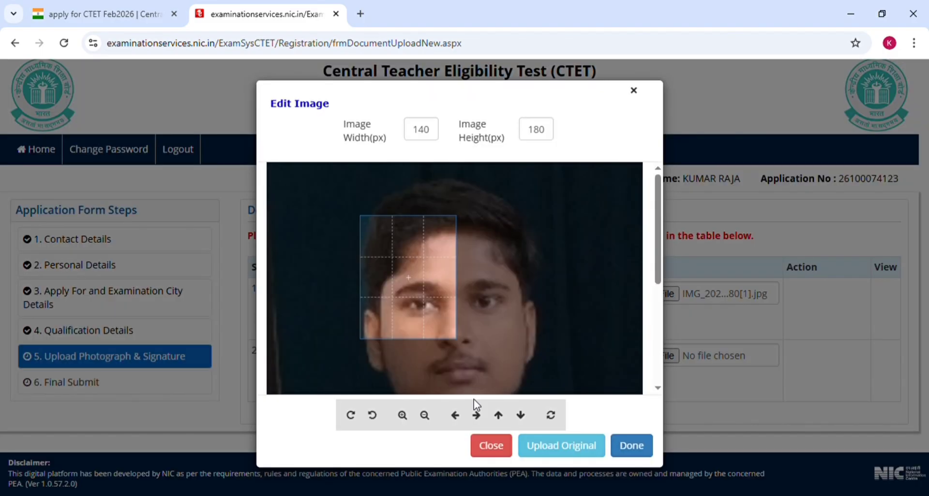
left_click(422, 415)
left_click(422, 415)
left_click(423, 415)
left_click(423, 415)
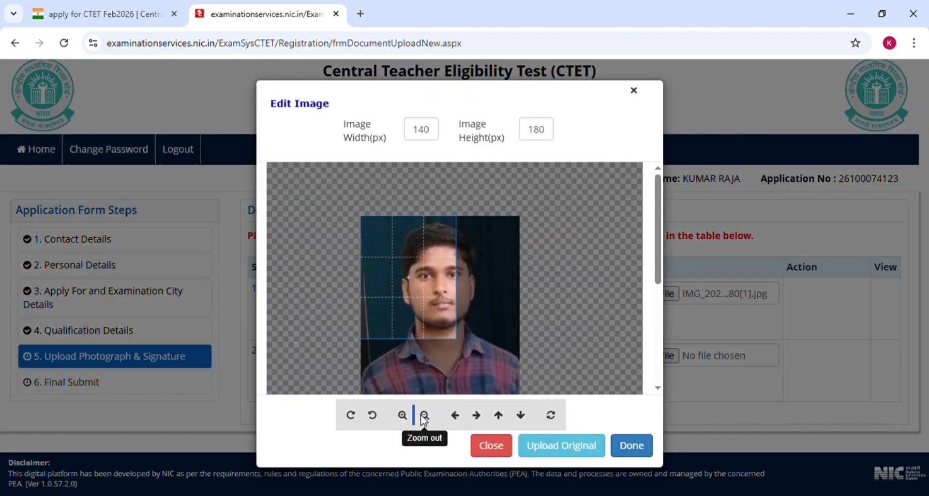
left_click(422, 415)
left_click(422, 415)
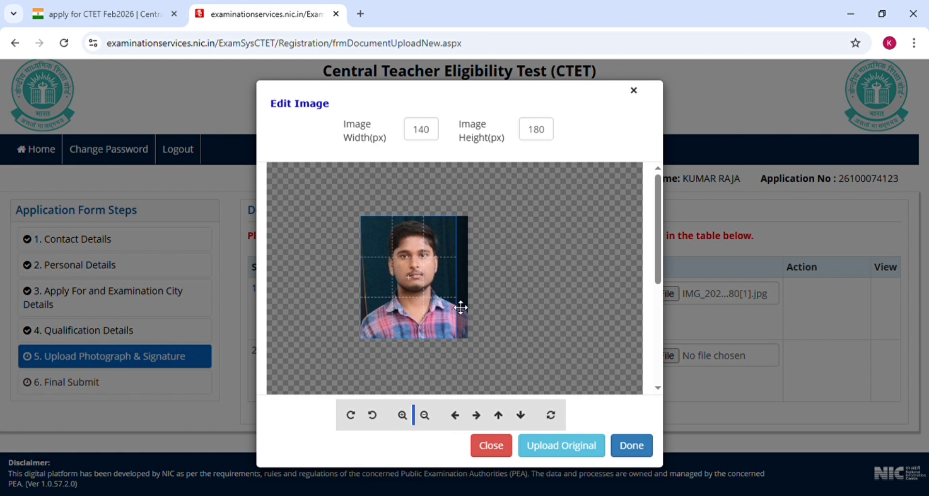
left_click_drag(460, 308, 467, 308)
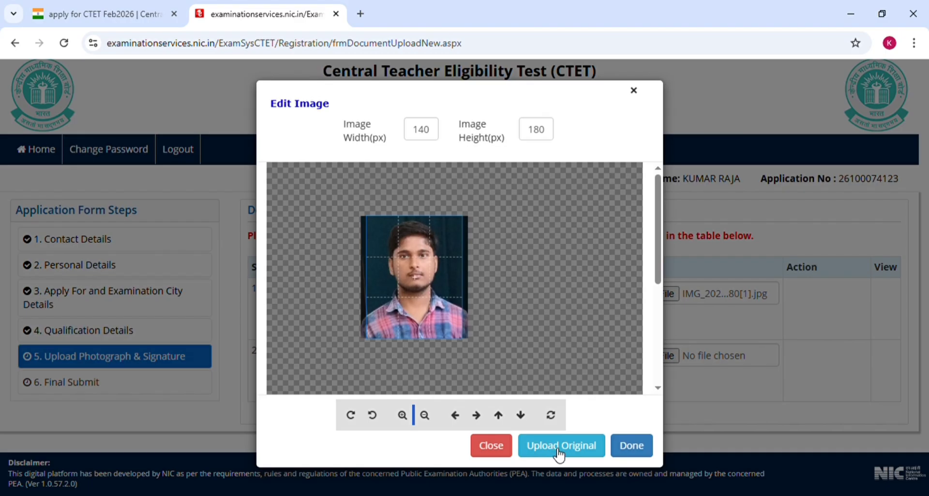
left_click(630, 449)
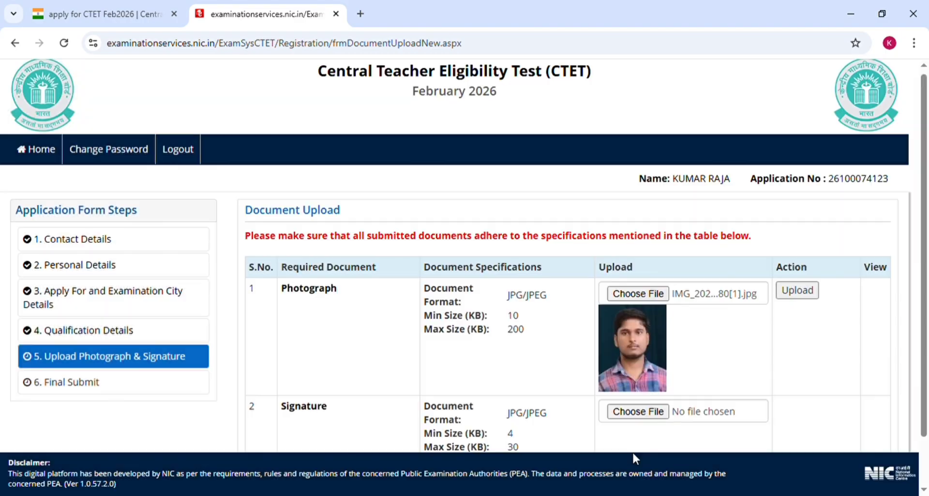
- Upload the cropped photograph and check it in the preview
left_click(809, 294)
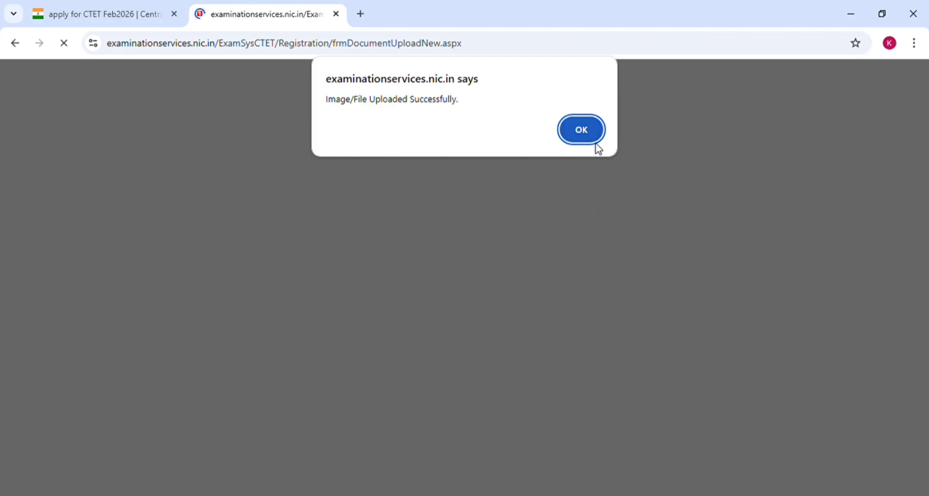
left_click(581, 131)
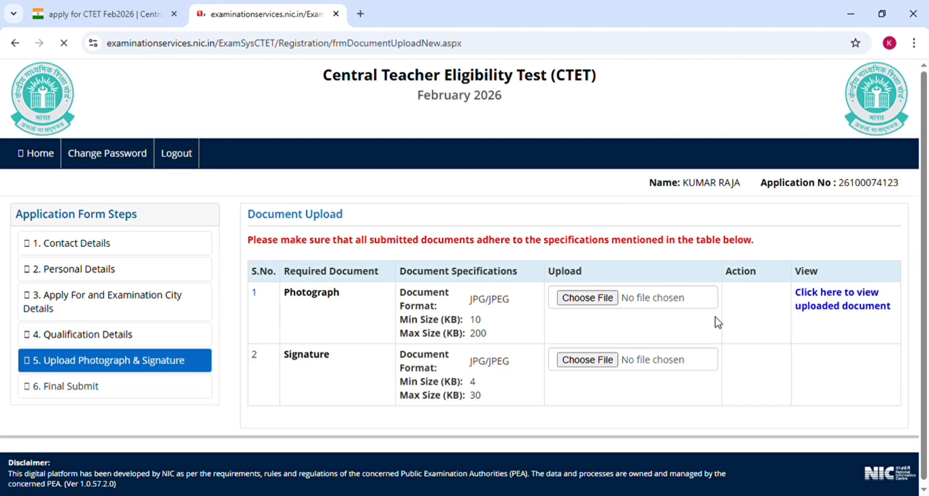
left_click(838, 293)
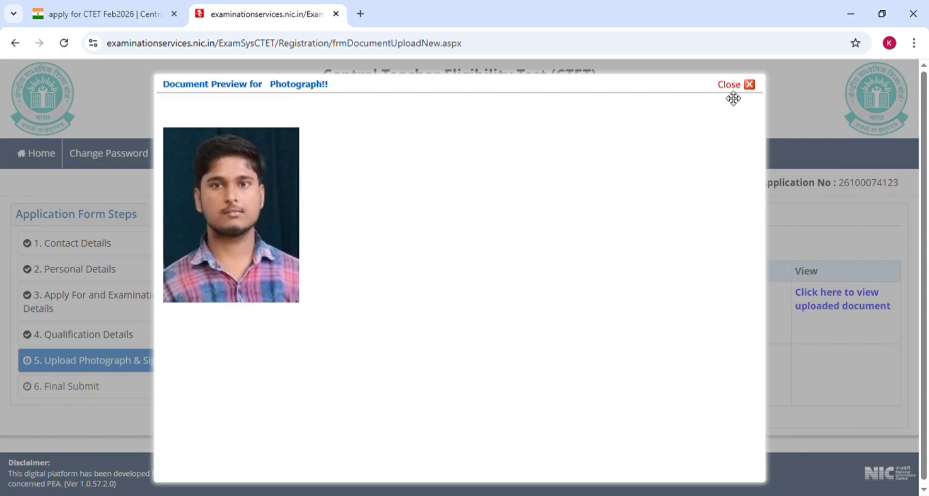
left_click(750, 85)
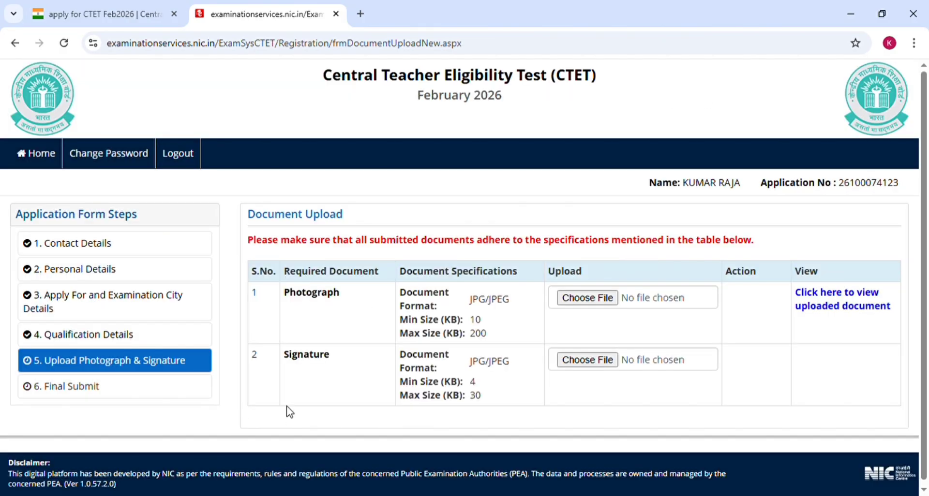
- Select the signature image, zoom out twice, reposition it in the crop frame, and upload it
left_click(573, 359)
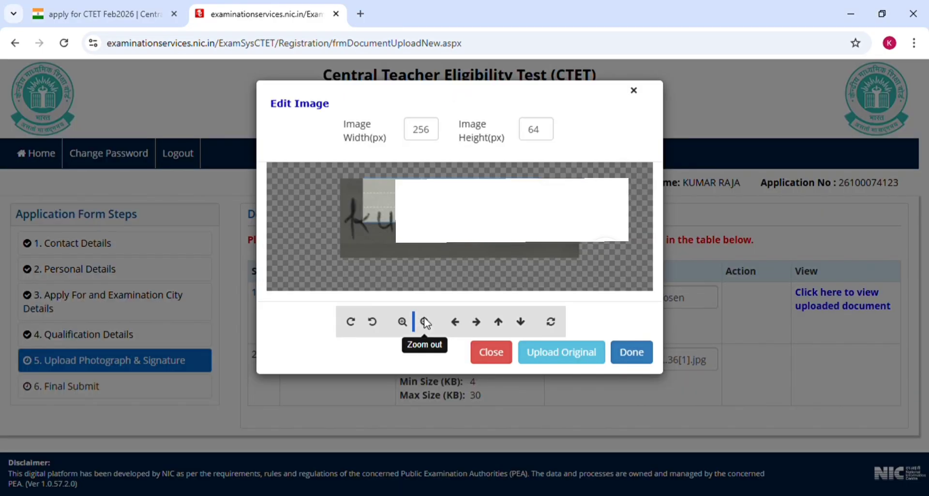
left_click(425, 321)
left_click(425, 322)
left_click(424, 321)
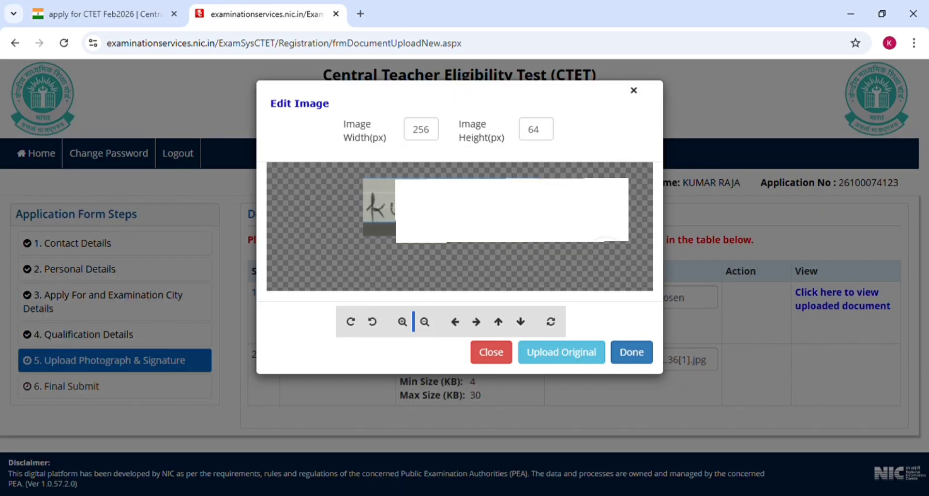
left_click_drag(449, 226, 450, 236)
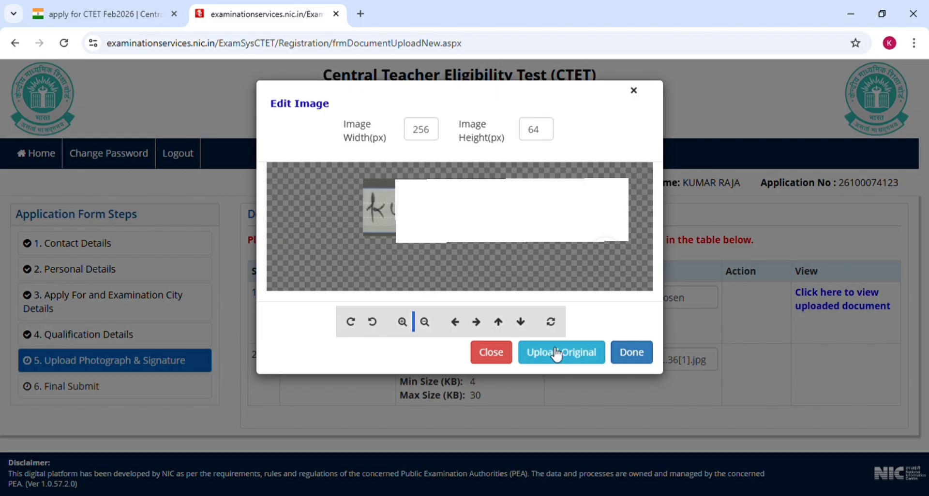
left_click(638, 355)
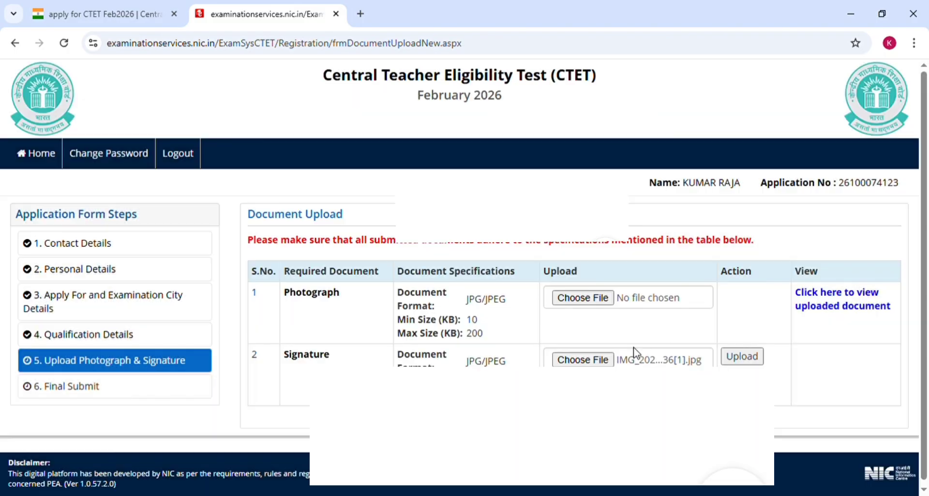
left_click(737, 360)
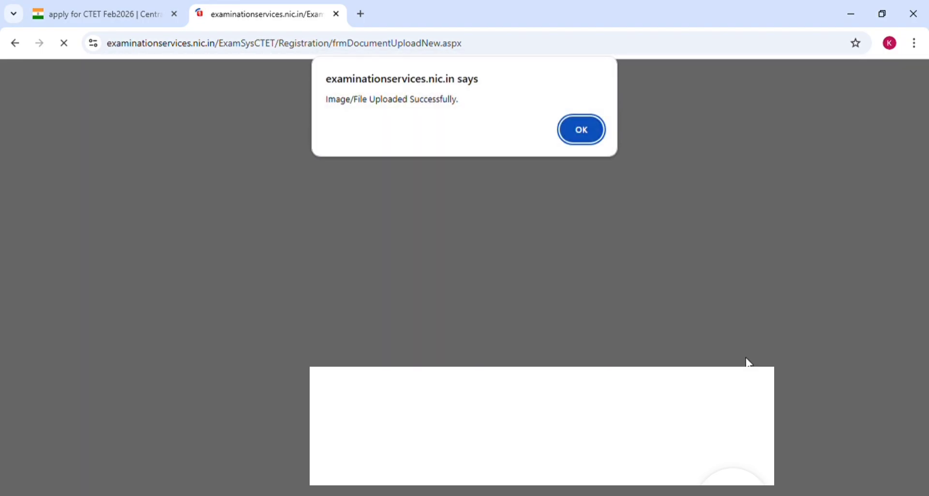
left_click(585, 128)
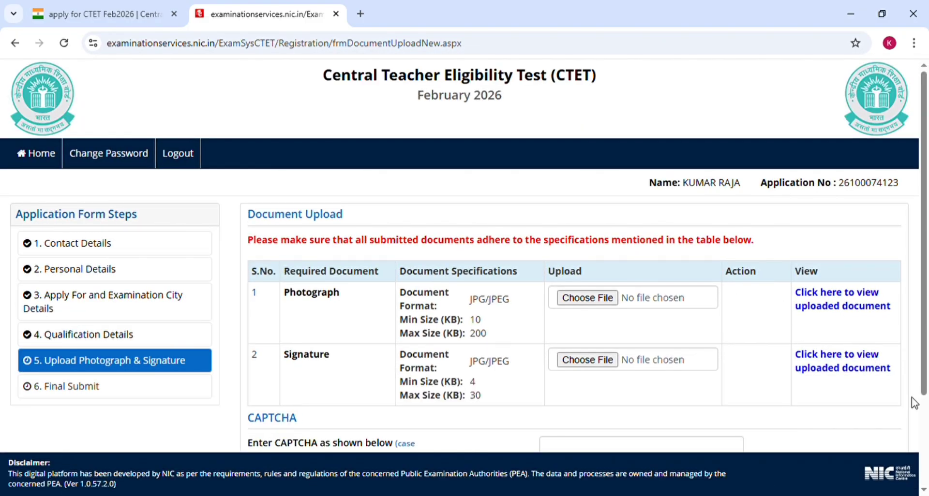
- Enter the CAPTCHA and save the uploaded documents, confirming with Yes
left_click(924, 417)
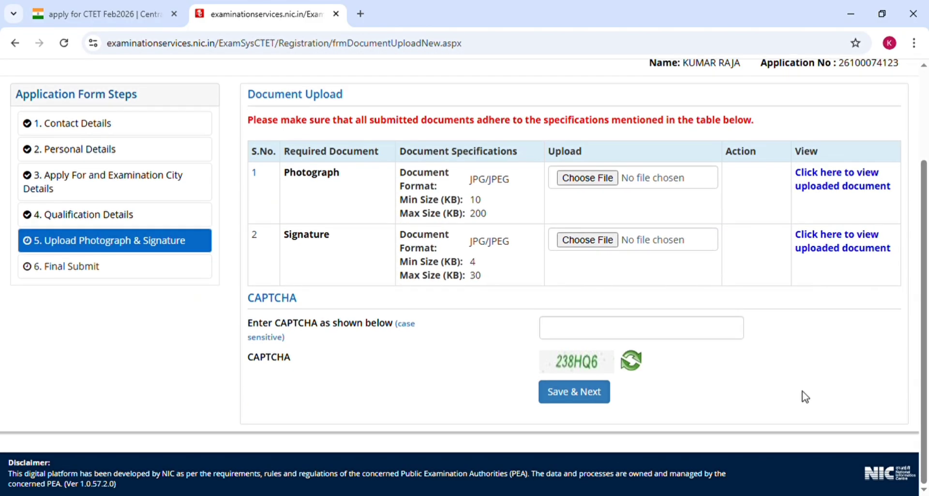
left_click(579, 333)
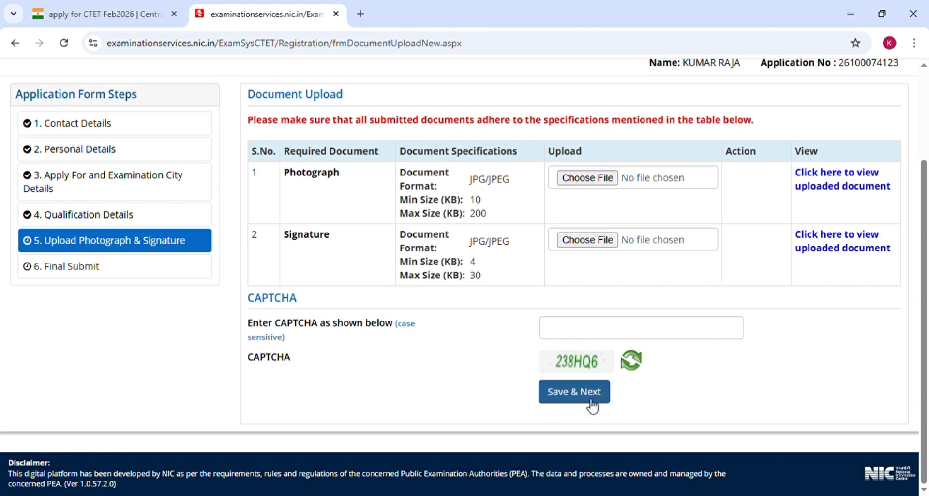
type("238HQ6")
left_click(575, 396)
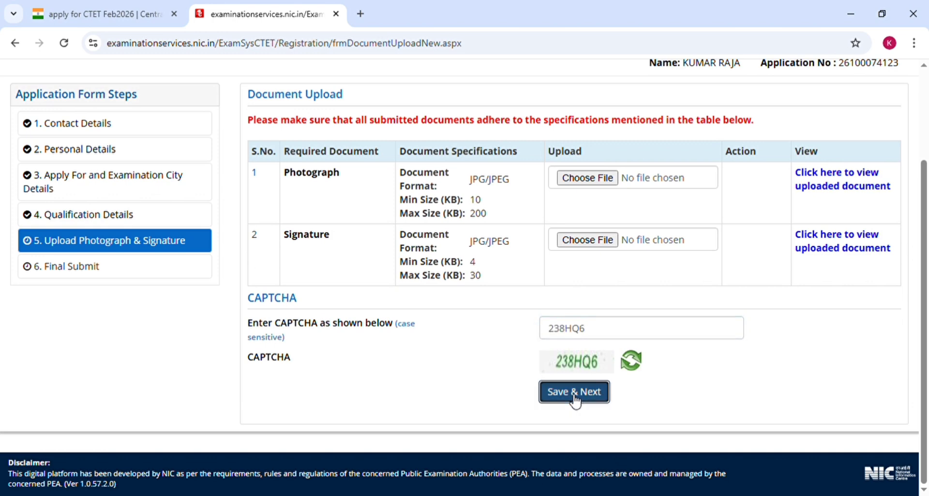
left_click(443, 305)
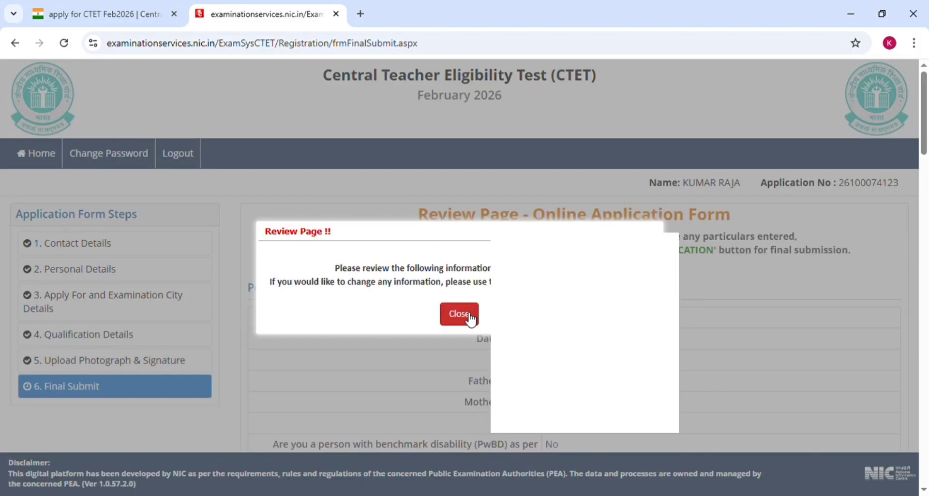
- Dismiss the review page notice and scroll down to the verification checklist
left_click(460, 314)
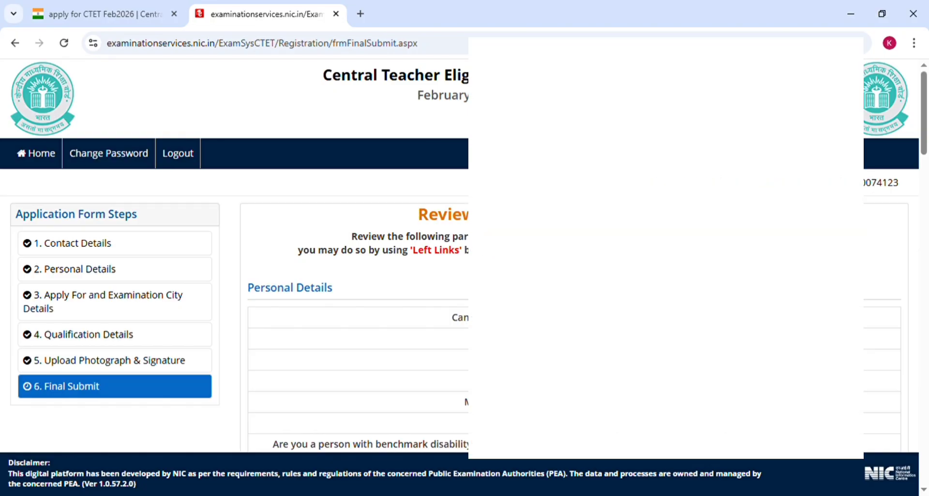
scroll(460, 255, "down", 2)
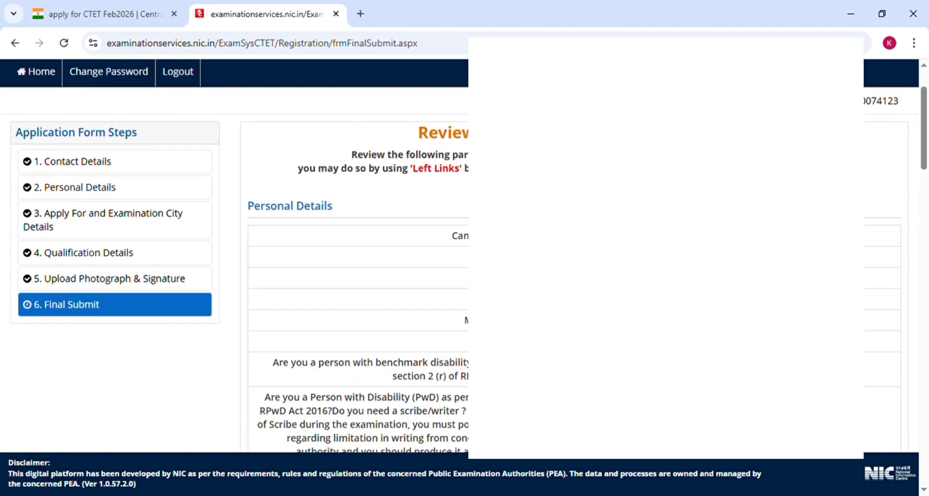
scroll(356, 255, "down", 3)
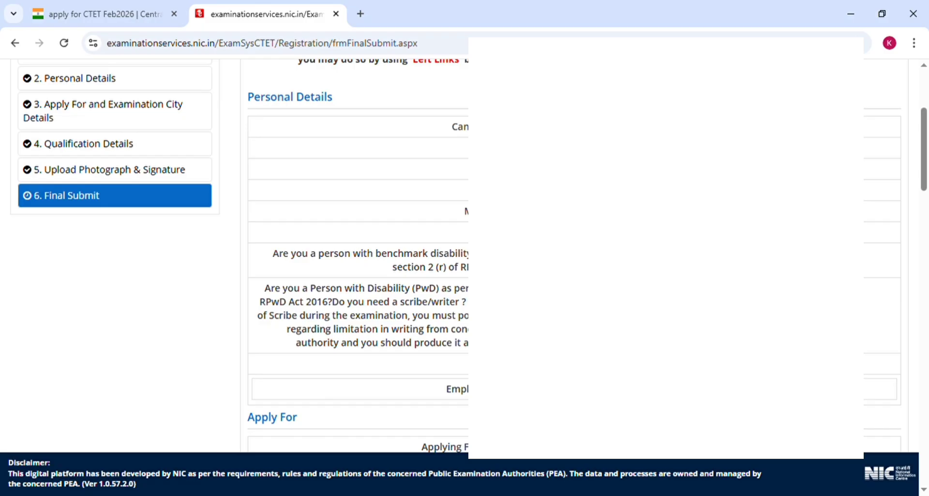
scroll(356, 255, "down", 3)
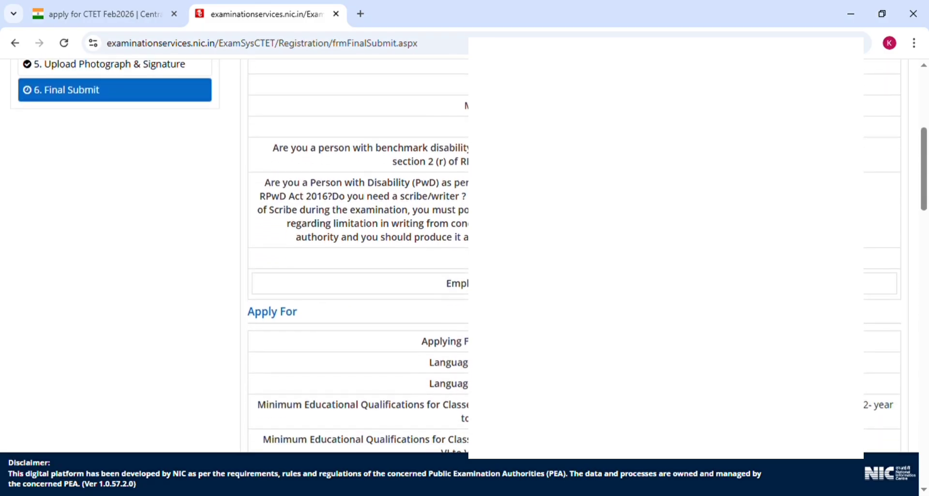
scroll(355, 256, "down", 4)
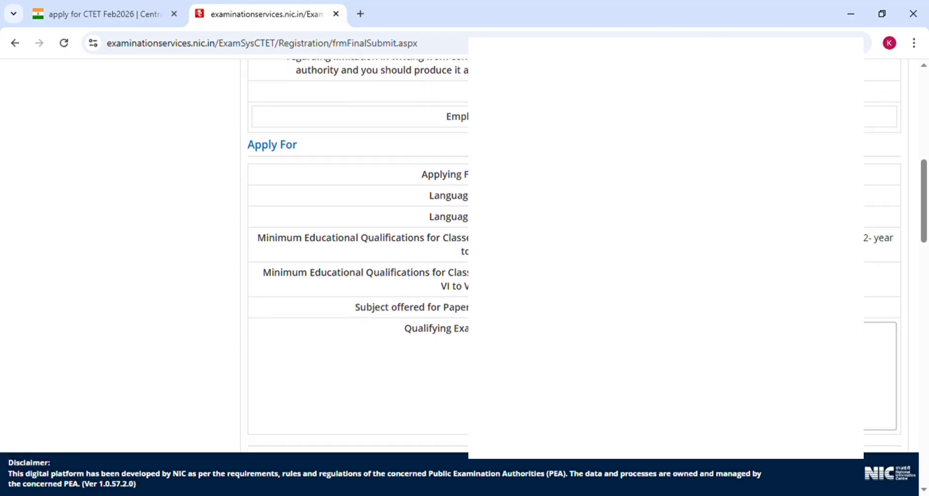
scroll(356, 255, "down", 3)
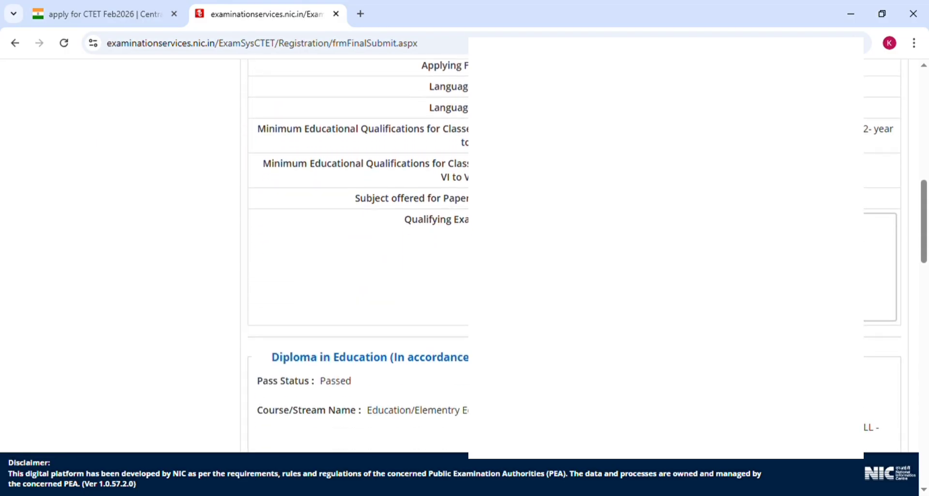
scroll(355, 256, "down", 6)
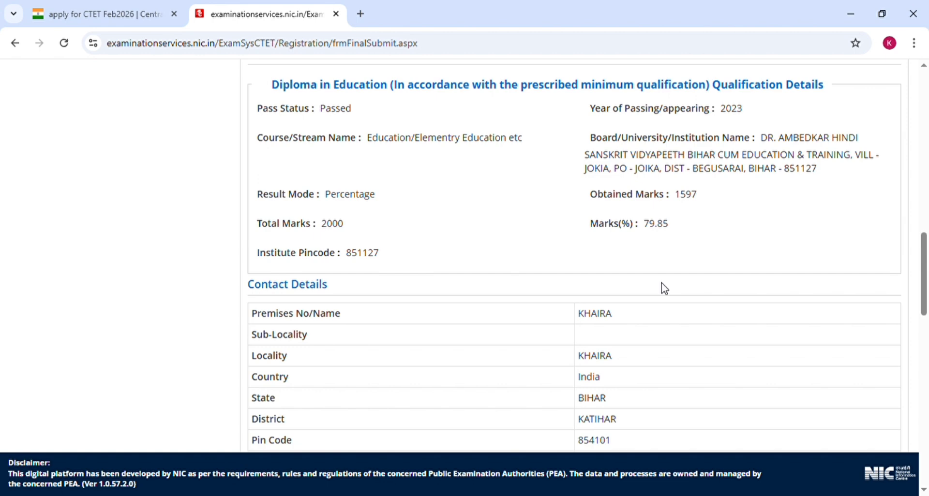
scroll(664, 289, "down", 15)
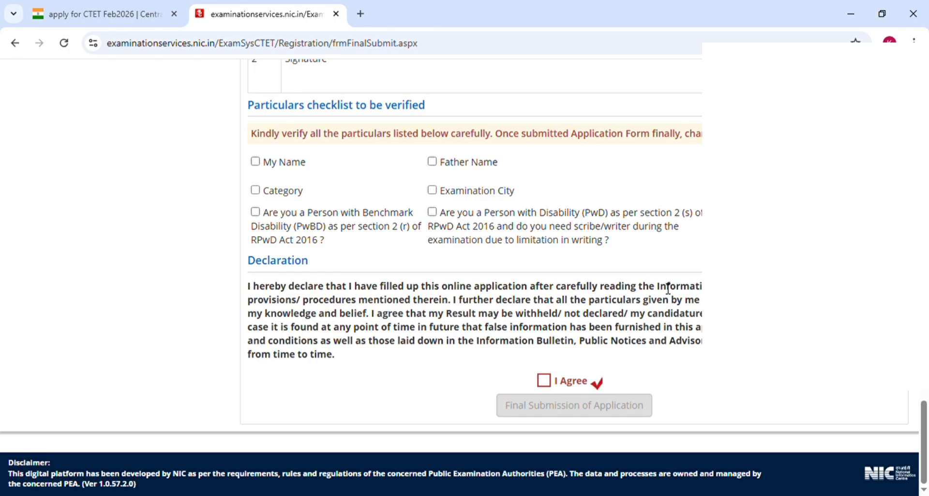
- Tick all eight checklist particulars, including PwBD and PwD questions, agree, and submit finally
left_click(255, 162)
left_click(254, 190)
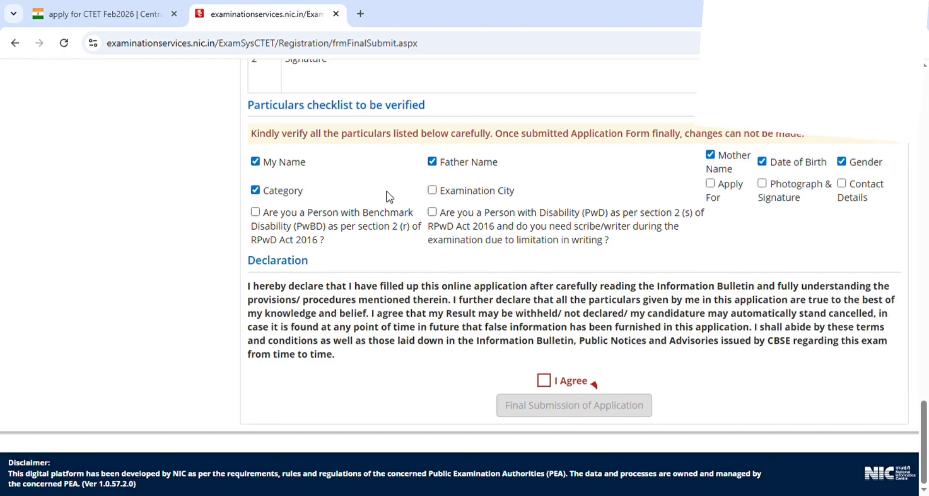
left_click(431, 190)
left_click(710, 183)
left_click(762, 186)
left_click(842, 185)
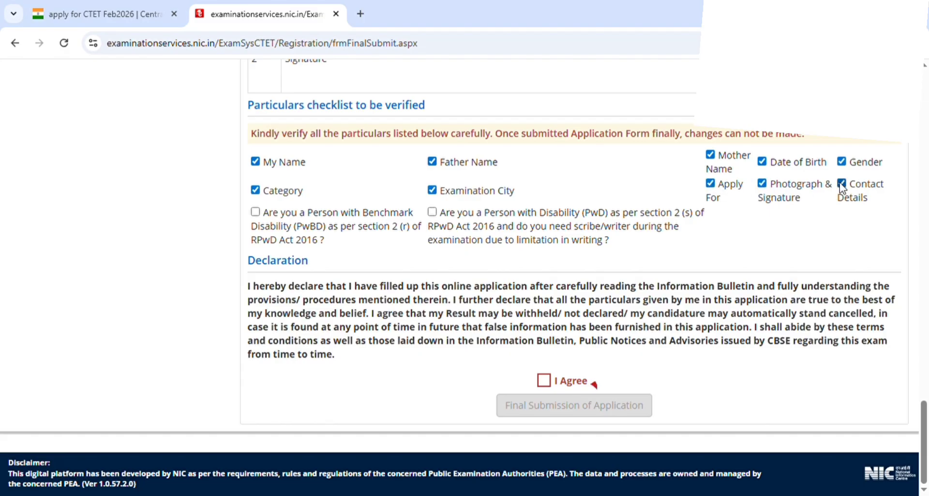
left_click(255, 213)
left_click(431, 213)
left_click(553, 383)
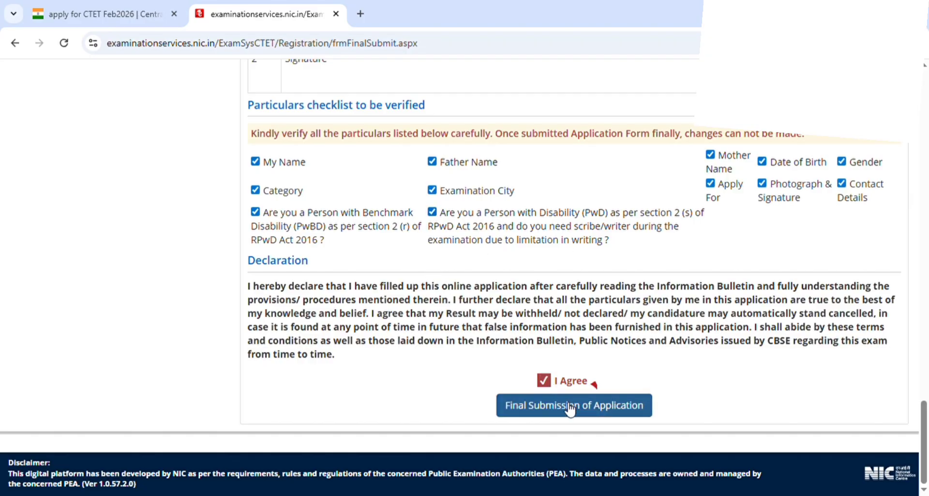
left_click(566, 406)
- Confirm final submission, then verify the registered email with CAPTCHA and the emailed one-time code
left_click(443, 309)
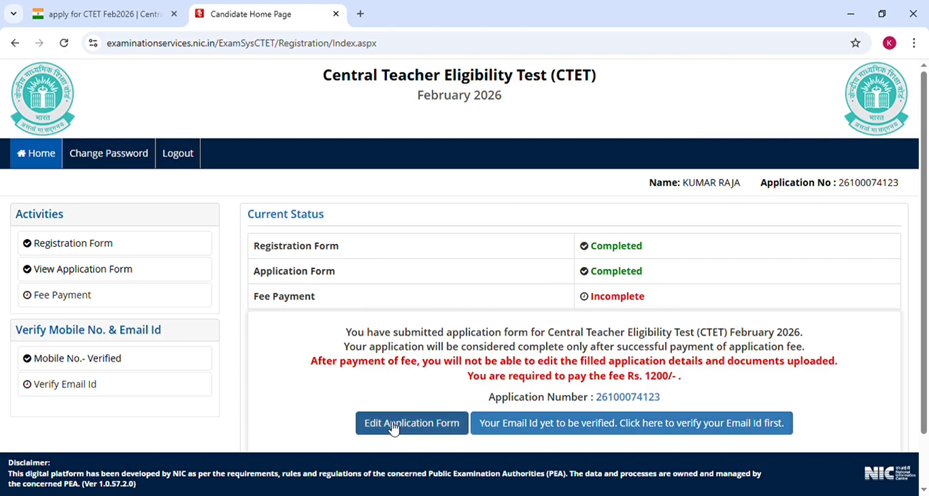
left_click(564, 425)
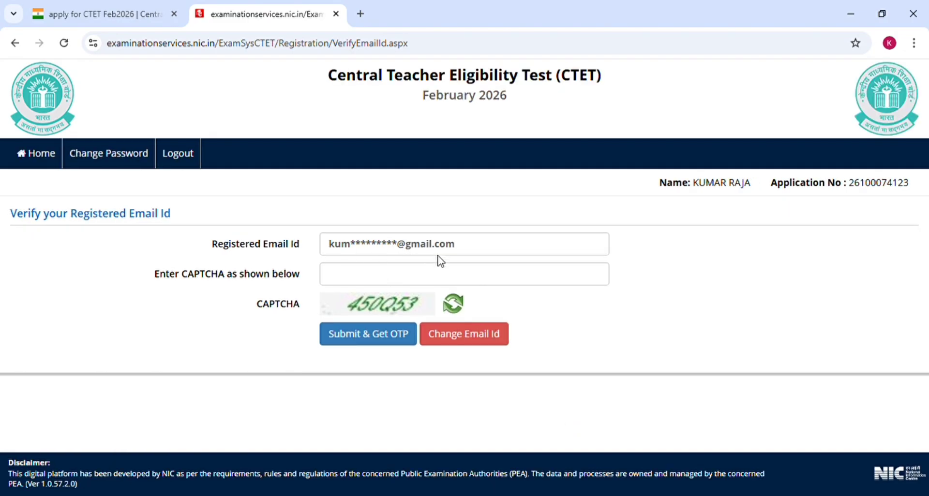
left_click(383, 279)
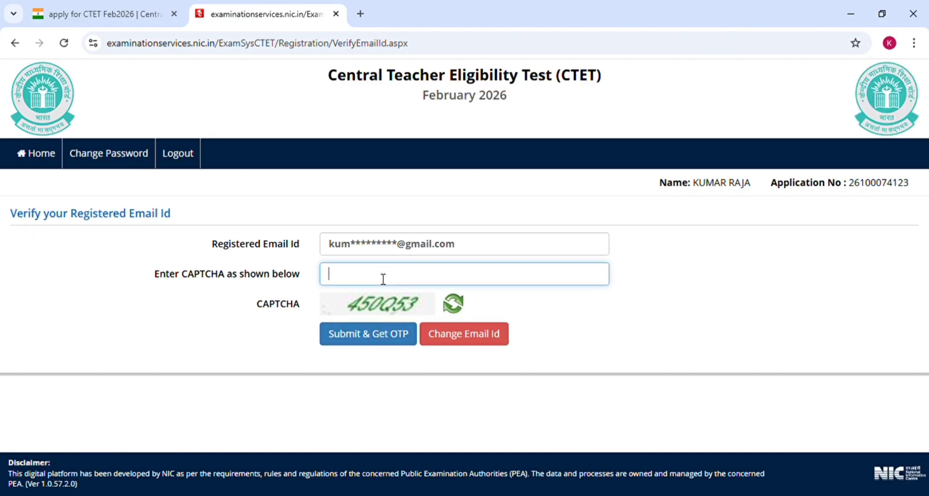
left_click(379, 343)
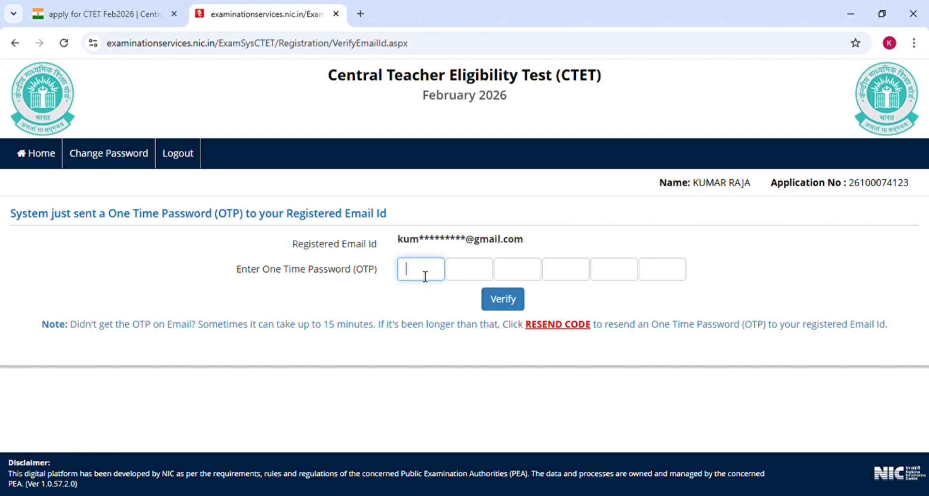
left_click(507, 301)
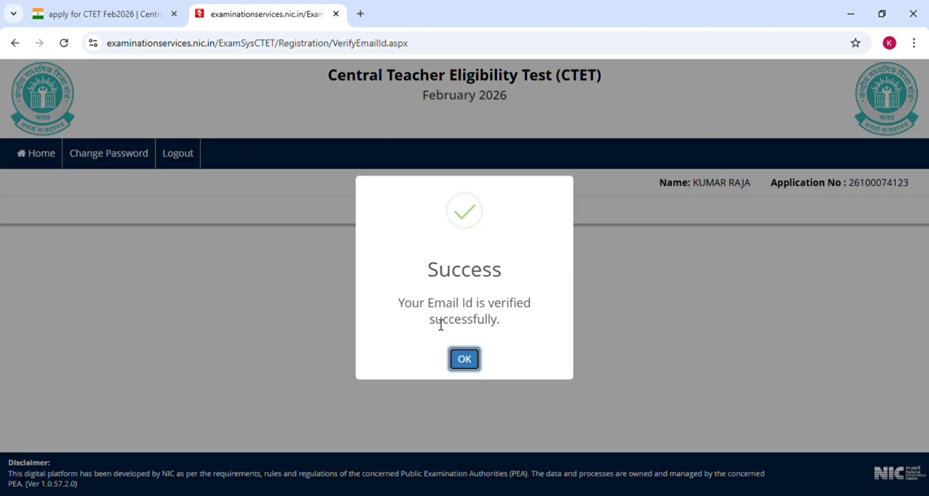
left_click(464, 359)
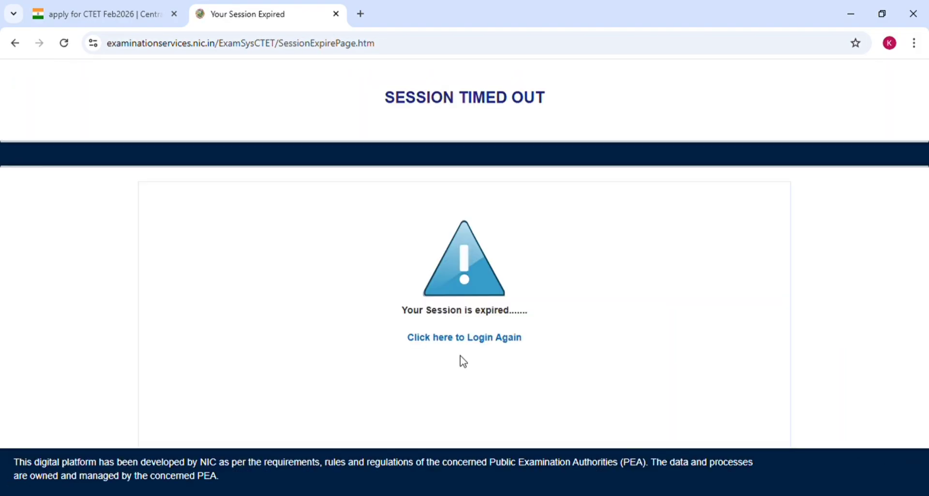
- Log back in through the CTET Feb2026 apply link with application number, password and CAPTCHA
left_click(471, 343)
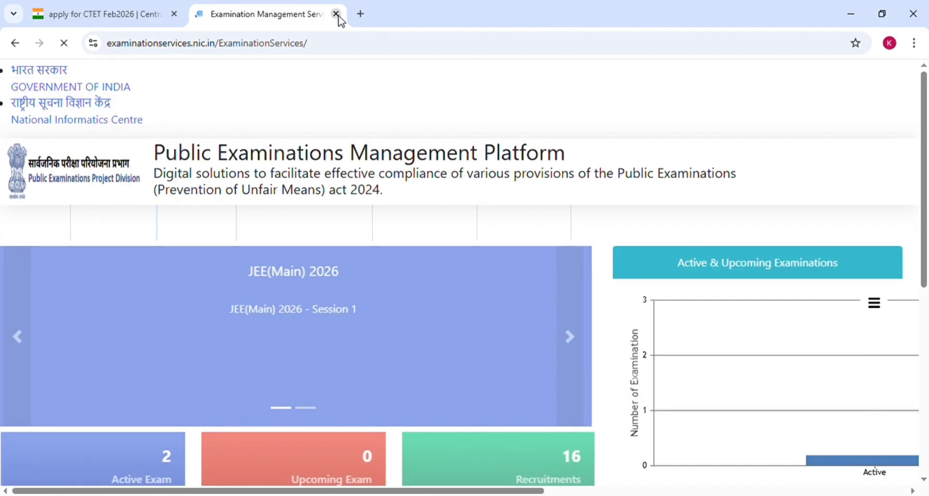
left_click(338, 15)
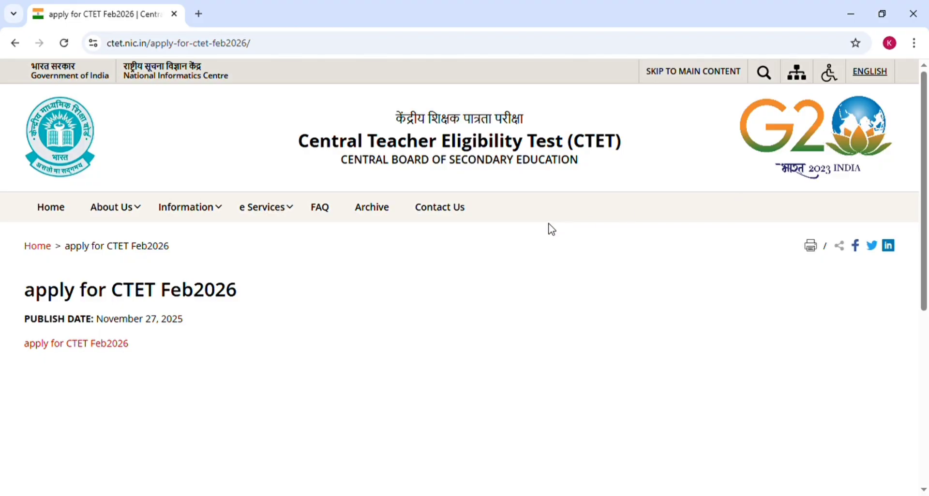
left_click(112, 346)
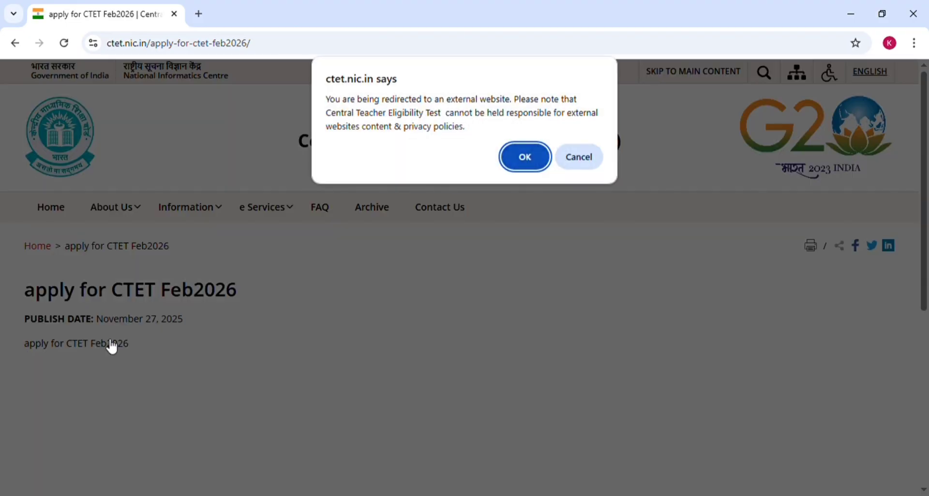
left_click(514, 163)
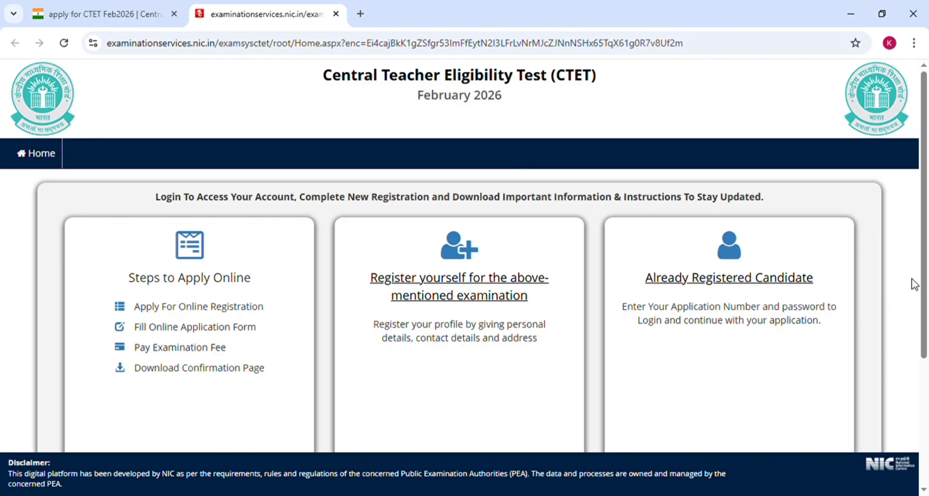
left_click(922, 374)
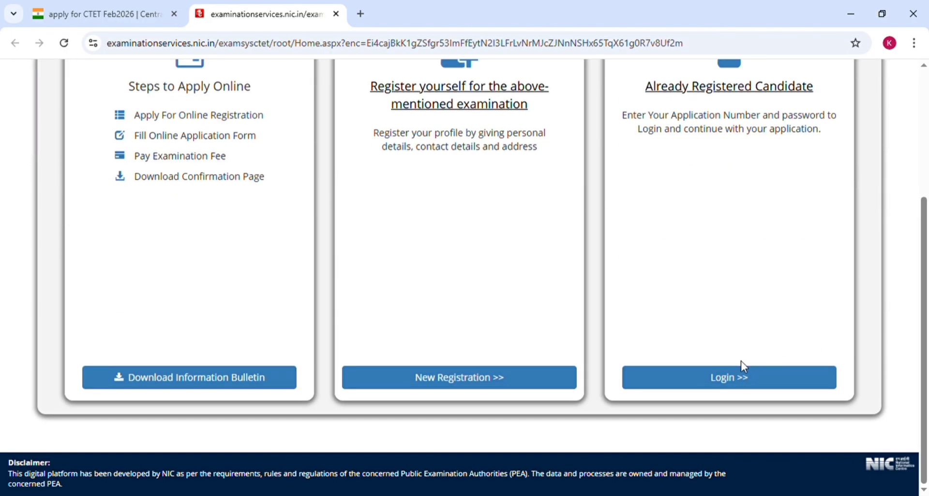
left_click(729, 382)
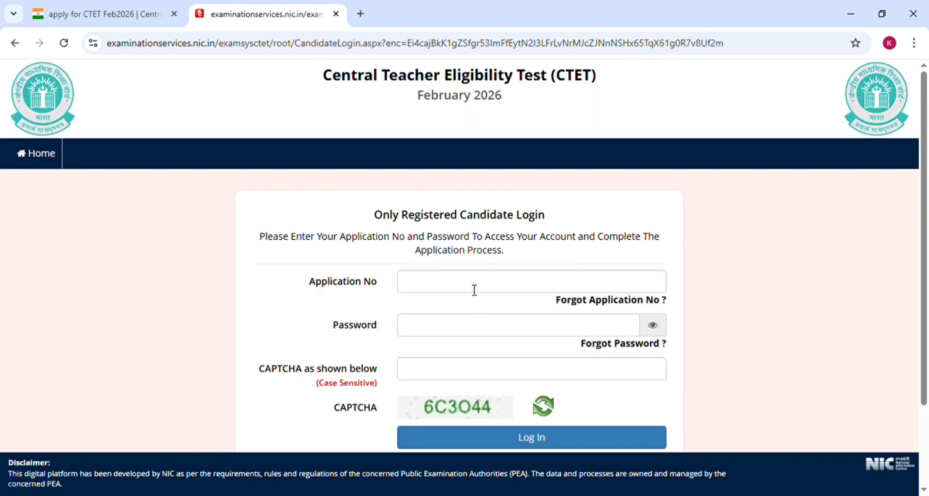
left_click(471, 286)
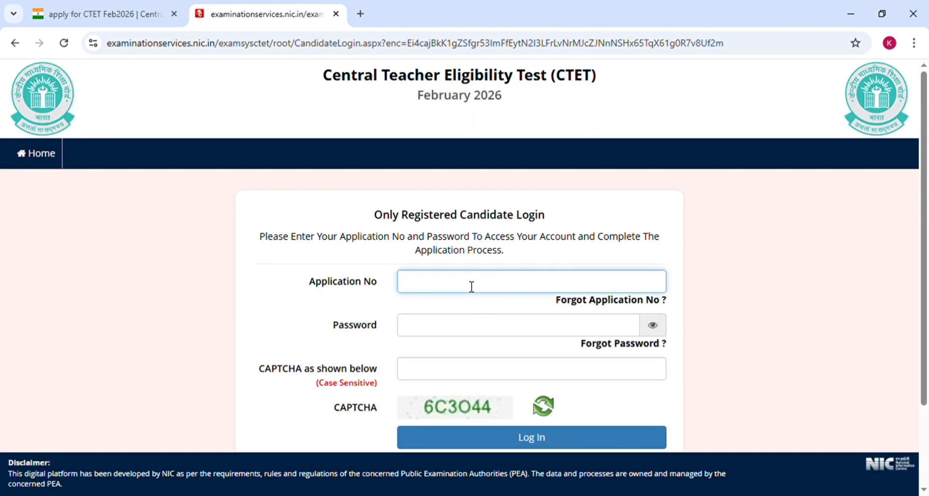
type("2")
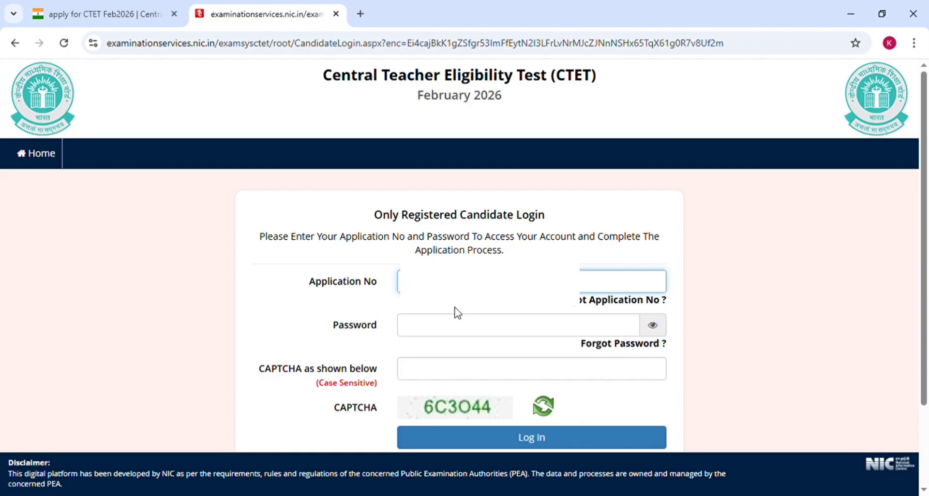
left_click(518, 441)
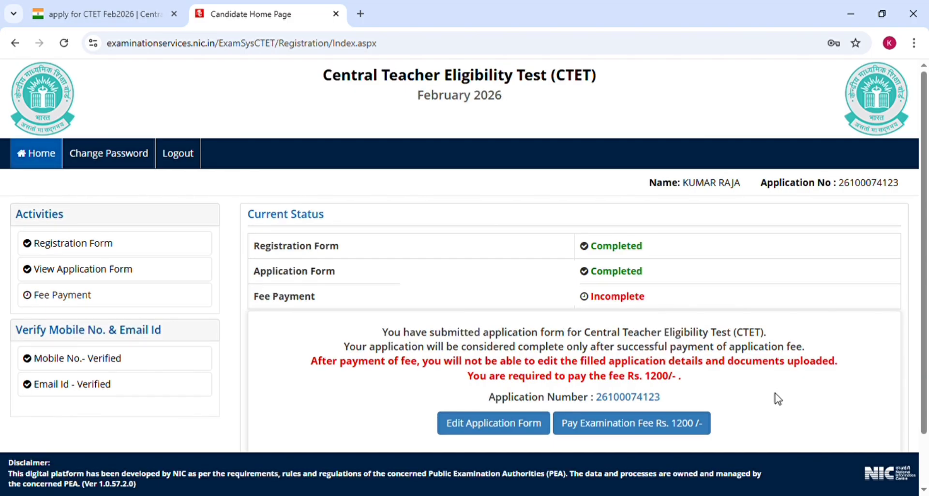
- Choose Online Payment for the Rs. 1200 examination fee and confirm proceeding
scroll(776, 400, "down", 1)
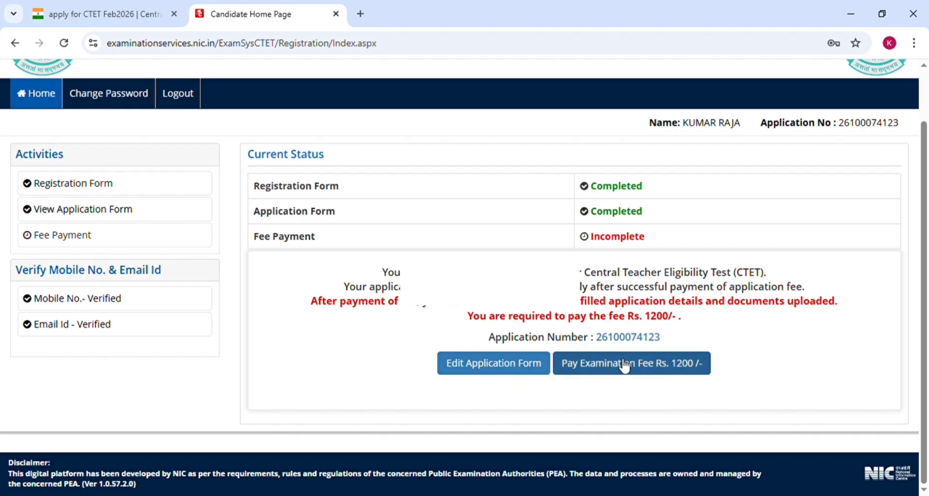
left_click(624, 368)
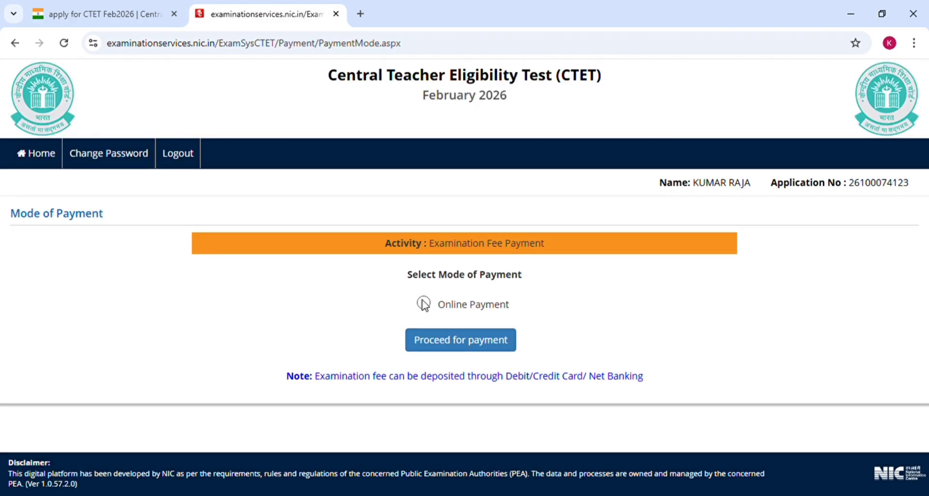
left_click(424, 303)
left_click(458, 345)
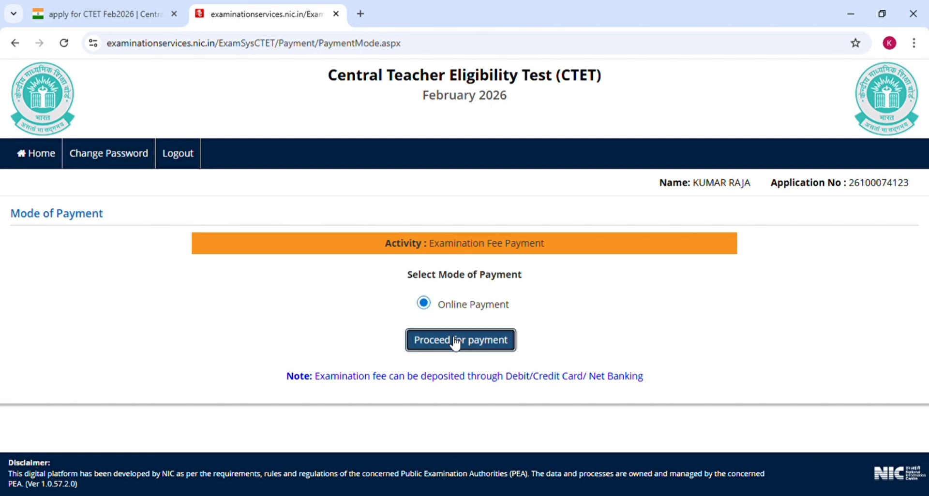
left_click(526, 127)
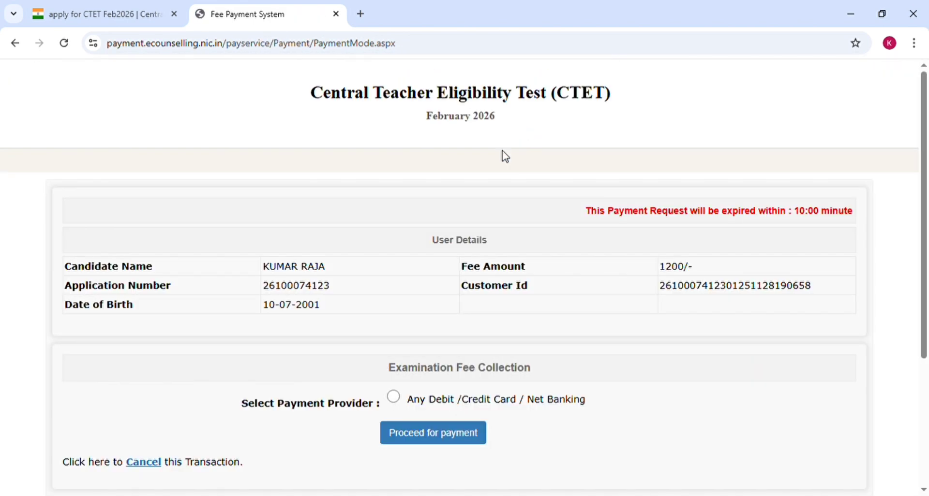
- Choose the Debit/Credit Card/Net Banking provider and bring up BillDesk's UPI QR for ₹1200
left_click(393, 397)
left_click(444, 444)
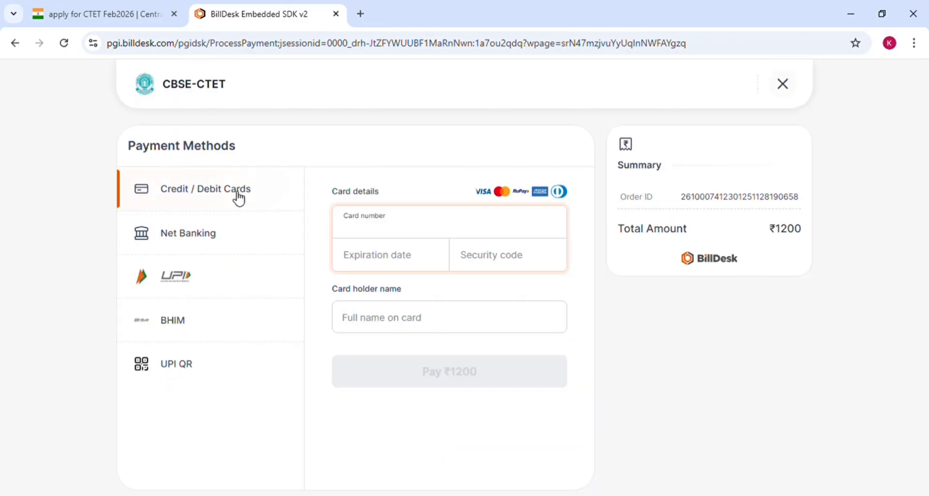
left_click(239, 198)
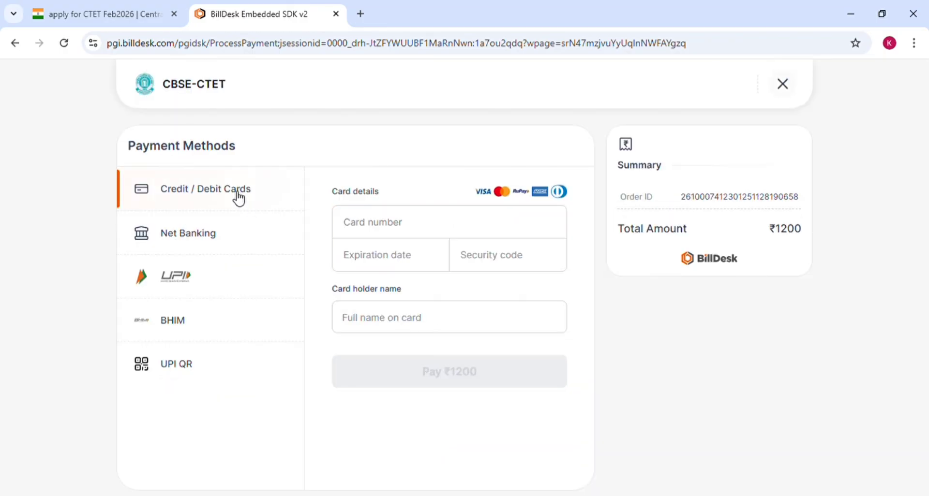
left_click(221, 252)
left_click(192, 291)
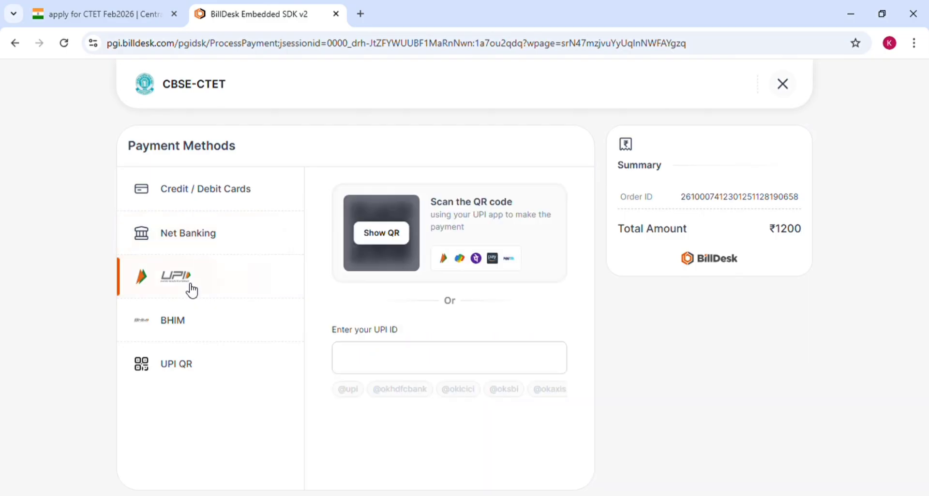
left_click(185, 326)
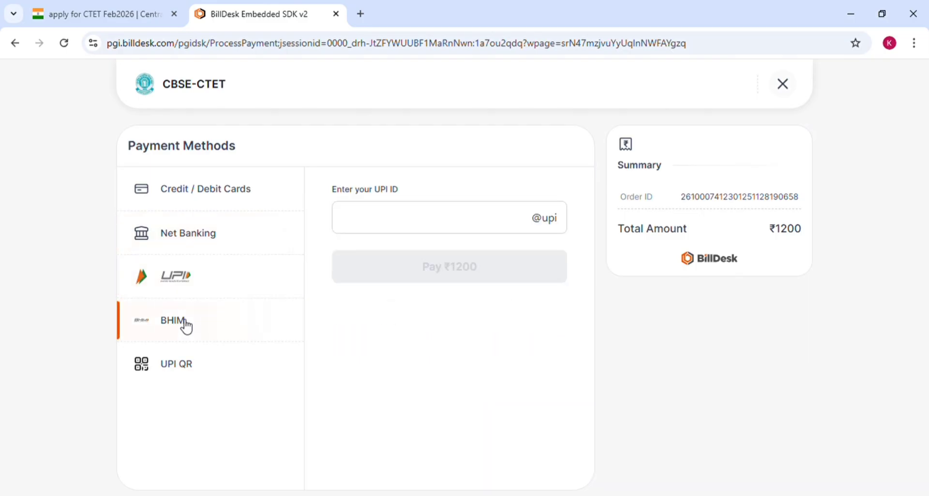
left_click(191, 374)
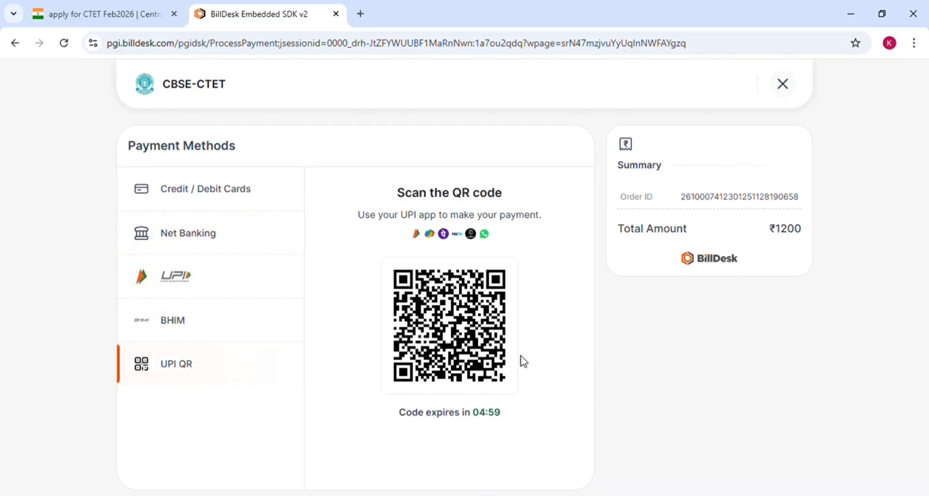